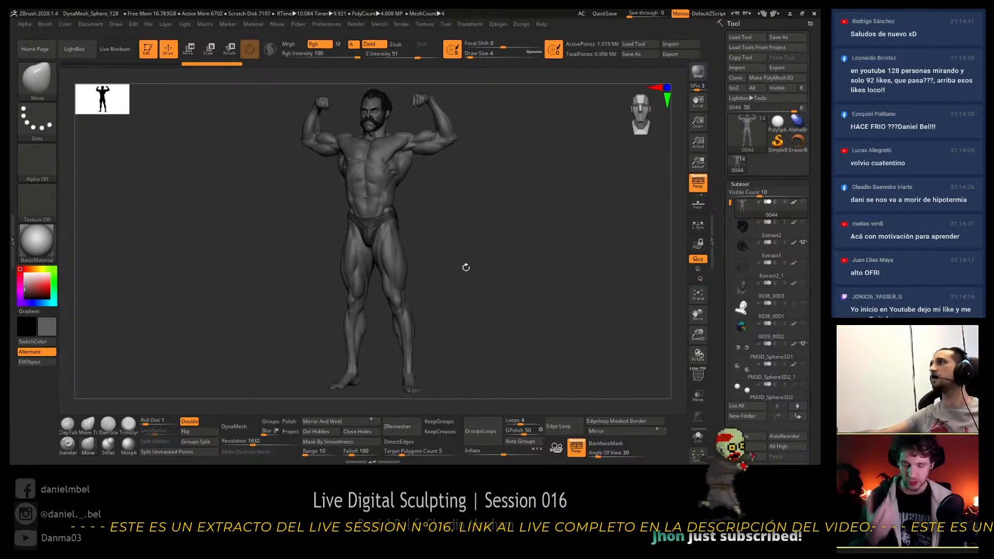
- Examine the flexing bodybuilder figure from the front and both sides, at full length and close up
drag(486, 259, 479, 271)
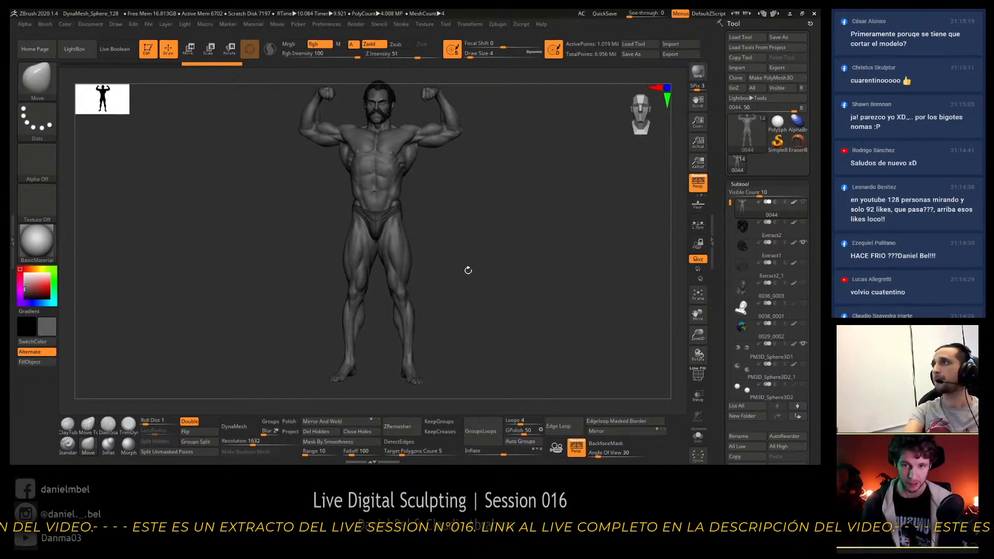
mouse_move(503, 229)
mouse_down()
mouse_move(484, 227)
mouse_move(508, 229)
mouse_move(466, 266)
mouse_move(490, 255)
mouse_move(453, 259)
mouse_up()
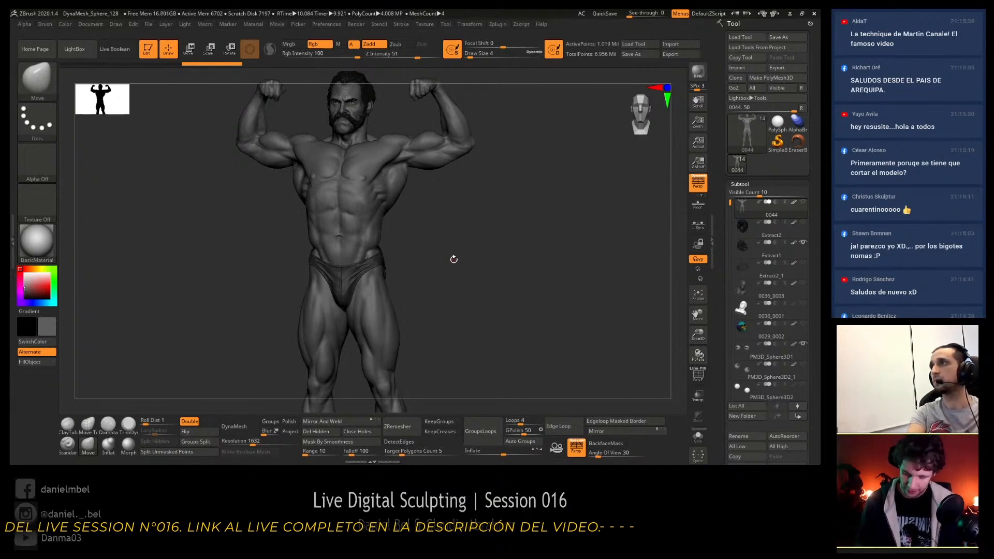
alt+drag(469, 264, 437, 241)
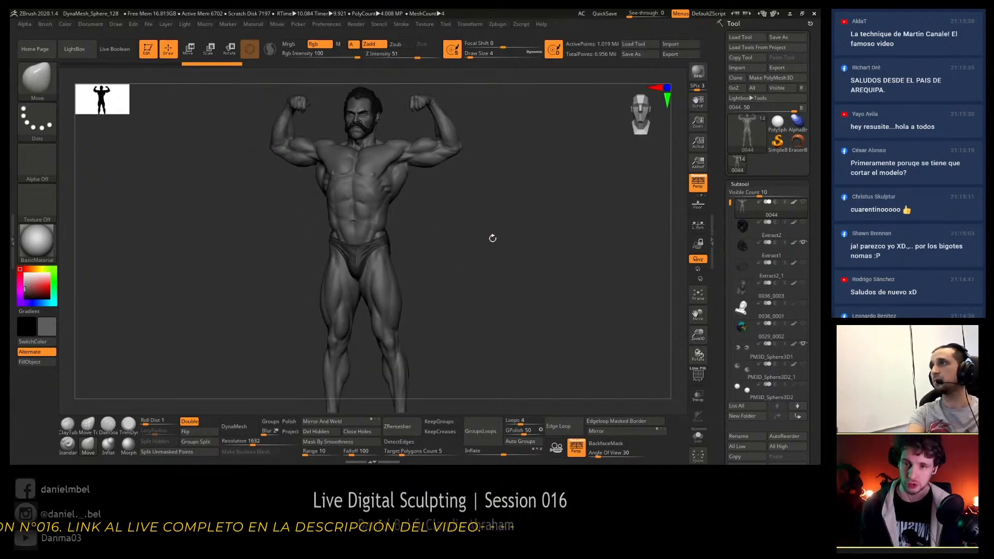
mouse_move(491, 269)
mouse_down()
mouse_move(528, 250)
mouse_move(526, 259)
mouse_move(506, 240)
mouse_move(517, 239)
mouse_move(473, 240)
mouse_up()
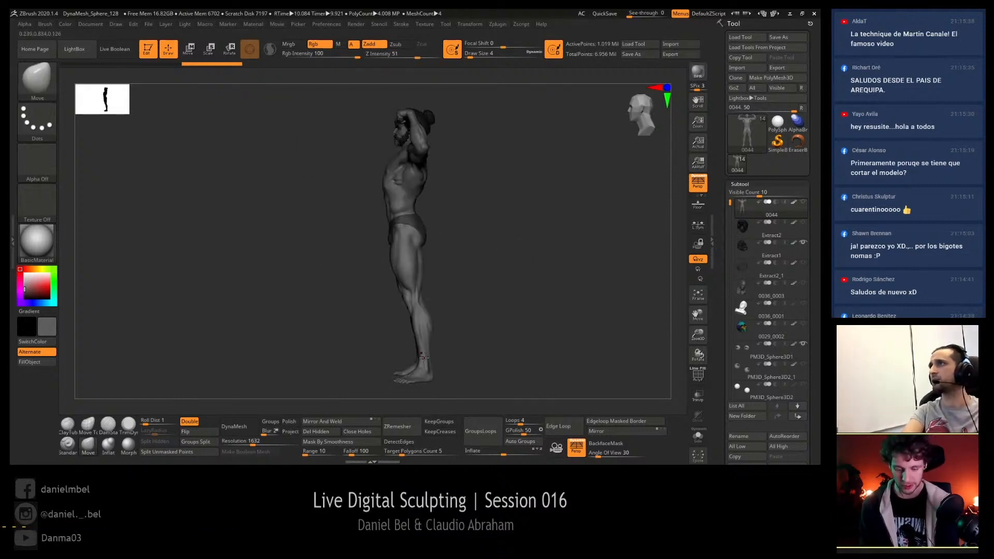
ctrl+shift+drag(501, 91, 414, 409)
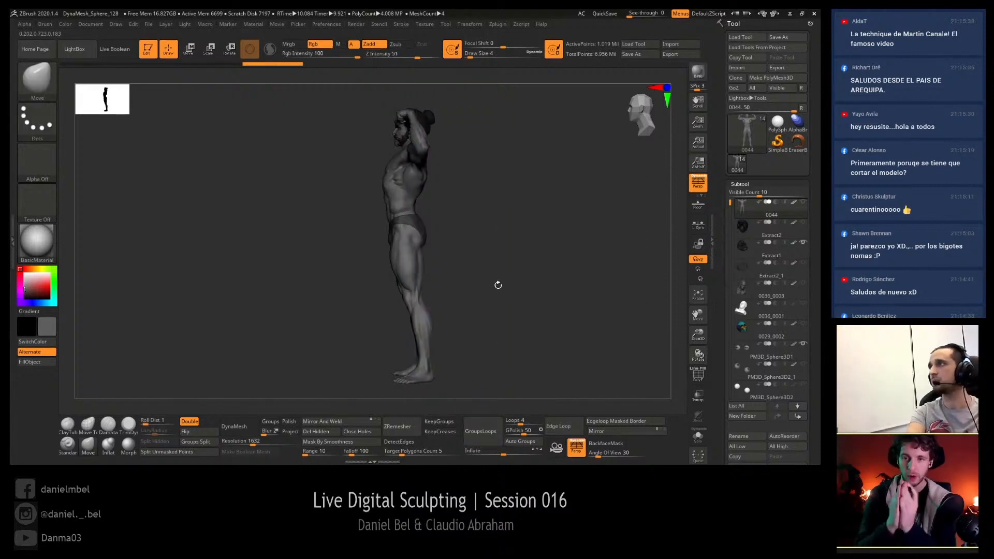
drag(498, 285, 507, 193)
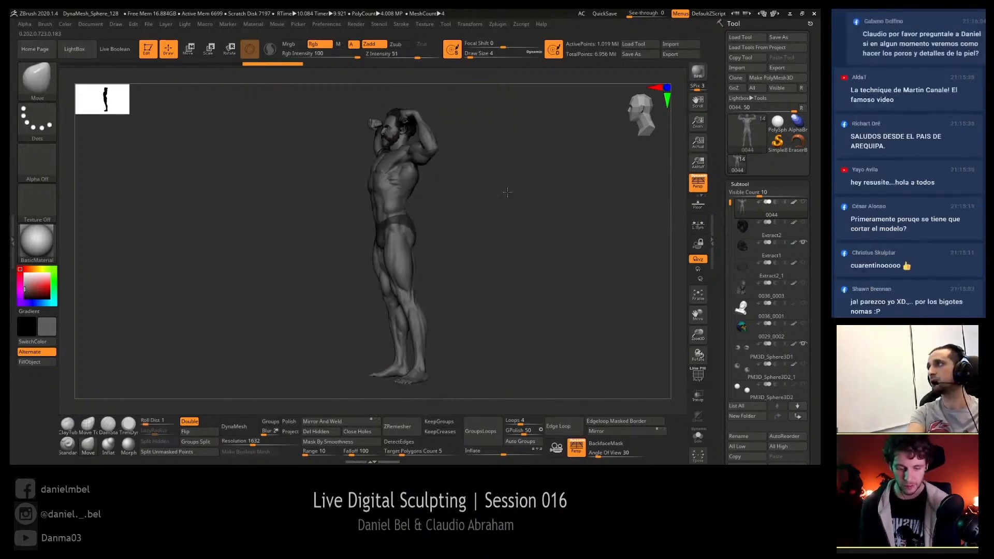
mouse_move(409, 115)
ctrl+right_down()
mouse_move(398, 169)
mouse_move(424, 113)
ctrl+right_up()
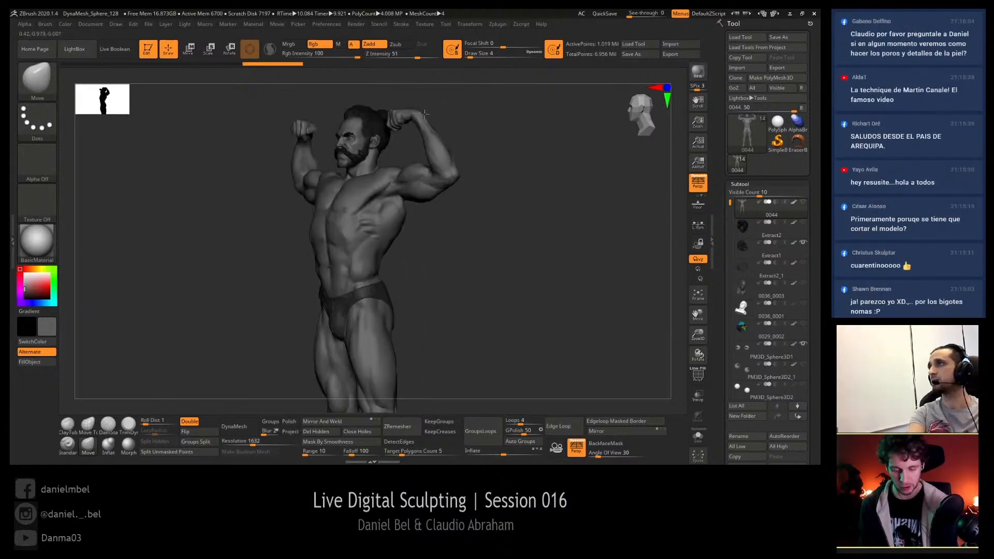
drag(425, 114, 452, 94)
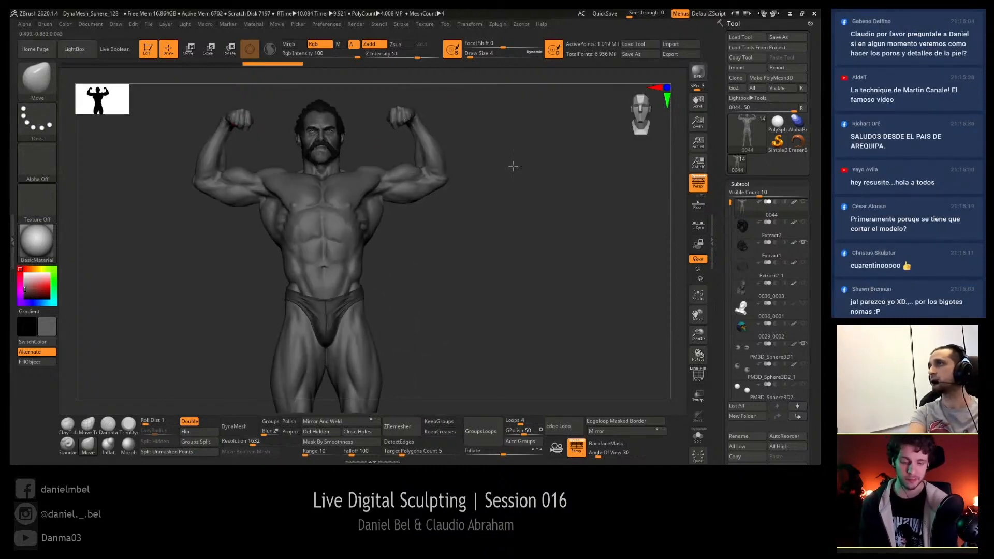
drag(513, 166, 428, 103)
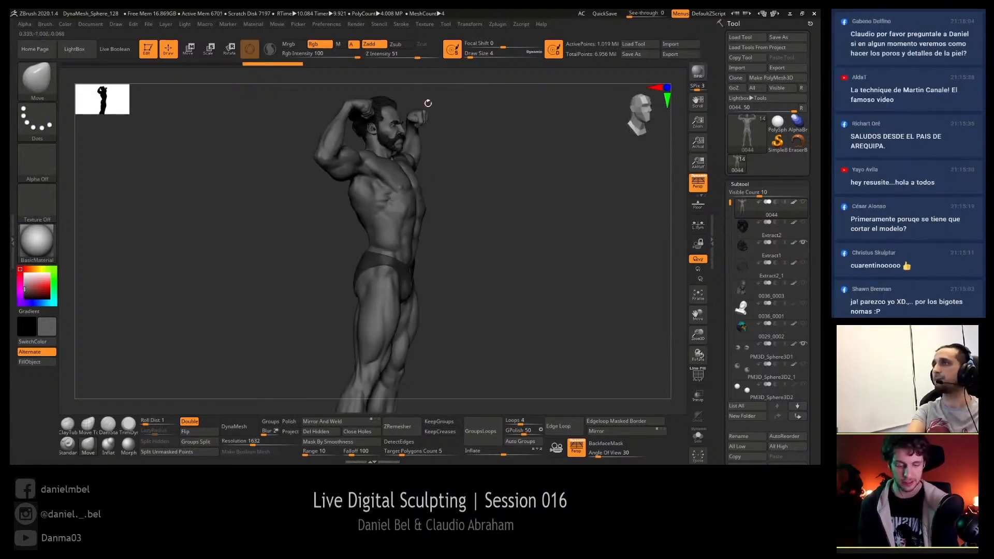
mouse_move(497, 202)
mouse_down()
mouse_move(497, 249)
mouse_move(490, 244)
mouse_up()
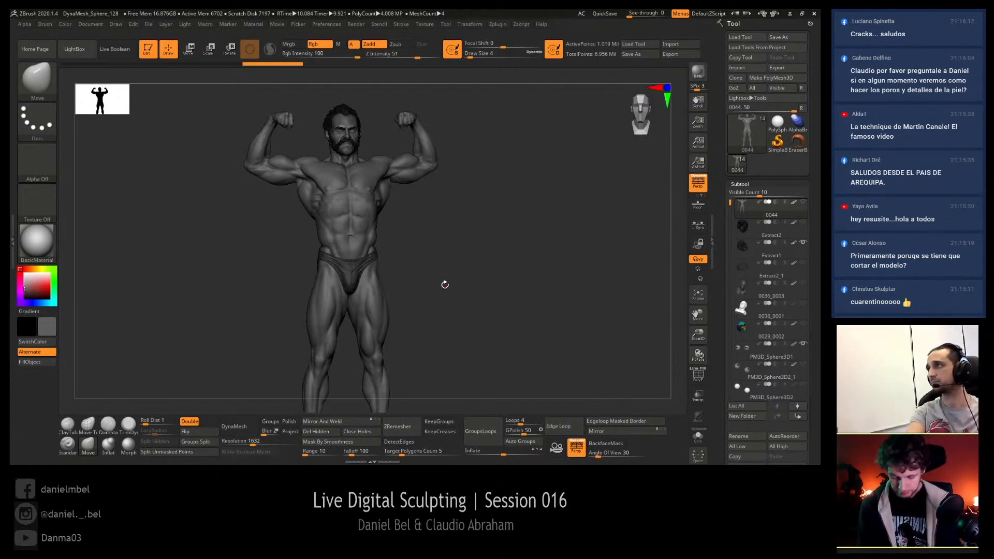
mouse_move(480, 258)
mouse_down()
mouse_move(484, 293)
mouse_move(499, 295)
mouse_move(477, 279)
mouse_move(502, 282)
mouse_up()
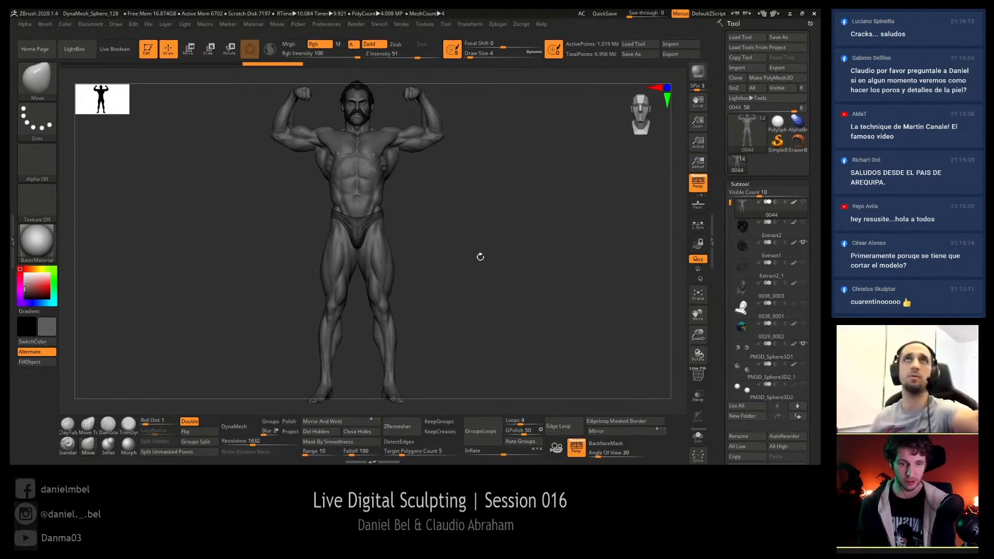
alt+drag(484, 279, 496, 345)
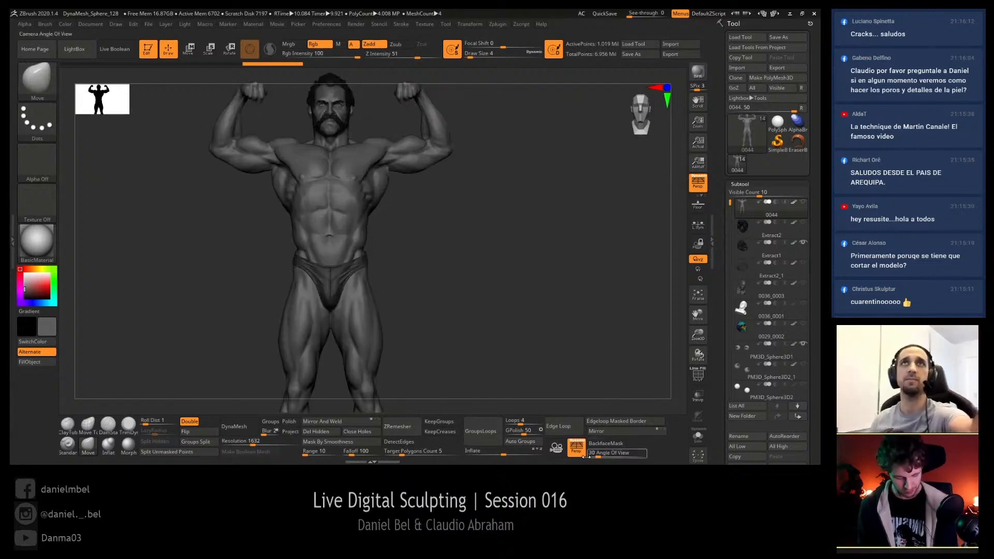
alt+drag(488, 210, 467, 285)
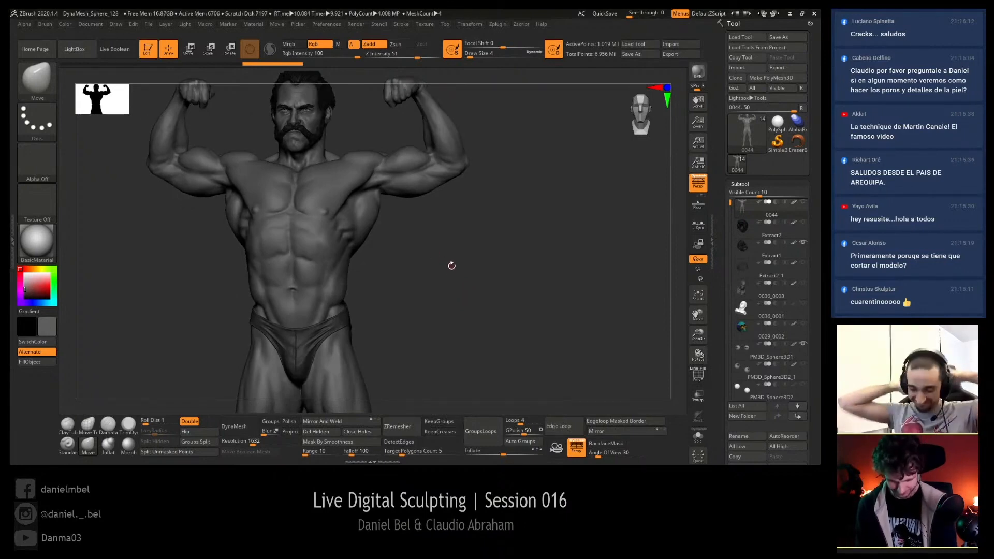
- Assign the body a single polygroup and check its colour with the polyframe display on the torso and arms
alt+drag(451, 266, 382, 178)
key(ctrl+w)
key(shift+f)
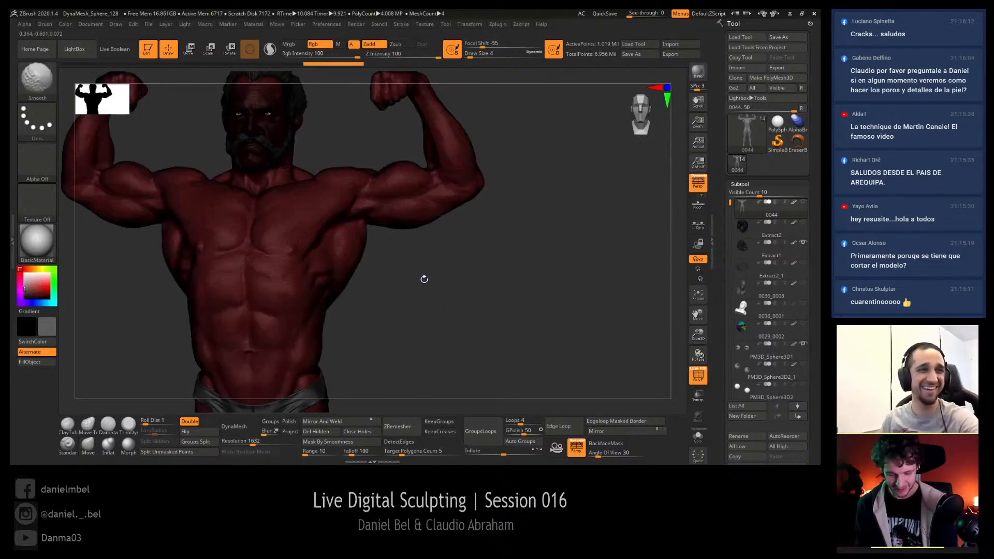
key(shift+f)
mouse_move(397, 258)
alt+mouse_down()
mouse_move(433, 330)
mouse_move(455, 277)
alt+mouse_up()
mouse_move(437, 236)
alt+mouse_down()
mouse_move(399, 181)
mouse_move(445, 322)
alt+mouse_up()
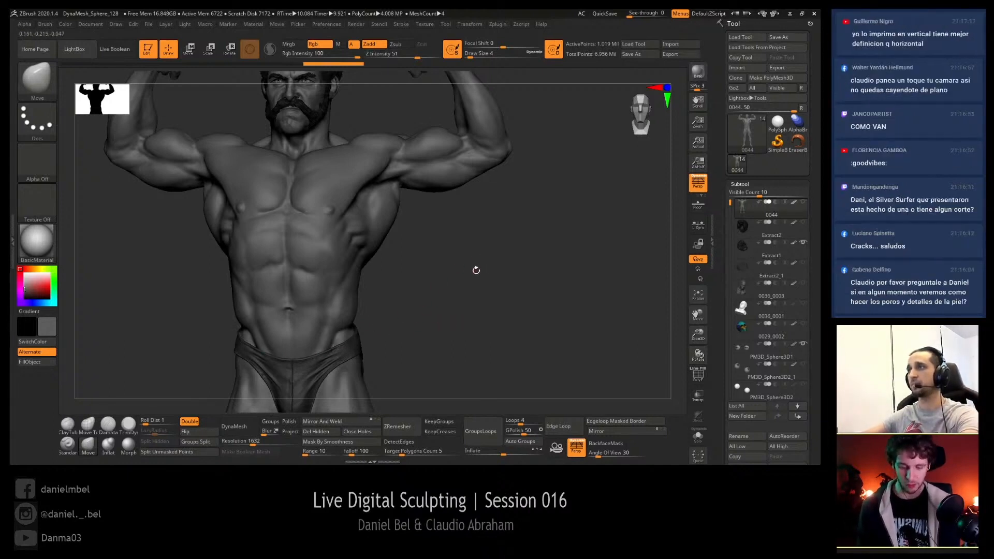
alt+drag(472, 271, 436, 281)
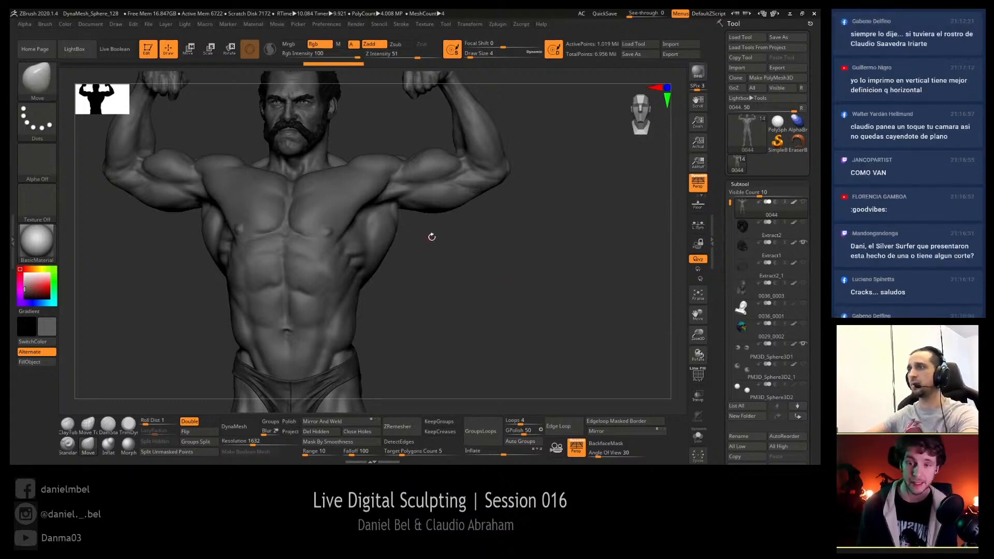
alt+drag(473, 251, 492, 291)
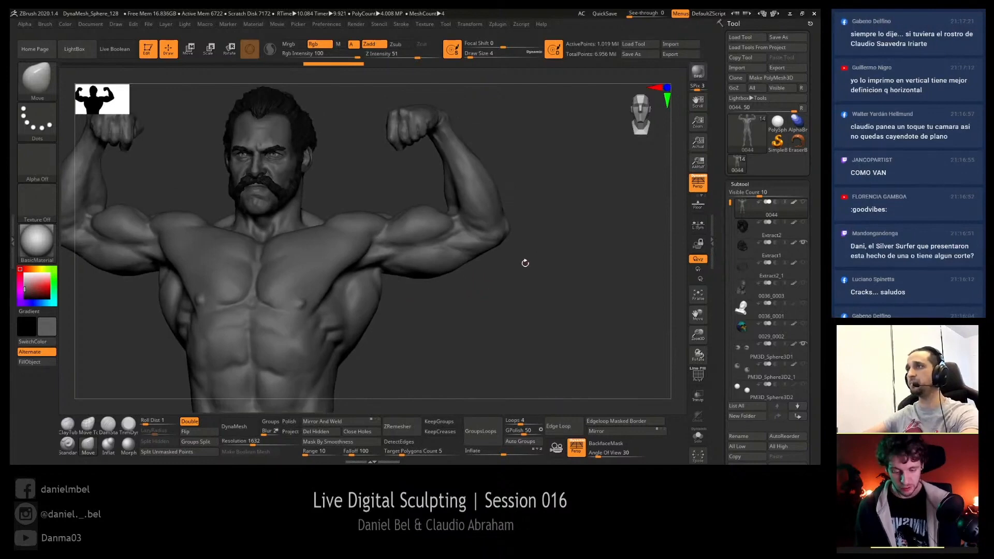
key(shift+f)
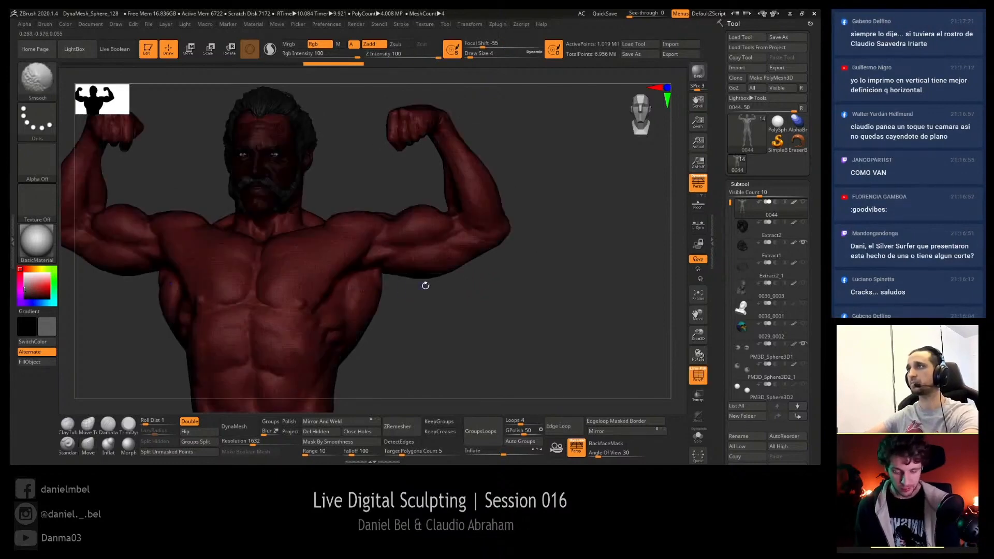
key(shift+f)
- Set the masking brush to MaskLasso
key(ctrl)
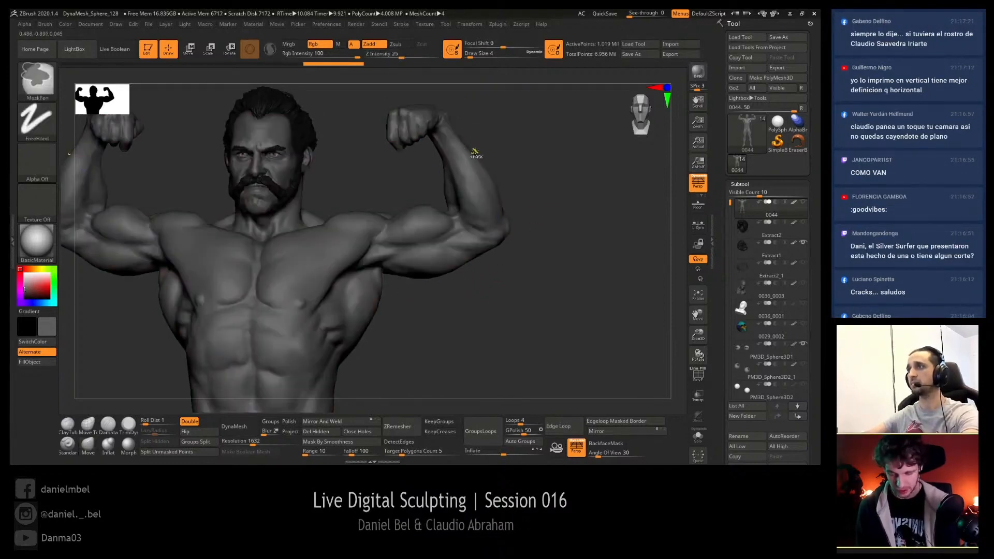
ctrl+click(35, 82)
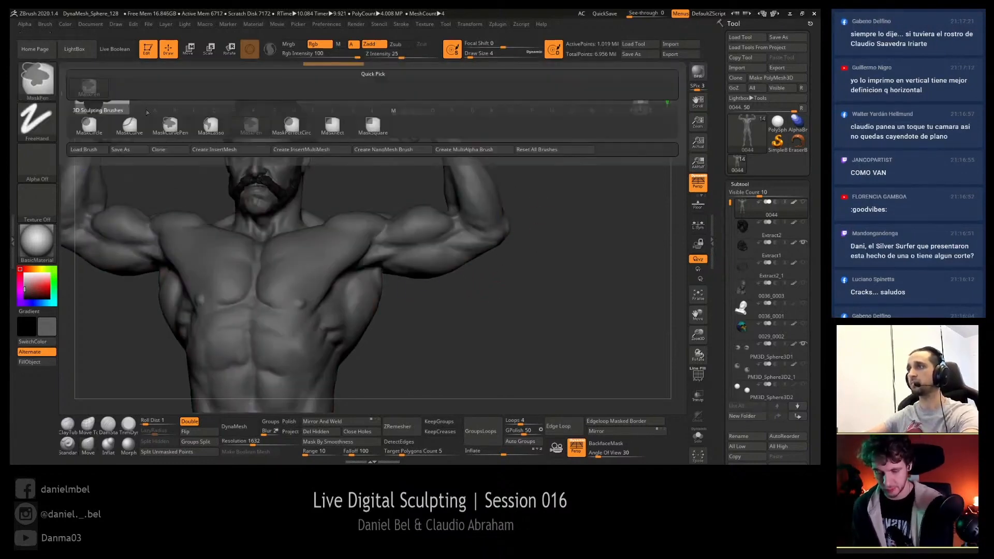
ctrl+click(211, 125)
- Lasso a mask over the figure's raised left arm from the front, ending at the shoulder
drag(501, 296, 460, 338)
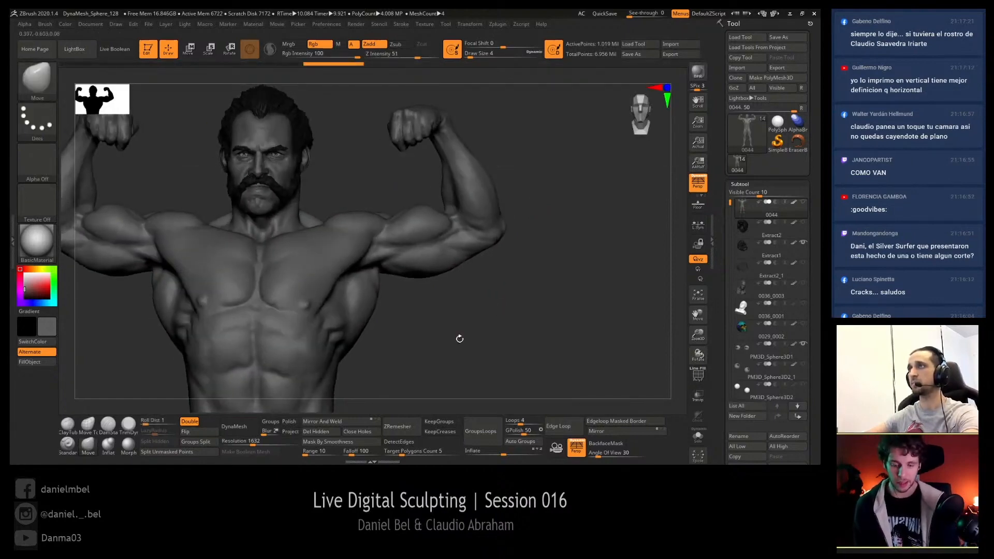
drag(544, 268, 501, 305)
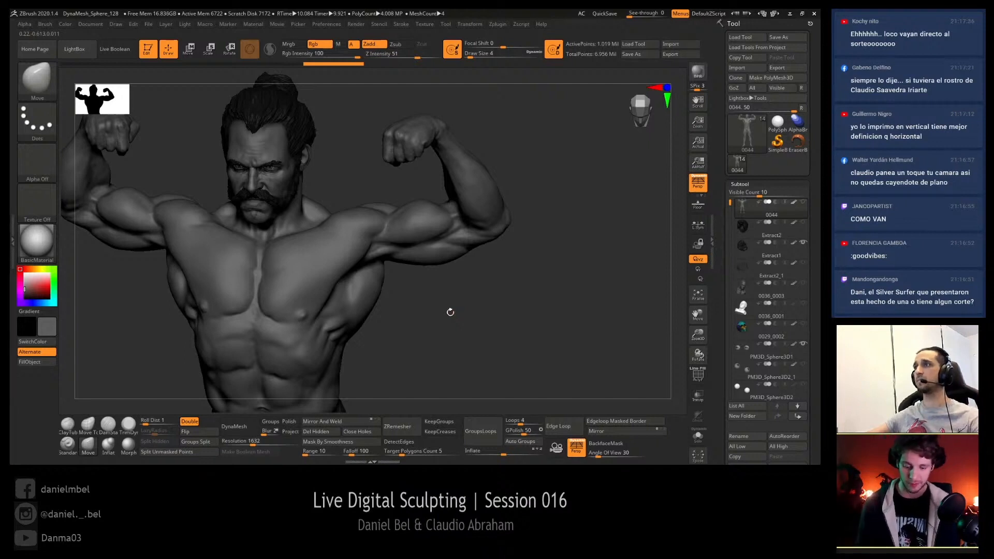
mouse_move(450, 312)
mouse_down()
mouse_move(517, 288)
mouse_move(476, 279)
mouse_up()
drag(544, 262, 395, 182)
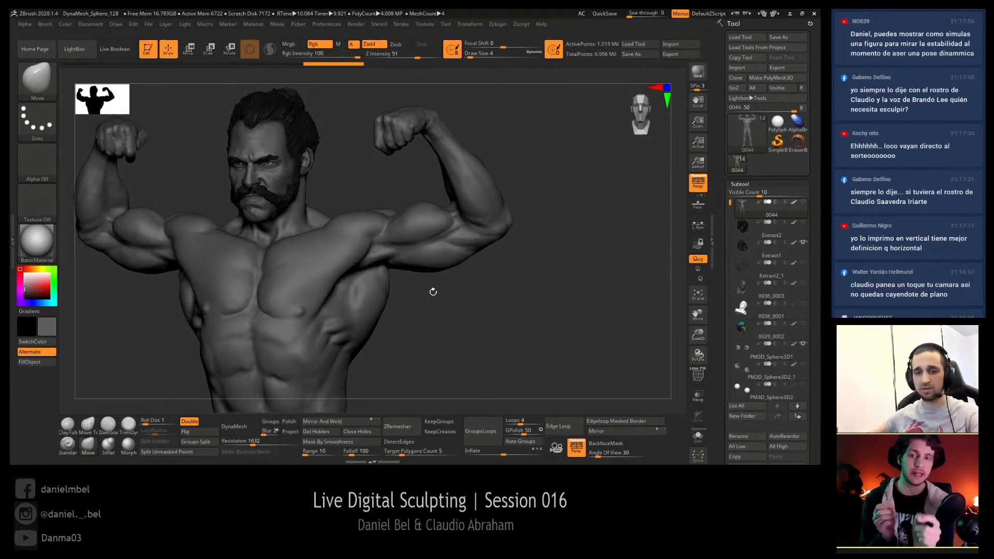
drag(521, 289, 522, 278)
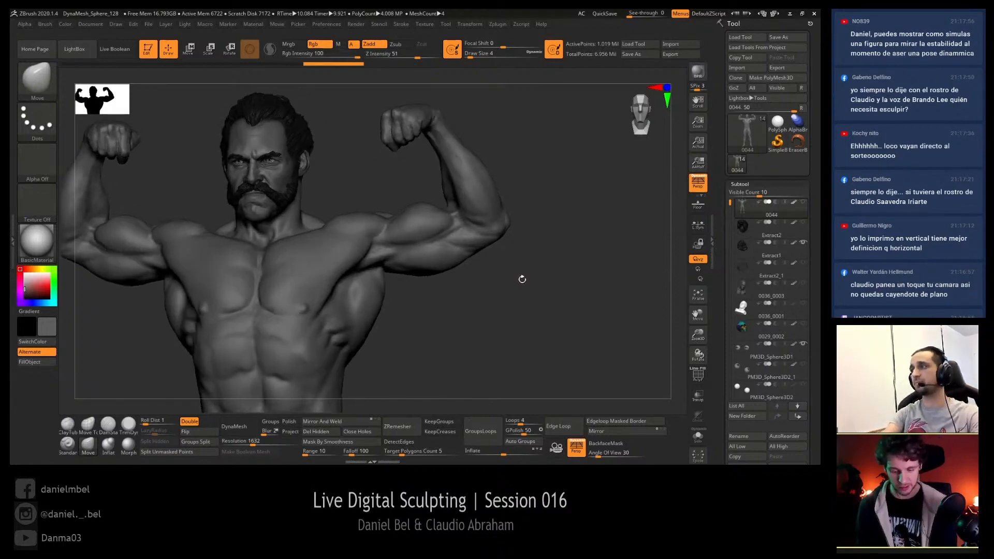
ctrl+click(497, 275)
ctrl+drag(520, 238, 527, 252)
mouse_move(384, 174)
ctrl+mouse_down()
mouse_move(500, 263)
mouse_move(384, 74)
ctrl+mouse_up()
alt+drag(495, 318, 541, 317)
ctrl+click(543, 318)
drag(551, 284, 549, 289)
mouse_move(448, 202)
ctrl+mouse_down()
mouse_move(575, 212)
mouse_move(342, 129)
mouse_move(363, 161)
ctrl+mouse_up()
- Correct the left arm's lasso mask along the shoulder, working around towards the figure's back
drag(580, 256, 539, 254)
mouse_move(578, 228)
mouse_down()
mouse_move(588, 222)
mouse_move(524, 288)
mouse_move(438, 246)
mouse_up()
key(ctrl)
mouse_move(385, 196)
ctrl+mouse_down()
mouse_move(358, 269)
mouse_move(375, 295)
mouse_move(420, 317)
mouse_move(487, 70)
mouse_move(311, 150)
ctrl+mouse_up()
mouse_move(533, 318)
mouse_down()
mouse_move(486, 333)
mouse_move(388, 217)
mouse_up()
drag(446, 351, 335, 353)
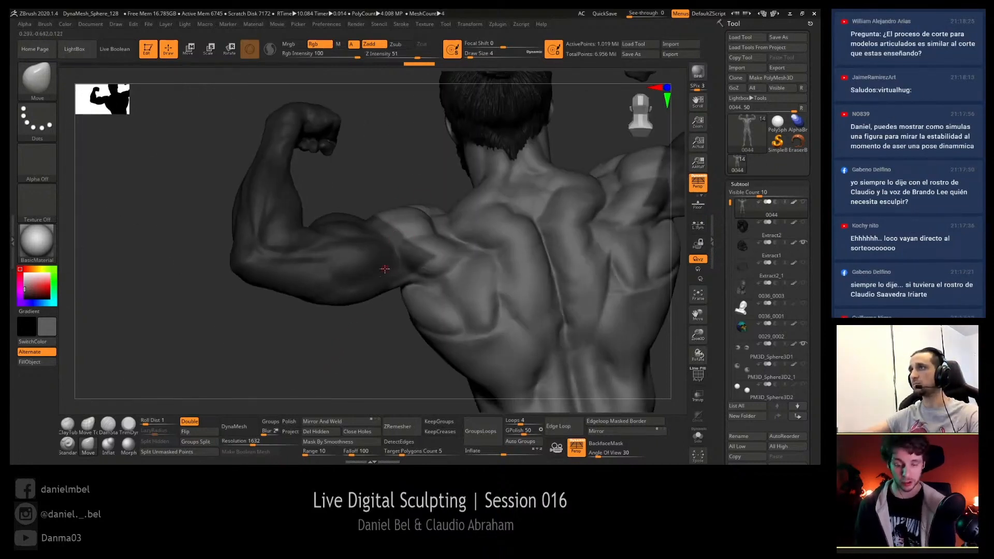
- Finish the left arm's mask at the shoulder, make the arm its own polygroup and clear the mask
key(ctrl)
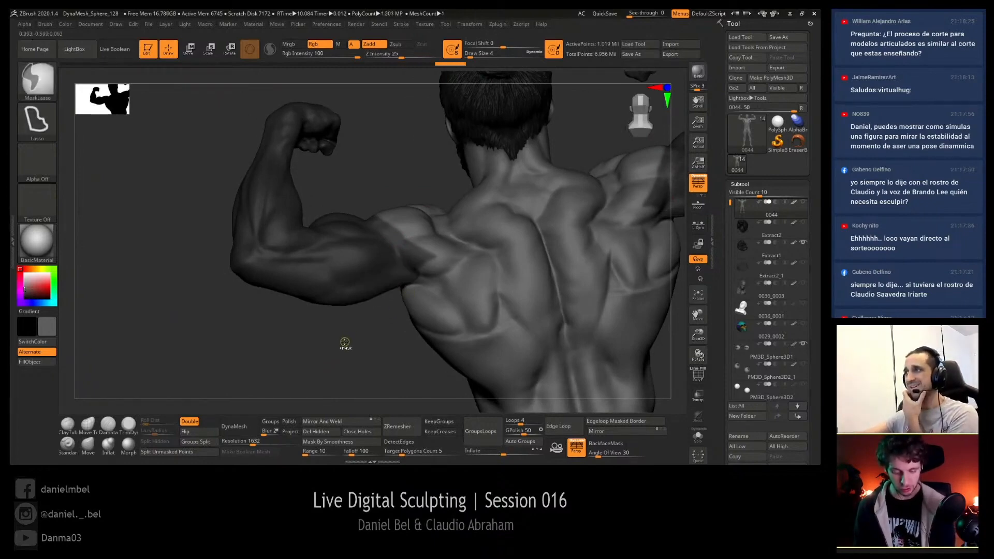
mouse_move(326, 331)
mouse_down()
mouse_move(414, 339)
mouse_move(533, 321)
mouse_move(495, 286)
mouse_up()
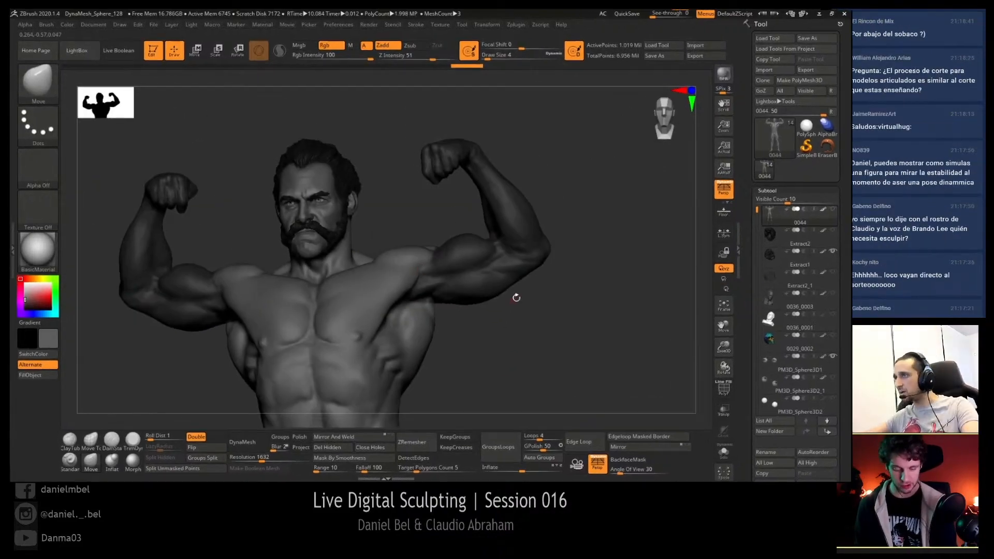
mouse_move(227, 126)
ctrl+mouse_down()
mouse_move(92, 185)
mouse_move(103, 199)
ctrl+mouse_up()
drag(611, 331, 559, 310)
mouse_move(559, 363)
mouse_down()
mouse_move(354, 304)
mouse_move(483, 276)
mouse_up()
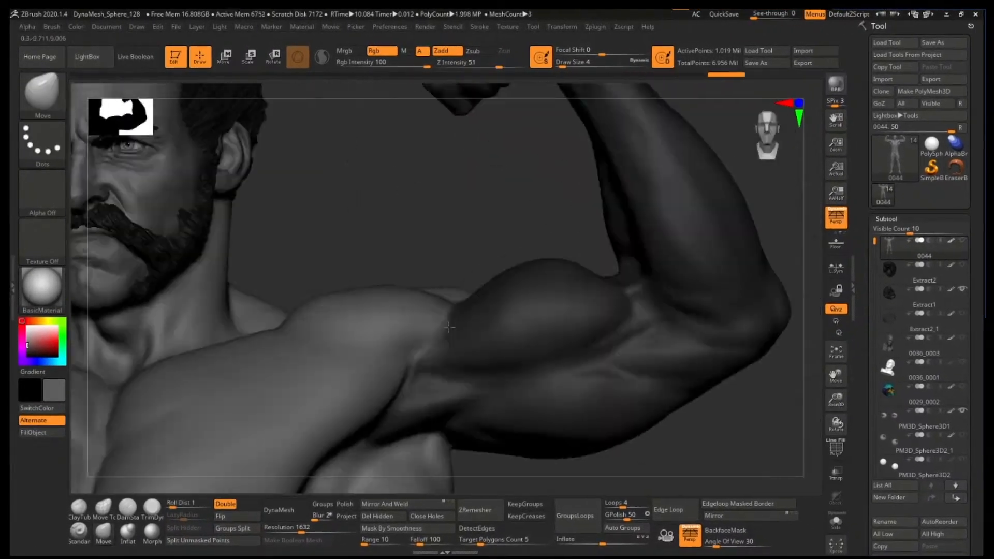
key(shift+f)
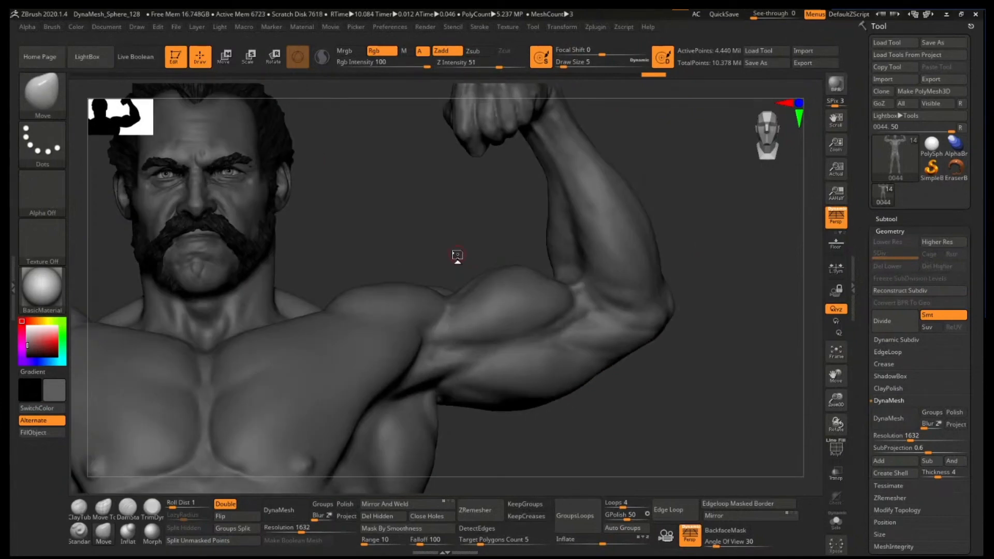
mouse_move(457, 255)
ctrl+mouse_down()
mouse_move(440, 233)
mouse_move(468, 308)
mouse_move(505, 288)
ctrl+mouse_up()
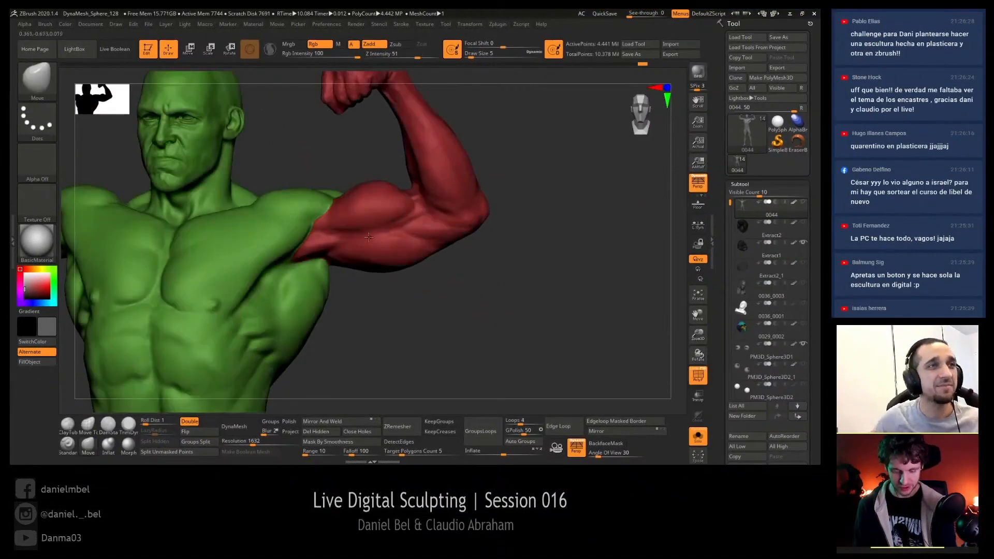
- Examine the polygroup boundary between the left arm and the torso around the shoulder and armpit
ctrl+right_drag(340, 221, 265, 290)
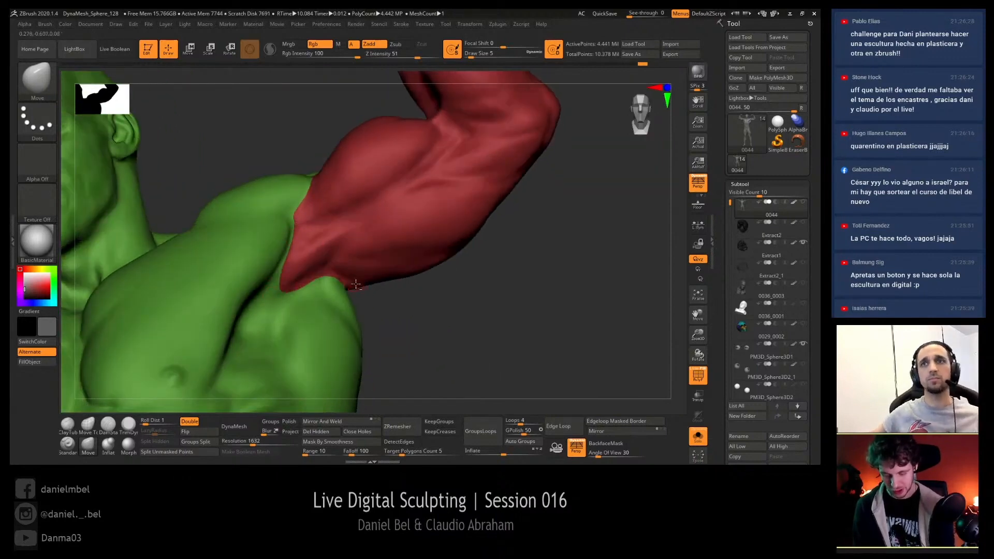
right_drag(356, 284, 514, 284)
right_drag(478, 330, 410, 284)
key(shift+f)
key(shift+f)
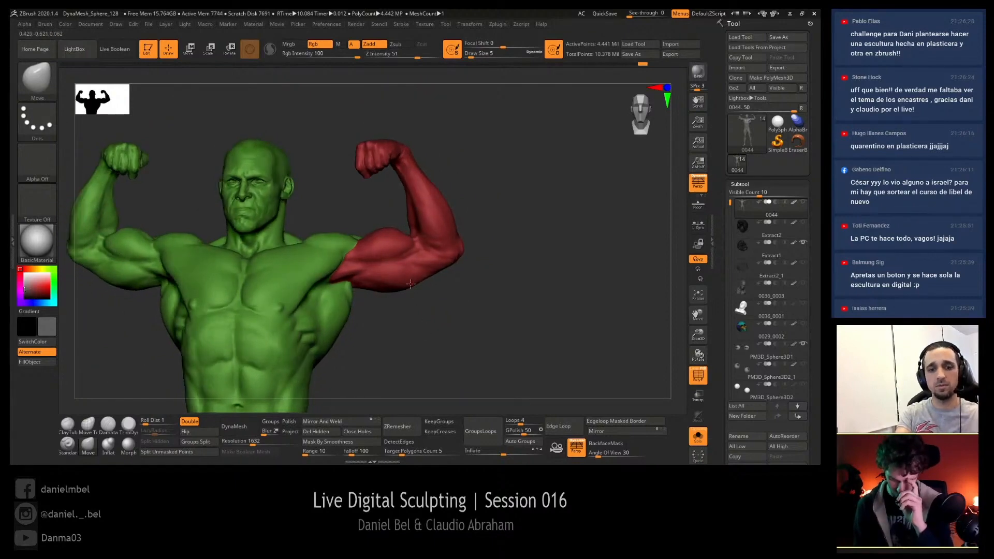
ctrl+right_drag(475, 332, 457, 362)
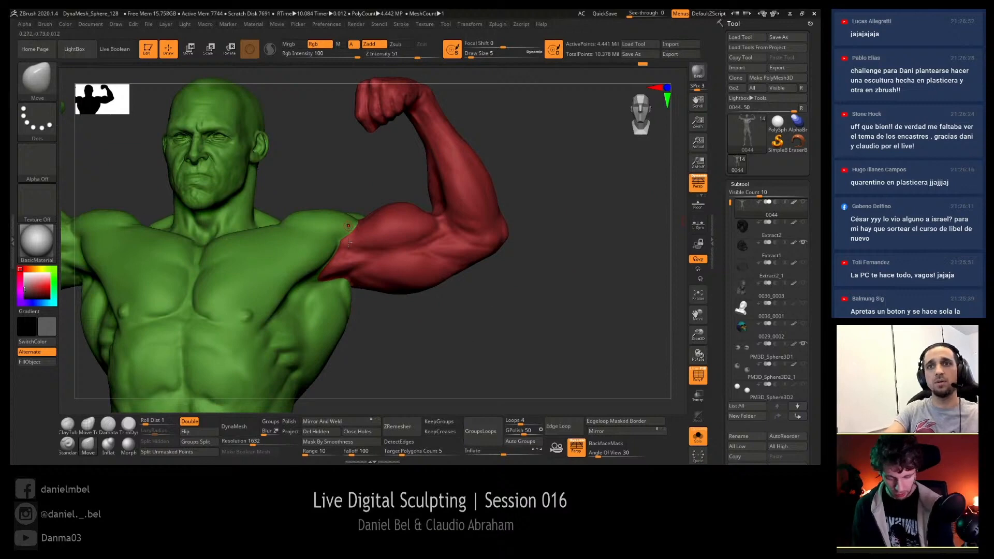
ctrl+right_drag(348, 226, 340, 336)
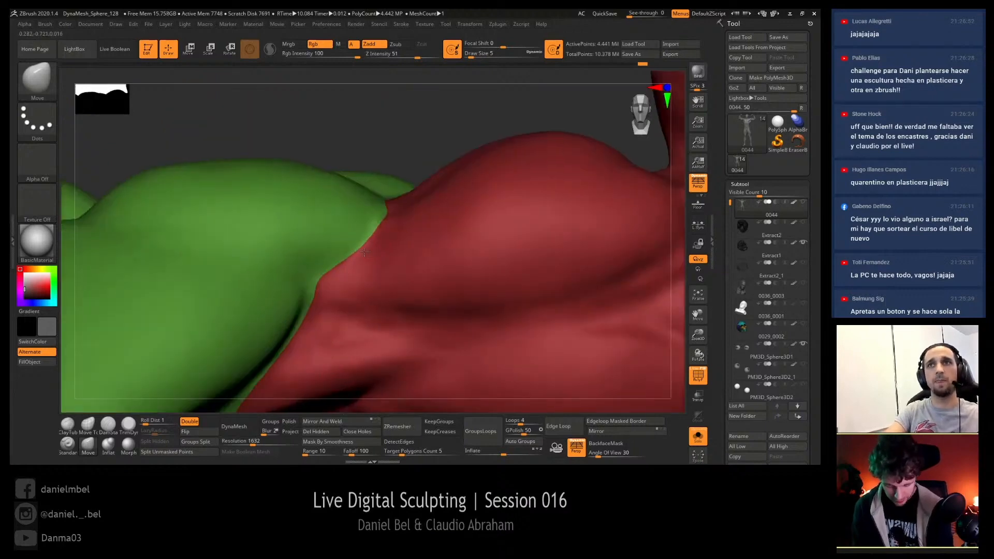
right_drag(356, 250, 382, 216)
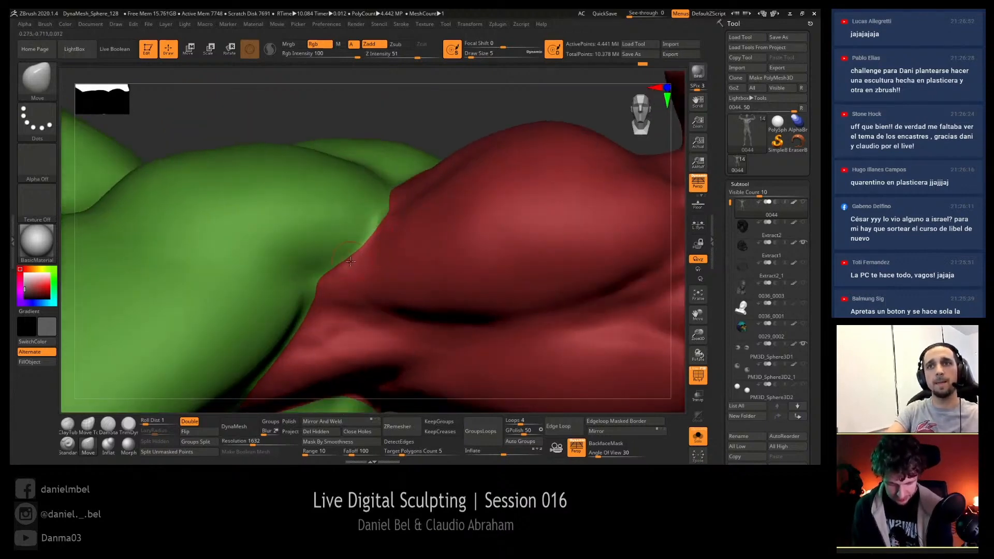
- Try masking a small strip on the green shoulder and turning it into its own polygroup
mouse_move(331, 183)
ctrl+mouse_down()
mouse_move(275, 233)
mouse_move(321, 188)
mouse_move(341, 186)
ctrl+mouse_up()
key(ctrl+w)
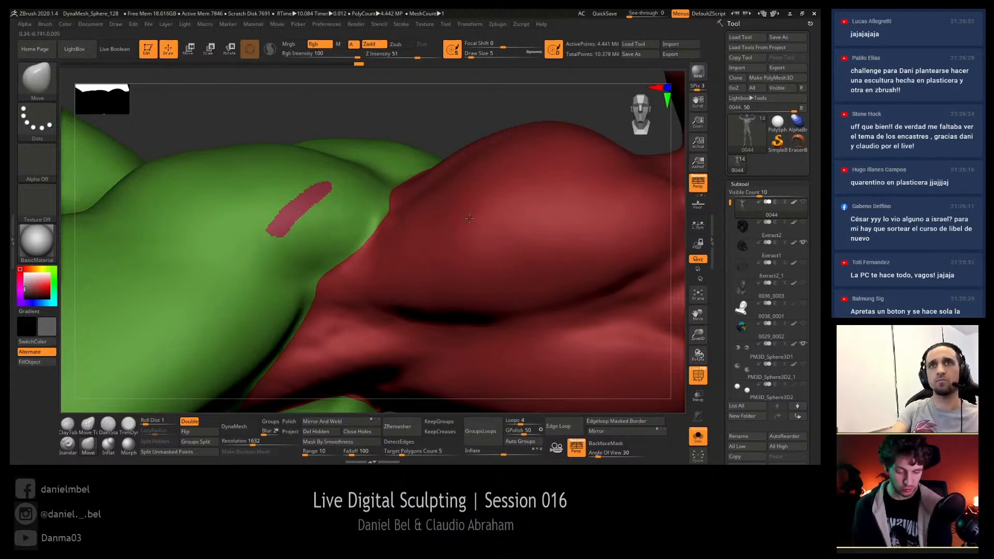
key(ctrl)
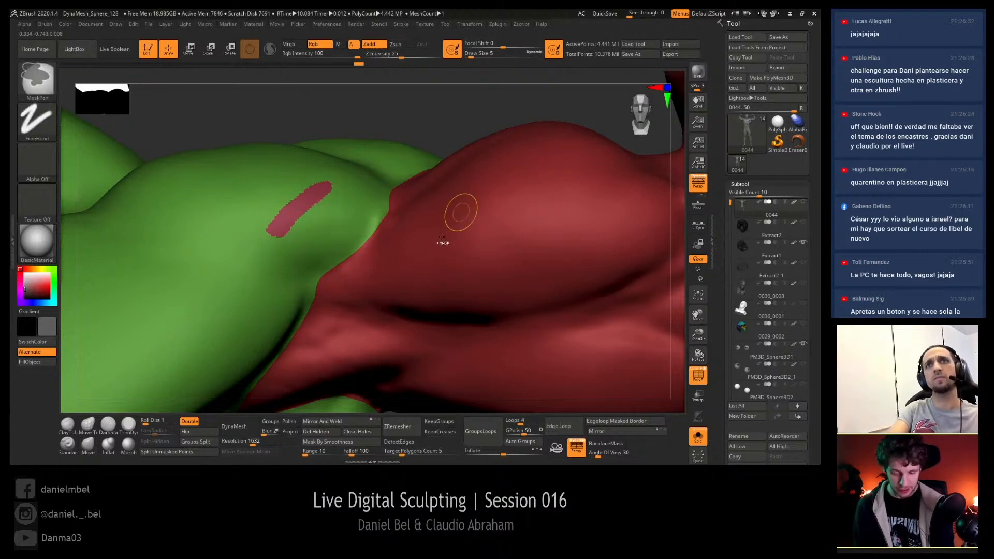
ctrl+drag(393, 107, 407, 123)
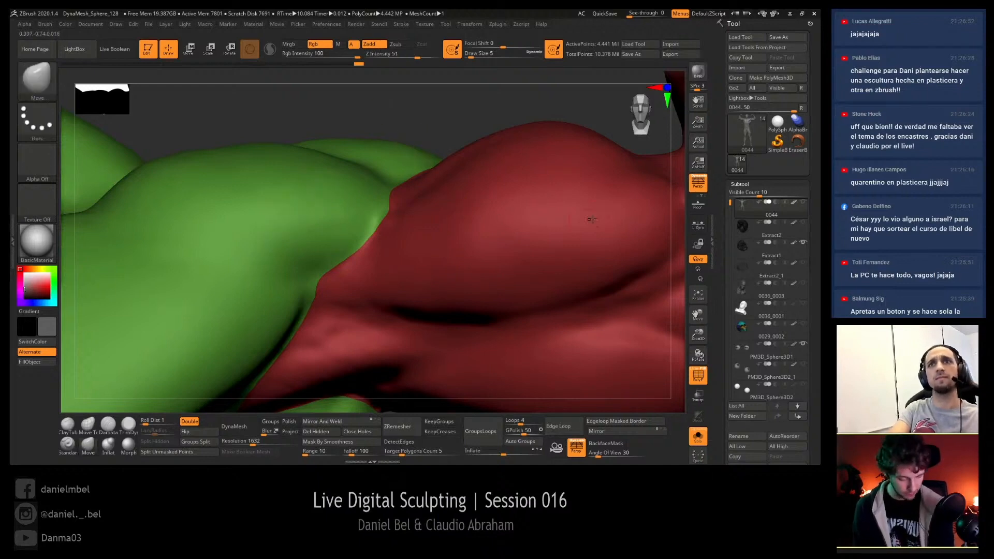
- Examine the mesh wireframe along the polygroup border between the left arm and torso, and set the draw size to 1
click(750, 184)
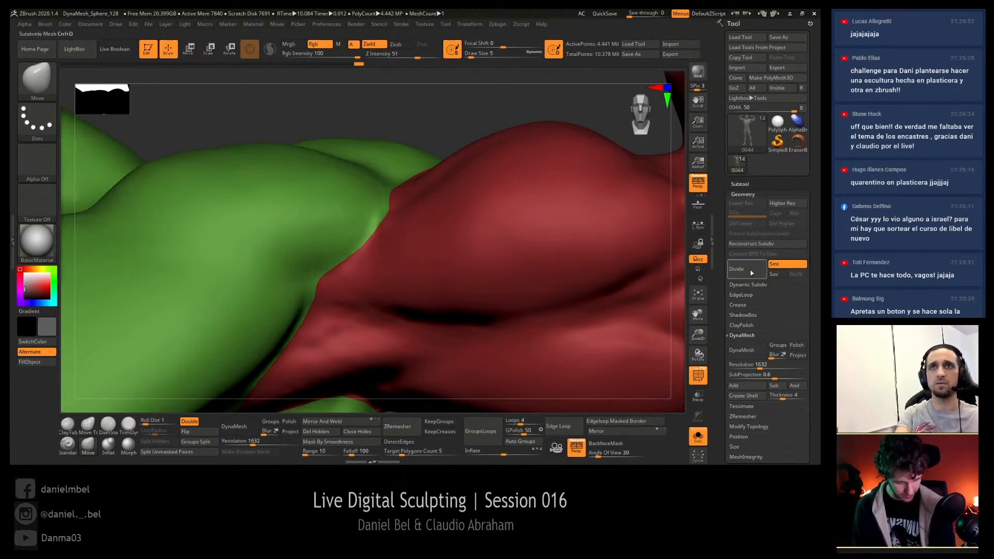
click(756, 294)
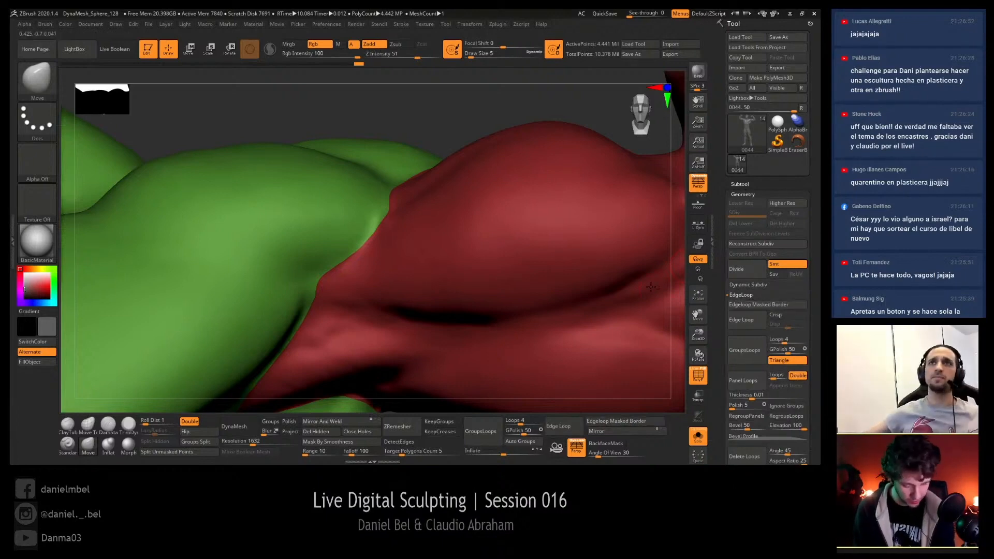
key(shift+f)
key(shift+f)
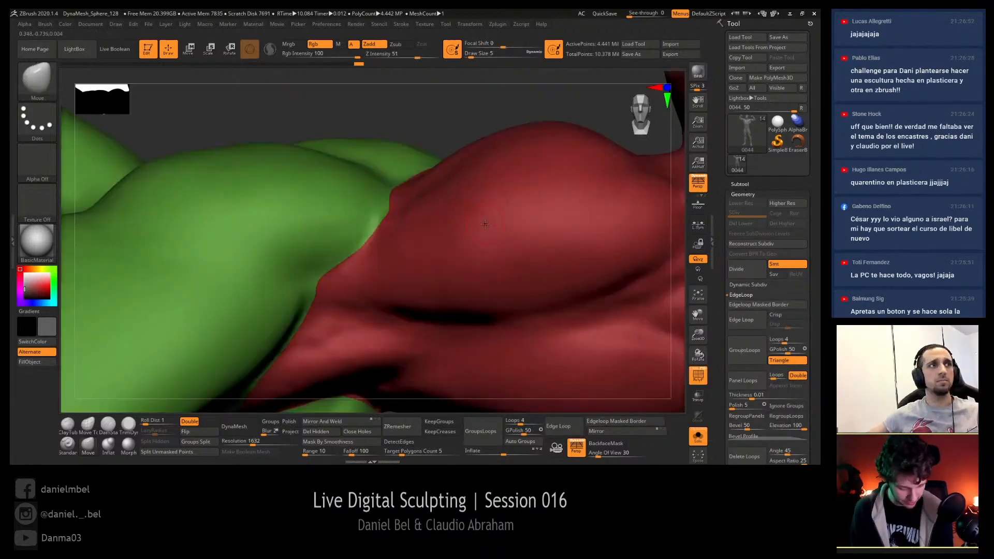
click(695, 371)
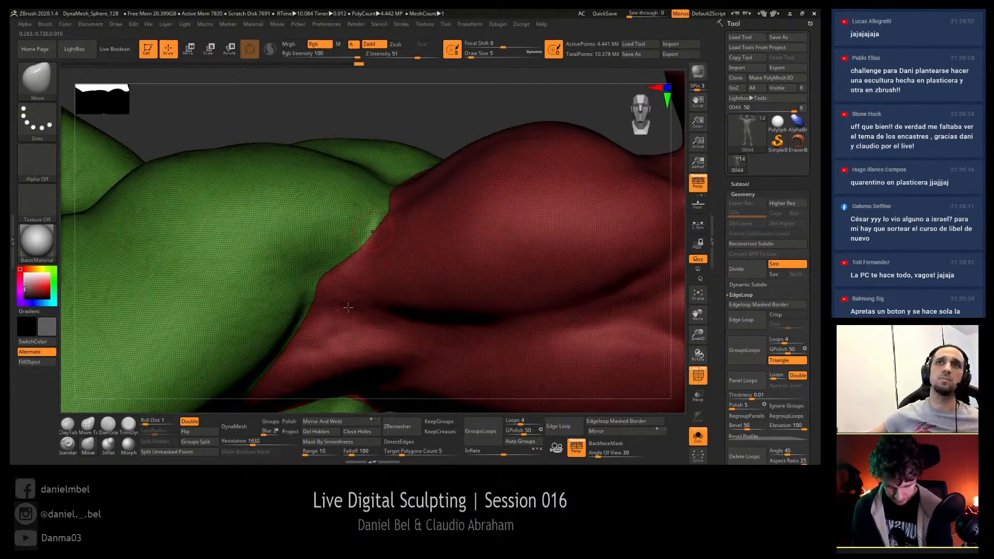
ctrl+right_drag(348, 307, 333, 369)
ctrl+right_drag(368, 275, 358, 314)
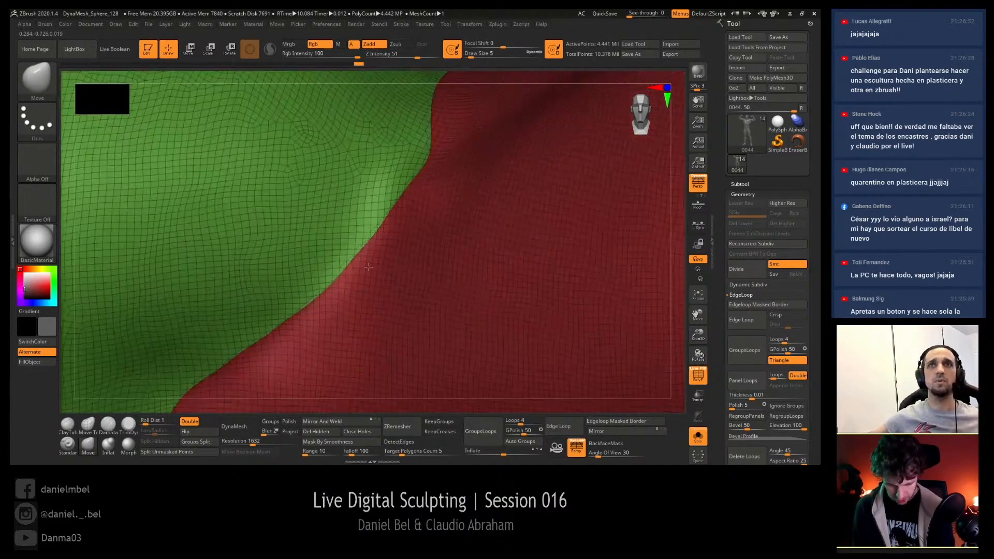
key(s)
drag(371, 237, 367, 236)
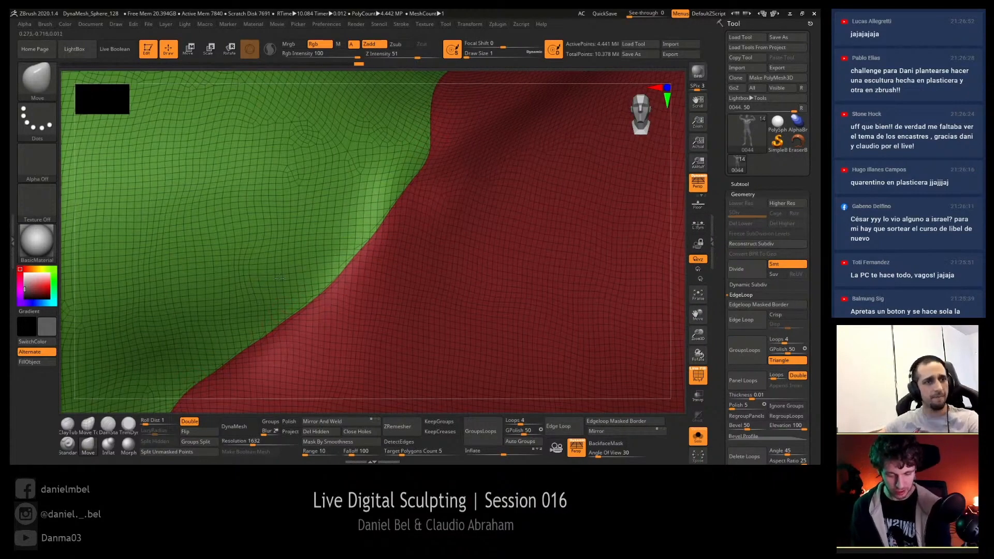
- Compare the shoulder with and without polygroup colours, and hide the wireframe lines
right_drag(266, 328, 340, 245)
key(shift+f)
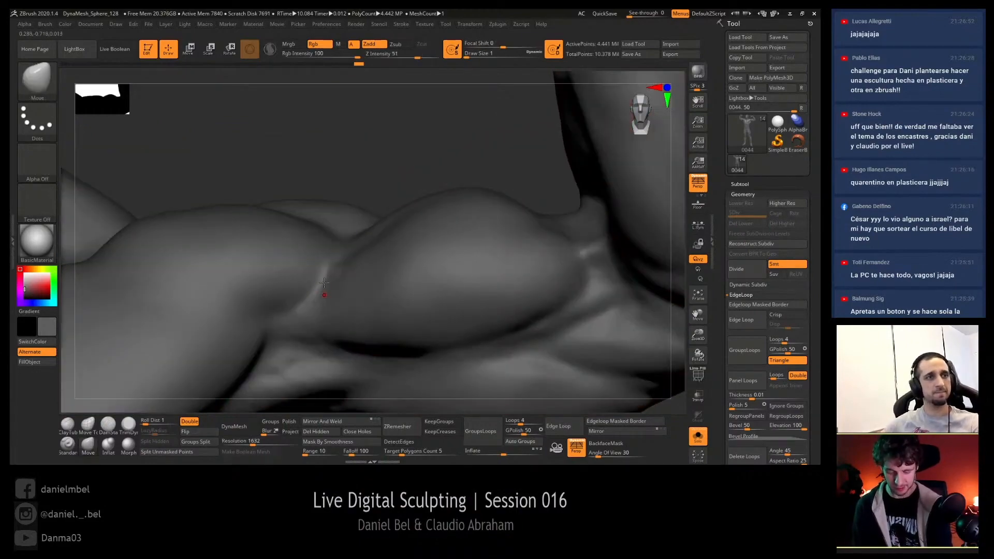
right_drag(324, 283, 384, 306)
key(shift+f)
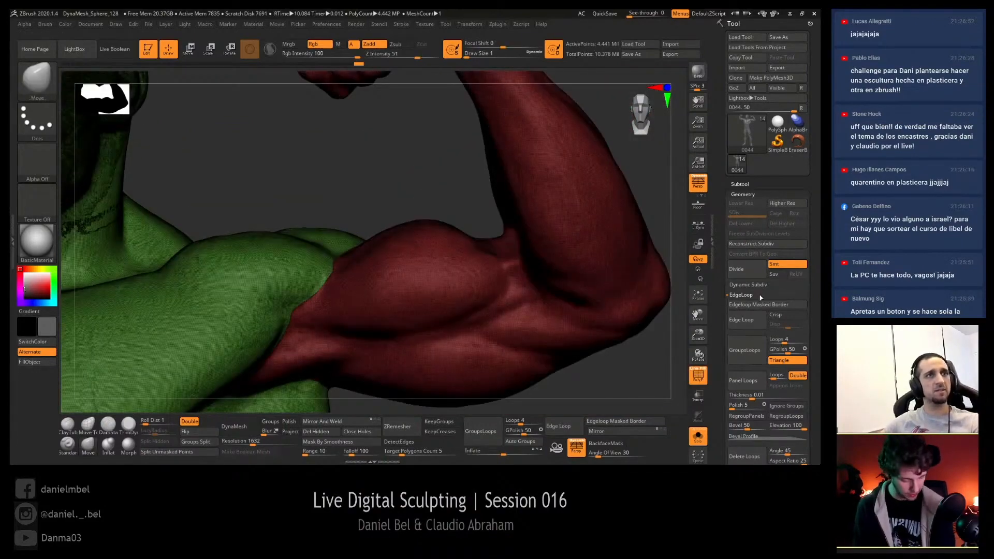
click(698, 374)
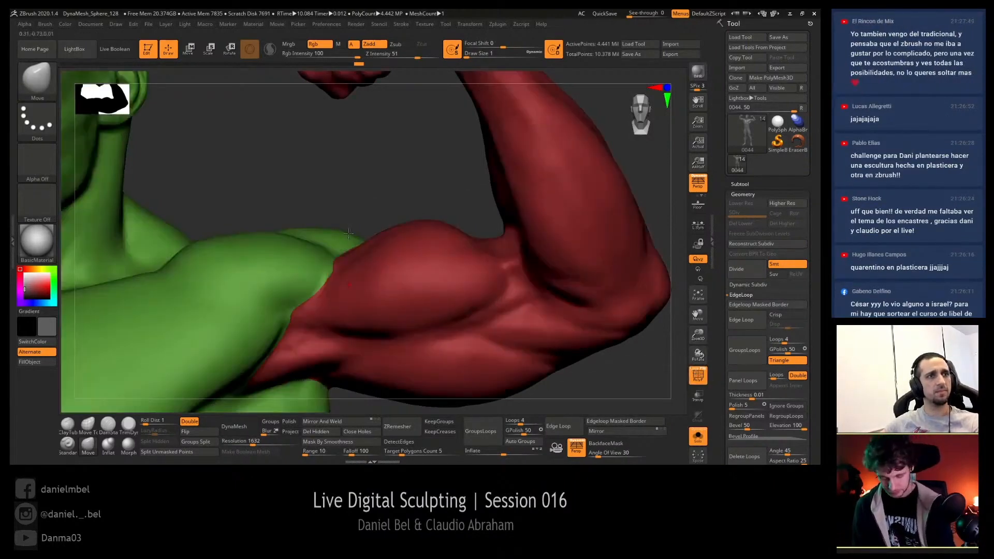
- Isolate the left arm's polygroup, split the hidden torso into a separate subtool and select the arm subtool to view its open end
ctrl+right_drag(349, 233, 351, 307)
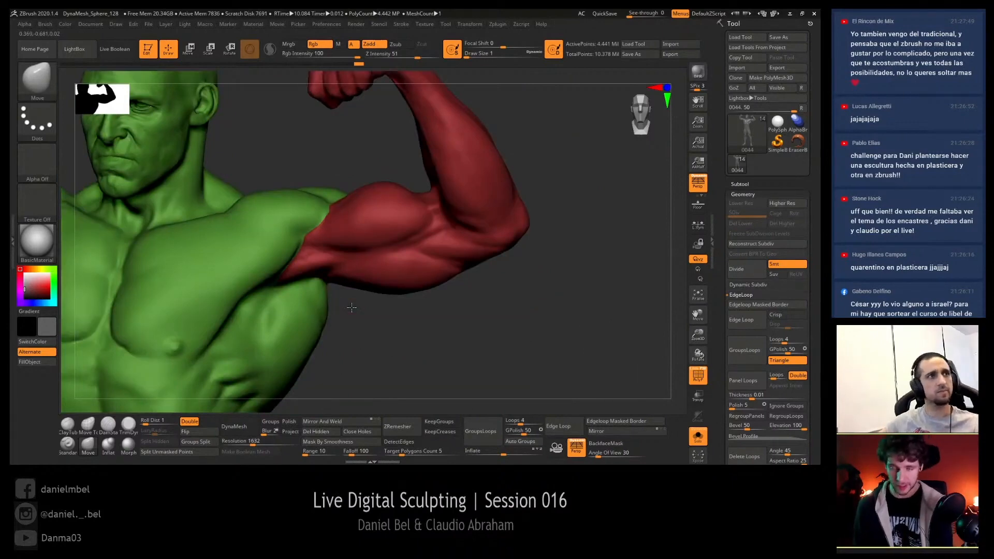
right_drag(406, 329, 409, 328)
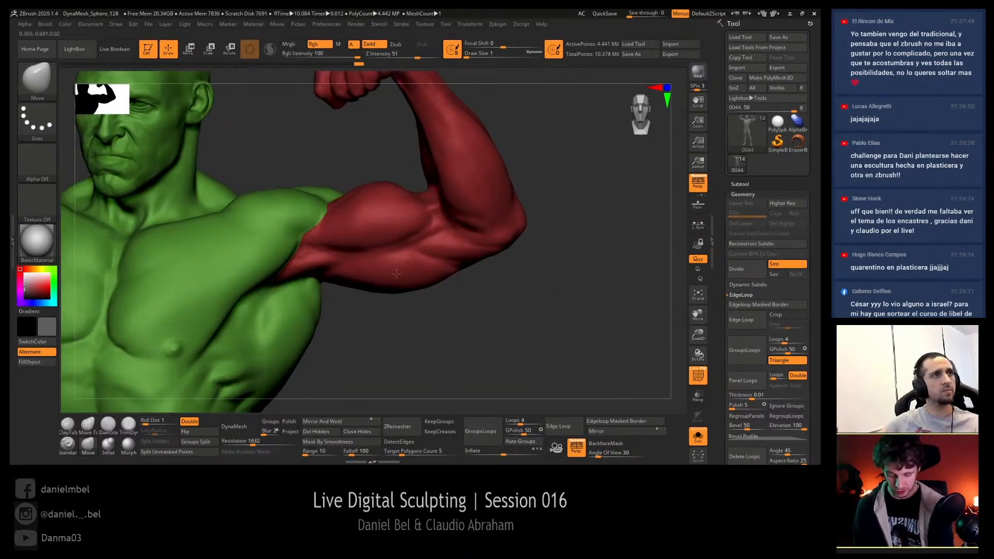
ctrl+shift+click(379, 210)
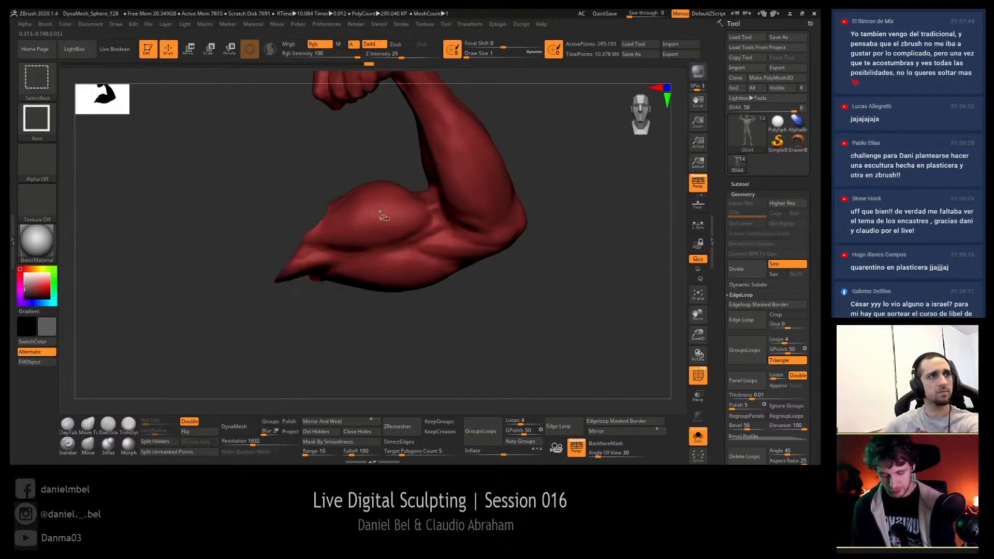
right_drag(472, 352, 426, 286)
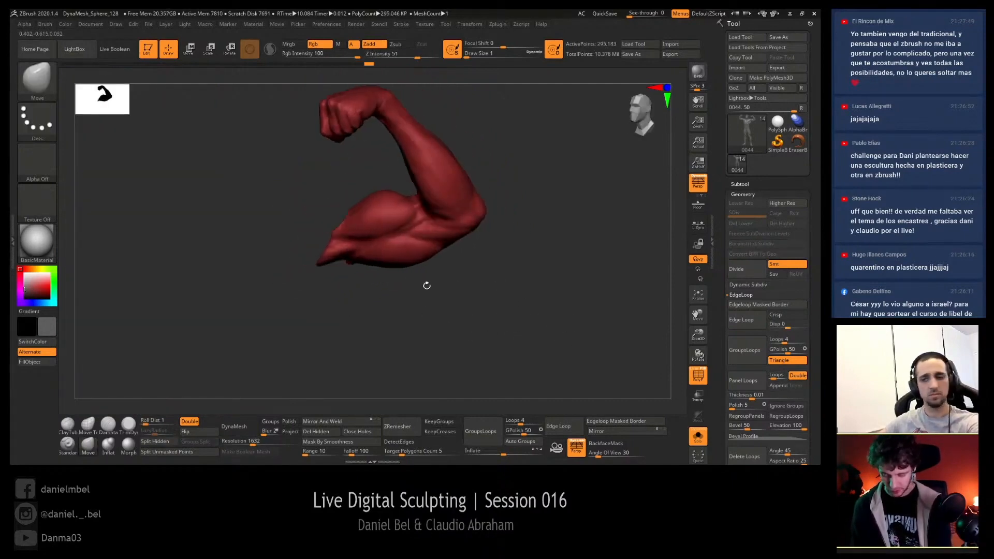
click(165, 439)
click(745, 184)
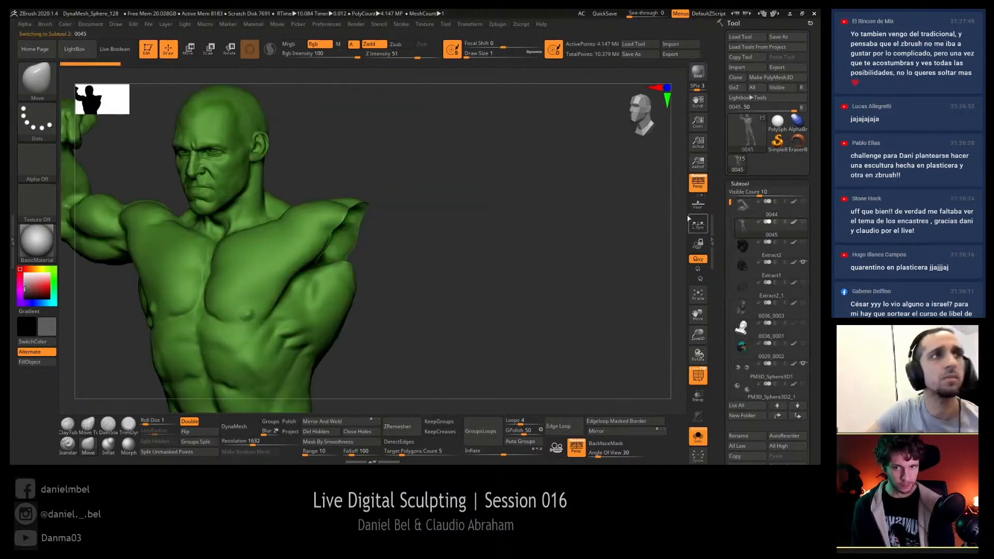
click(743, 207)
drag(452, 279, 472, 218)
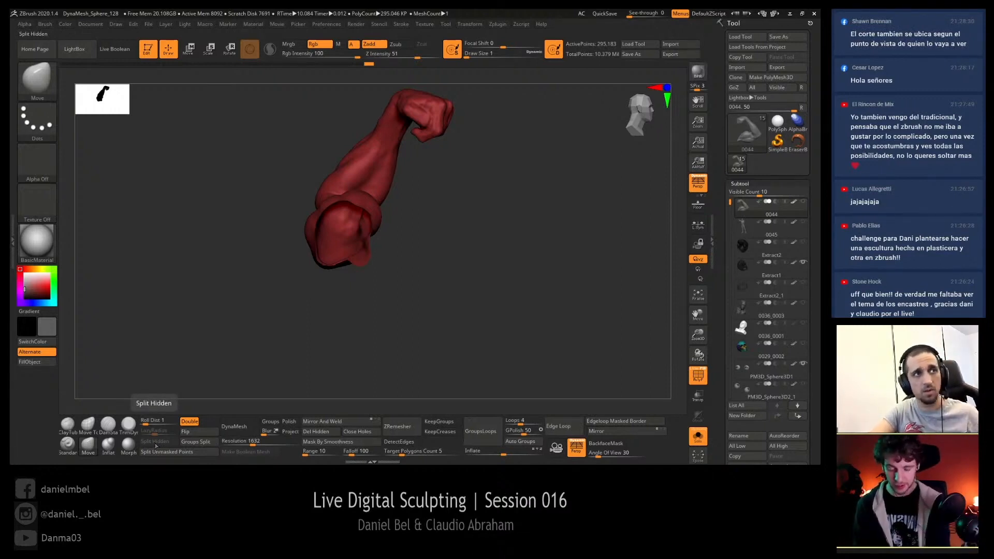
click(328, 24)
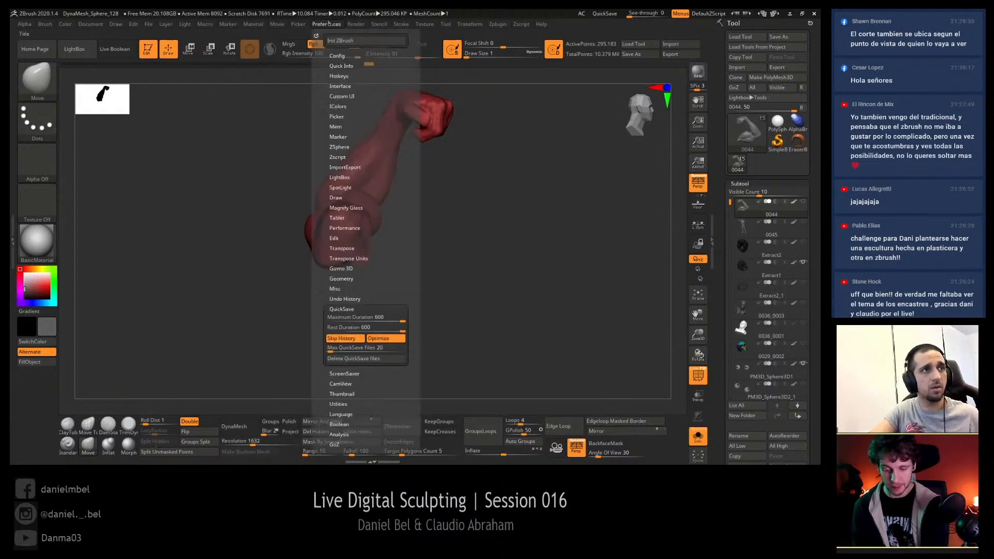
click(343, 56)
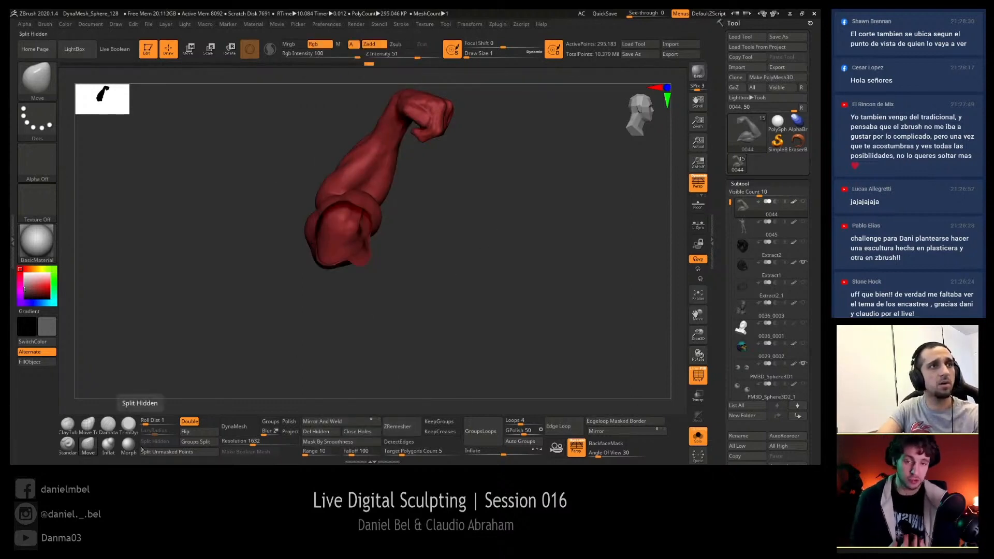
- Close the hole at the left arm's cut end and inspect the cap from both sides
click(357, 431)
drag(425, 281, 437, 244)
right_drag(370, 231, 441, 221)
drag(471, 246, 367, 243)
mouse_move(366, 187)
mouse_down()
mouse_move(398, 244)
mouse_move(340, 235)
mouse_move(403, 202)
mouse_move(359, 254)
mouse_up()
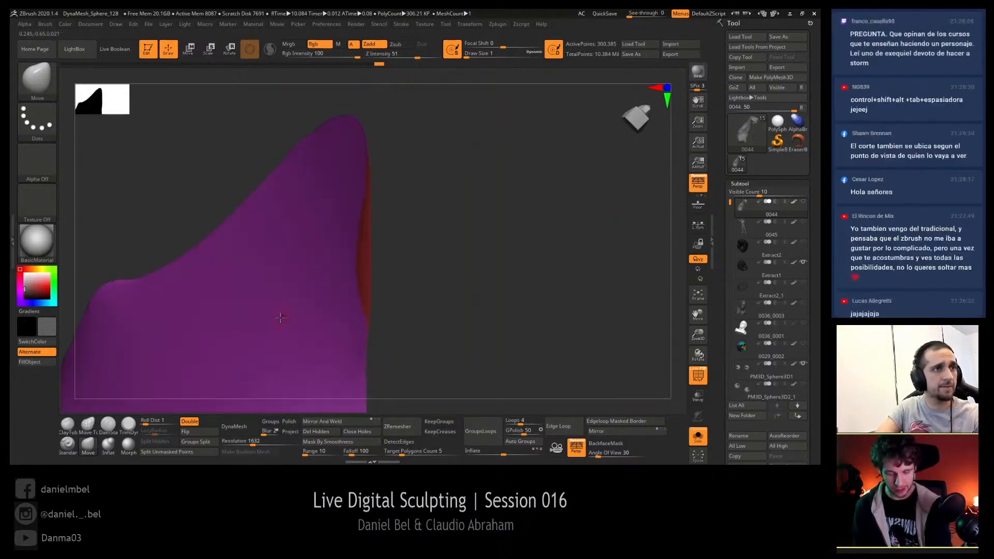
mouse_move(440, 235)
mouse_down()
mouse_move(399, 237)
mouse_move(337, 267)
mouse_up()
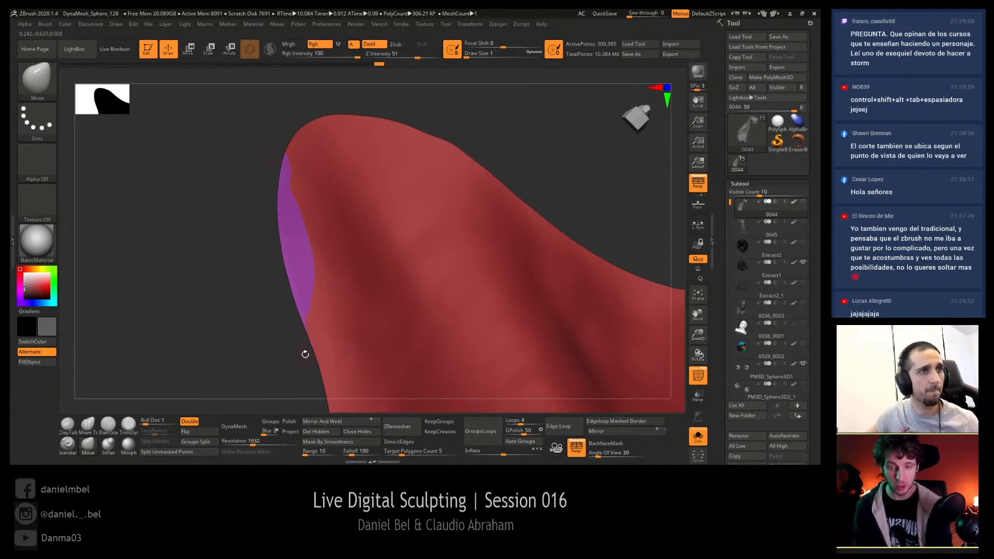
alt+drag(302, 355, 306, 305)
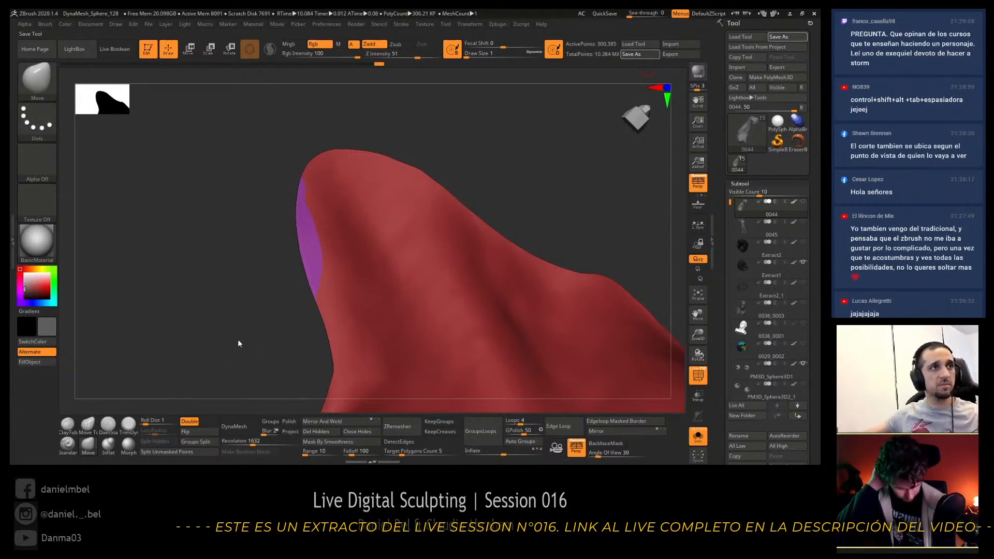
- Try DynaMesh on the capped left arm at resolution 1632 and again at 2472
click(256, 430)
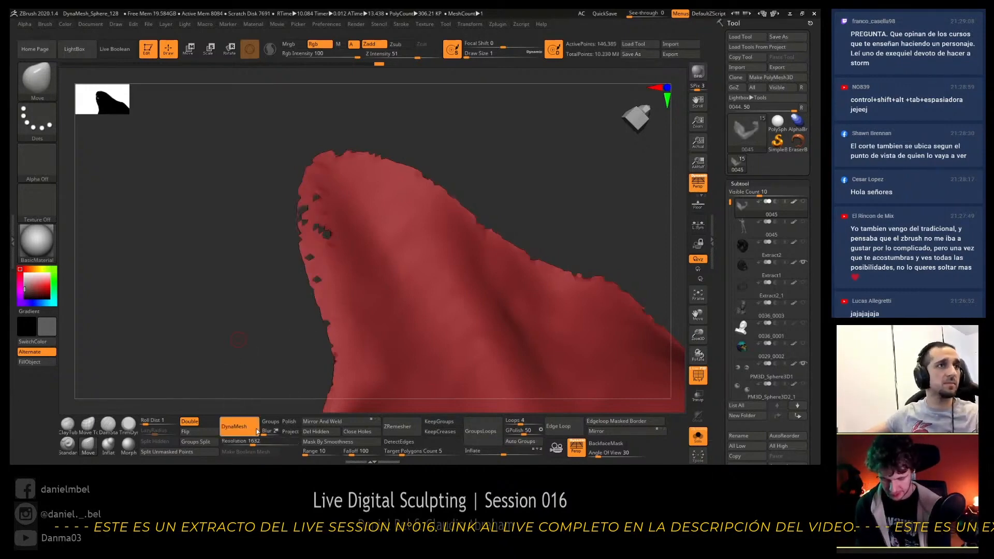
key(ctrl+z)
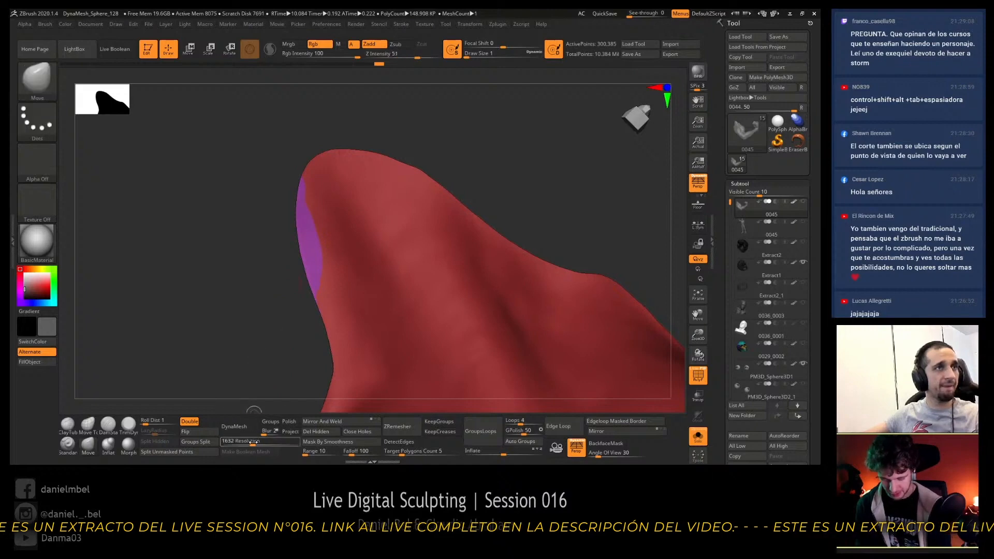
drag(252, 442, 267, 441)
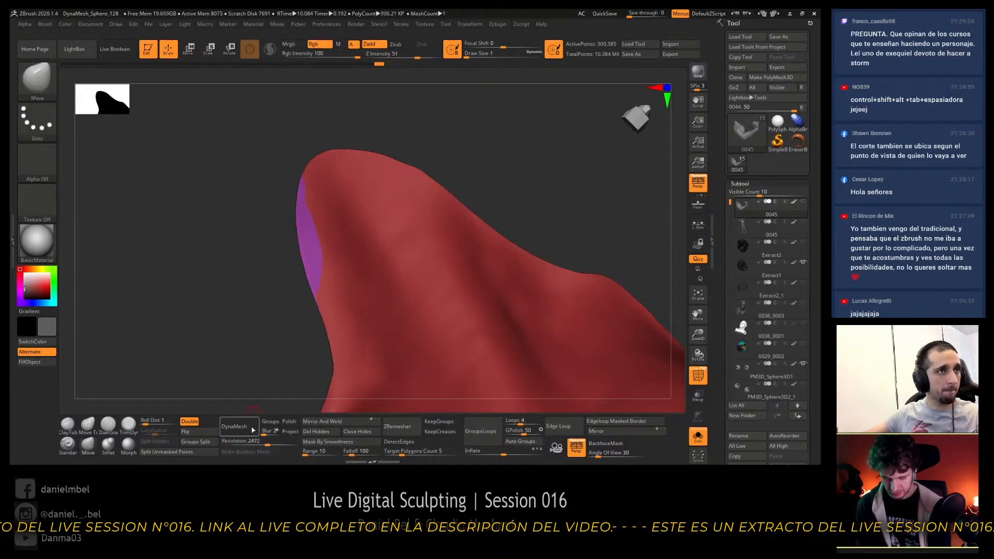
click(254, 429)
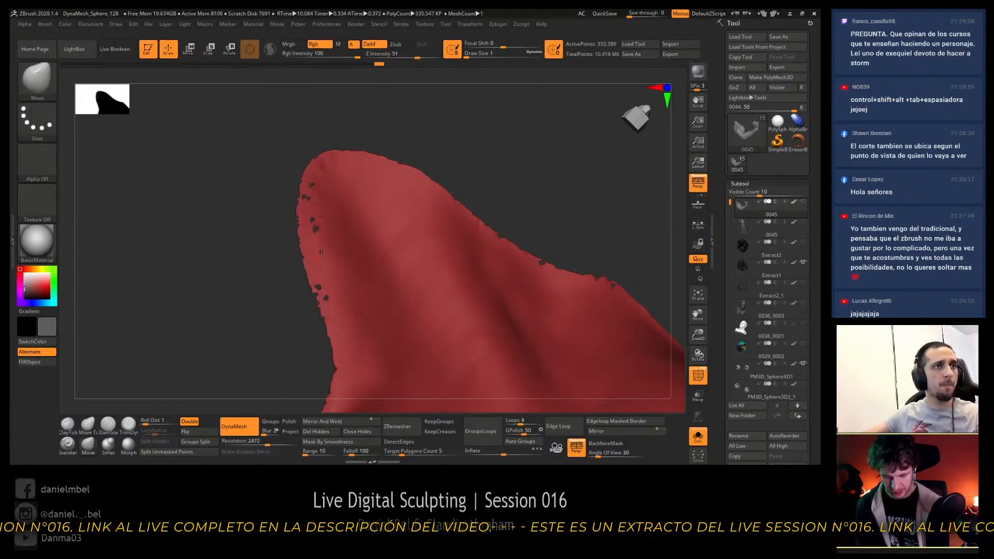
mouse_move(278, 284)
mouse_down()
mouse_move(394, 185)
mouse_move(382, 177)
mouse_up()
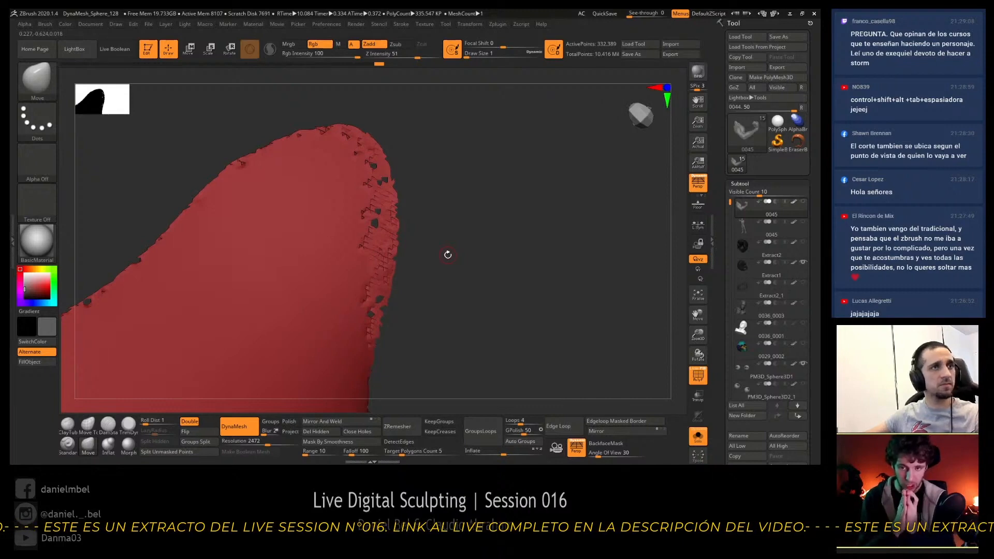
- Undo the last DynaMesh and try it on the arm at resolution 504
click(234, 426)
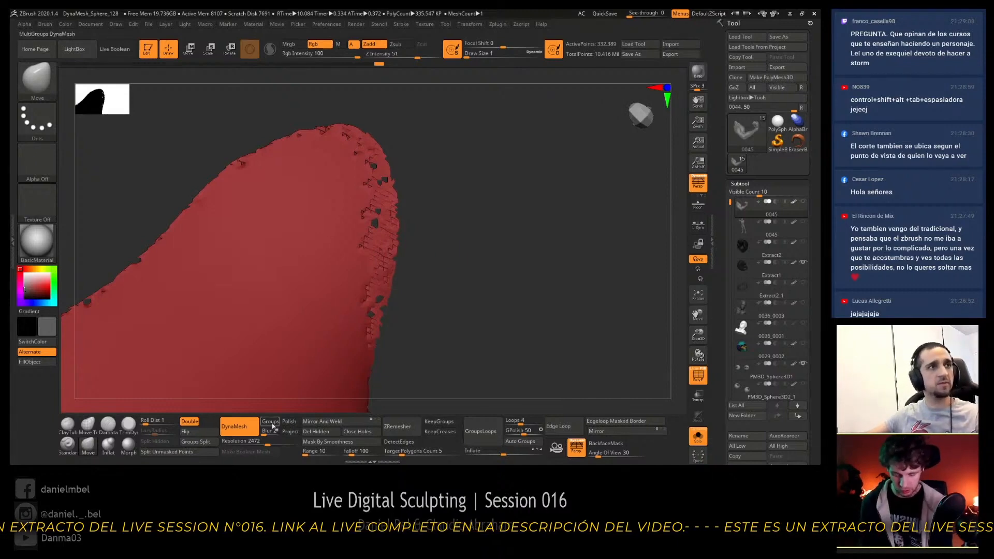
drag(233, 440, 253, 441)
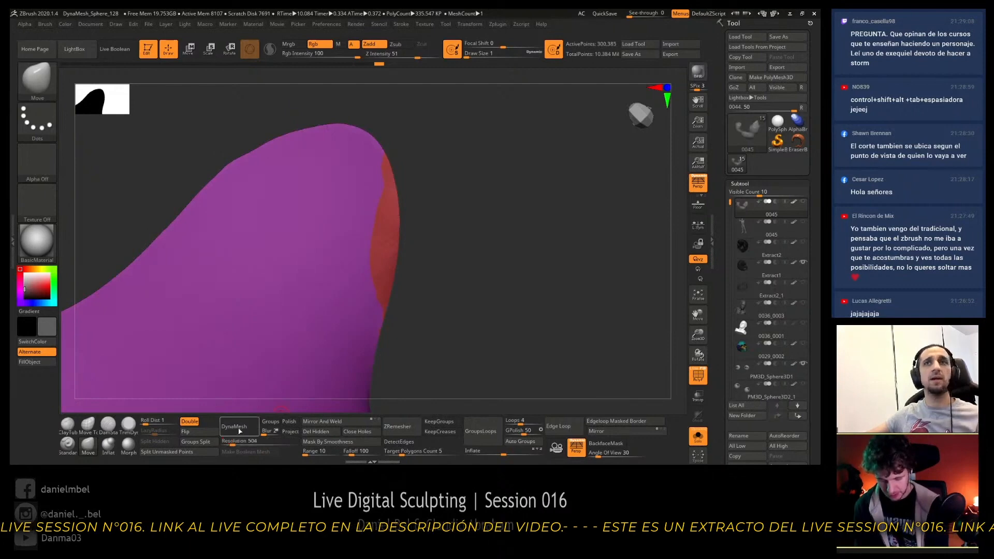
click(238, 429)
key(ctrl+z)
- Isolate the arm's outer surface by hiding the cap's polygroup, and extrude an edge loop along the open cut edge
drag(489, 244, 291, 156)
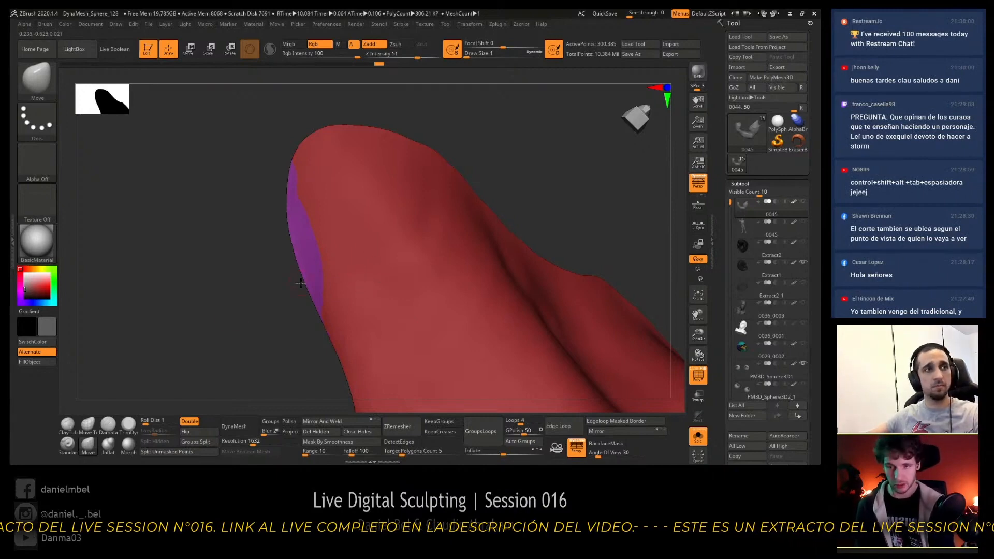
alt+right_drag(363, 285, 354, 252)
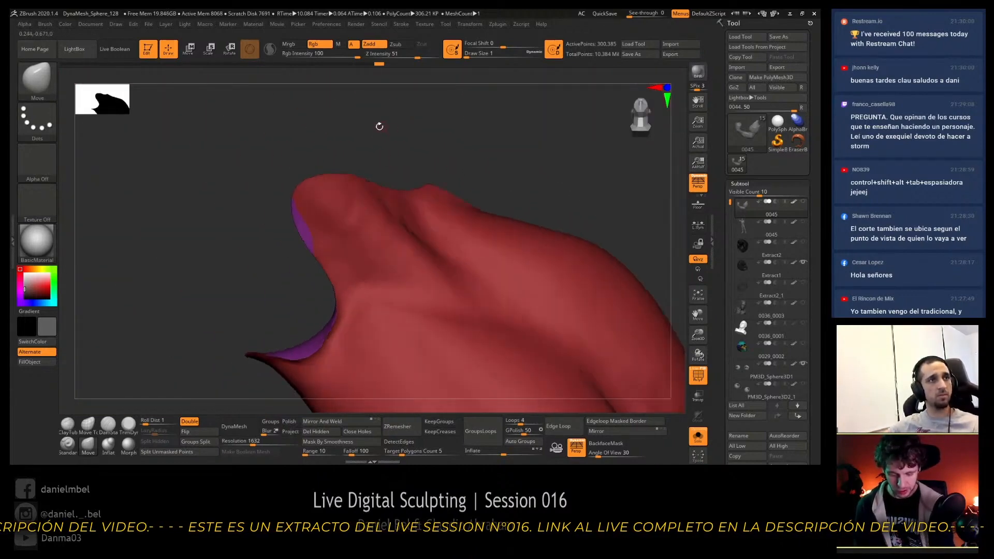
right_drag(352, 135, 445, 155)
right_drag(337, 286, 355, 251)
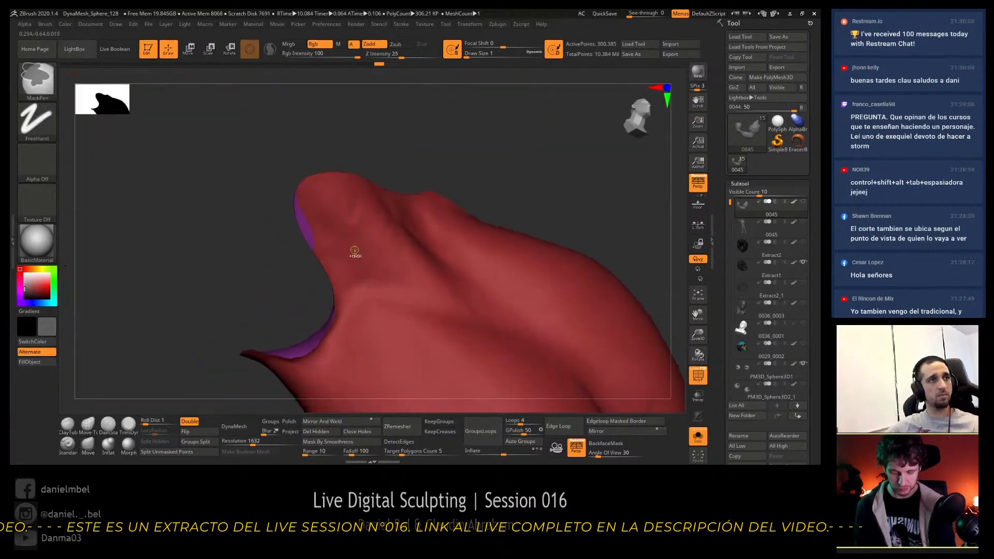
ctrl+shift+click(375, 234)
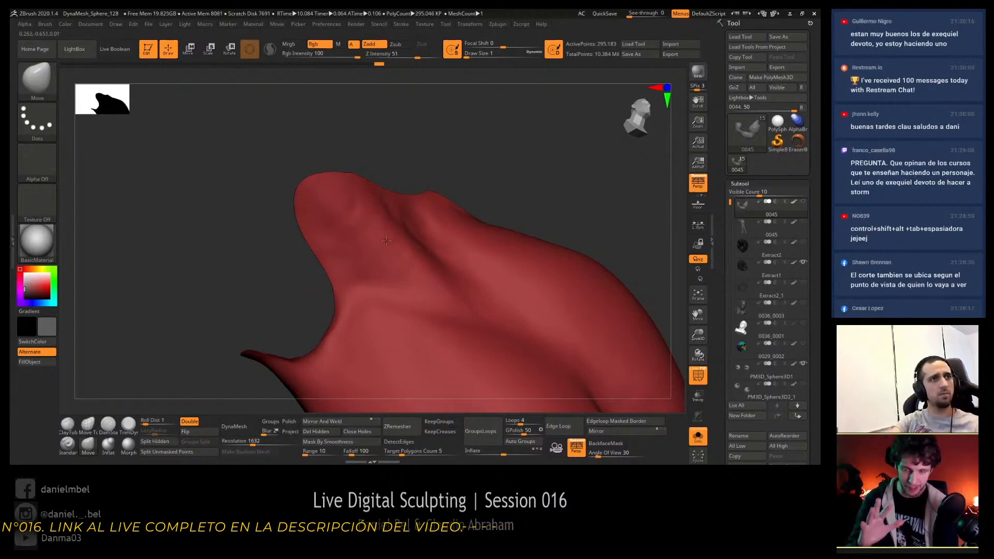
click(563, 428)
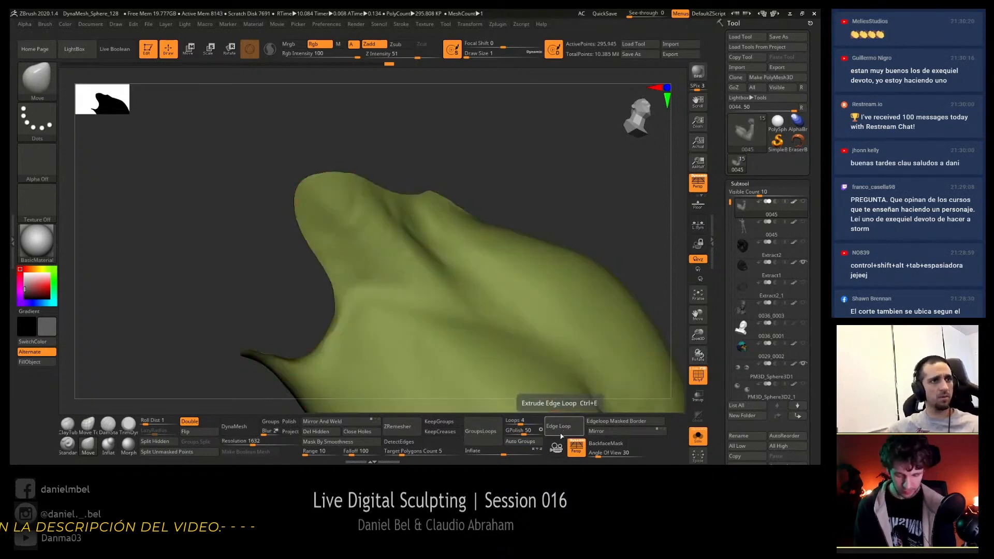
- Unhide the rest of the arm and mask everything except the cap's purple polygroup, ready for scaling
ctrl+right_drag(294, 171, 260, 268)
right_drag(411, 274, 441, 277)
right_drag(150, 269, 133, 236)
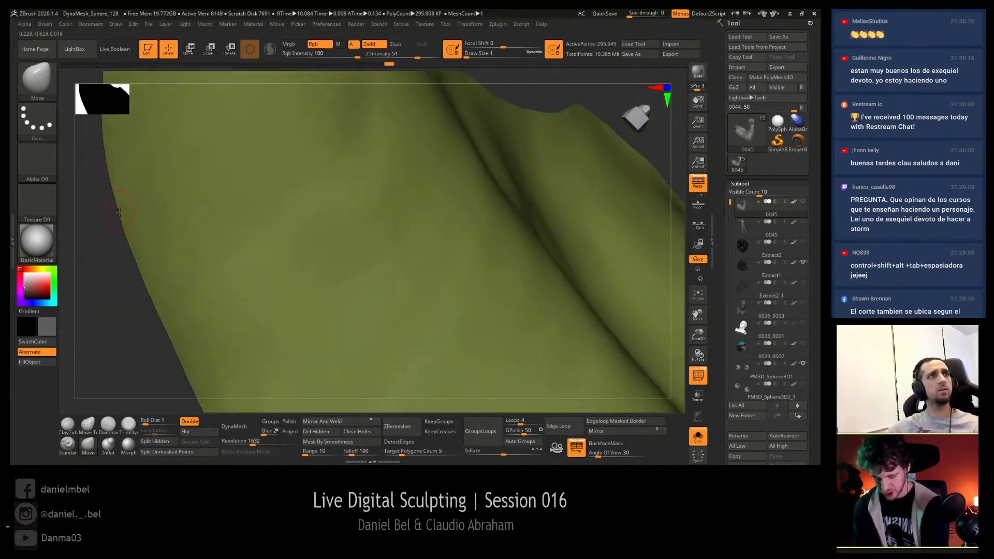
right_drag(188, 379, 203, 408)
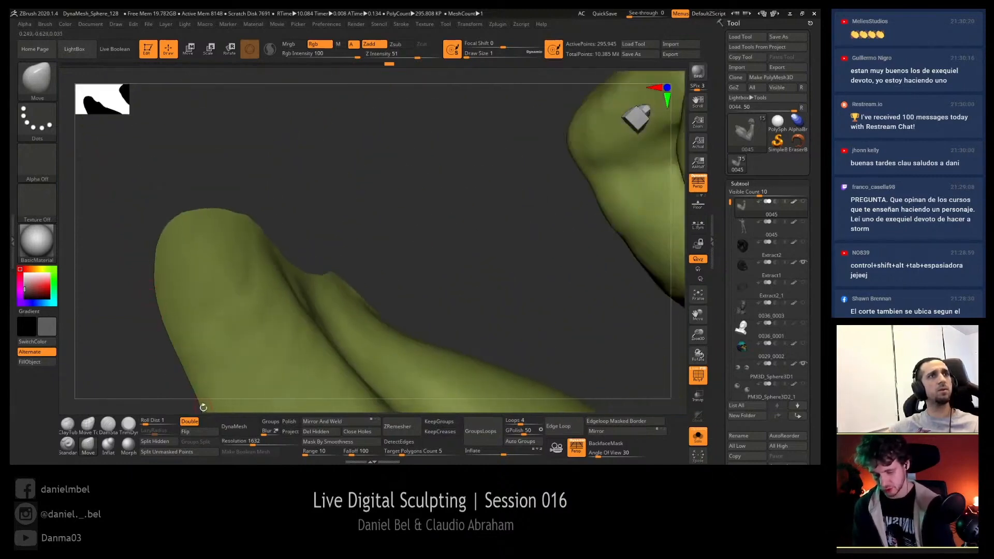
right_drag(417, 311, 404, 168)
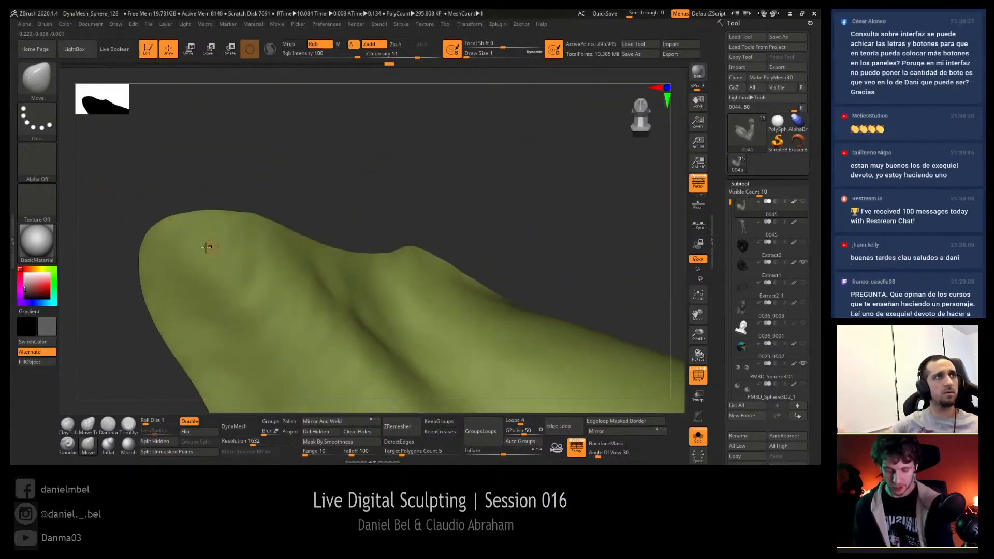
ctrl+shift+click(493, 178)
mouse_move(171, 243)
right_down()
mouse_move(274, 266)
mouse_move(279, 280)
right_up()
alt+right_drag(337, 296, 488, 231)
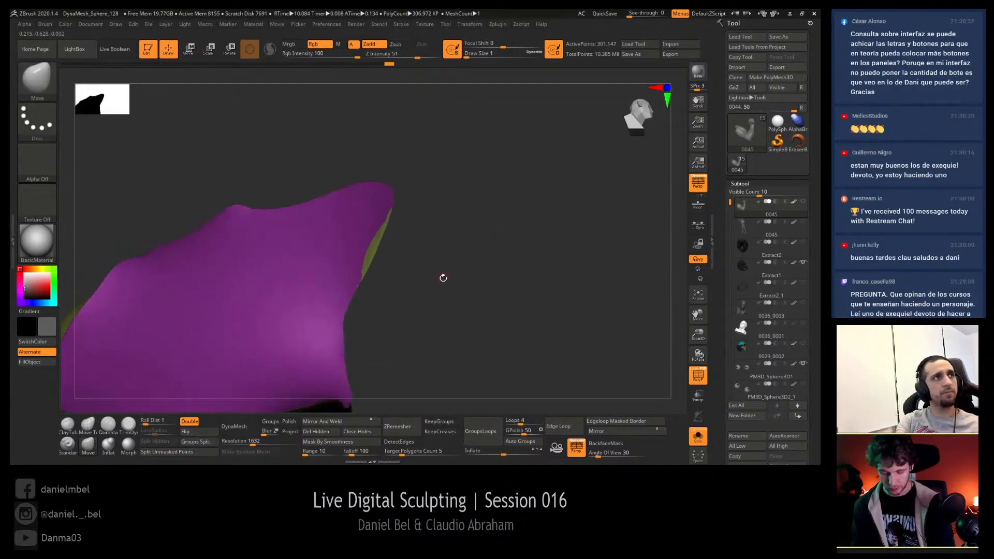
key(e)
alt+right_drag(388, 333, 460, 269)
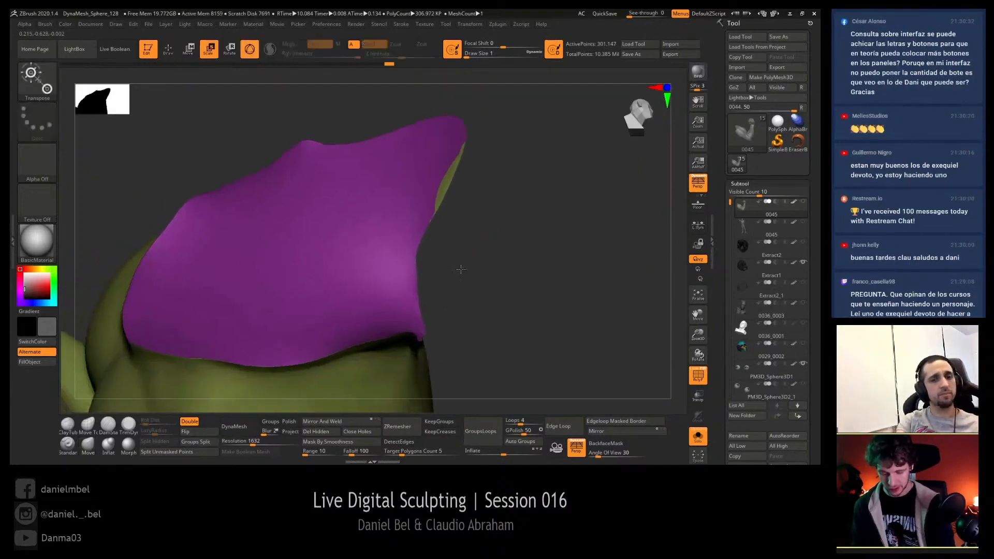
ctrl+click(286, 249)
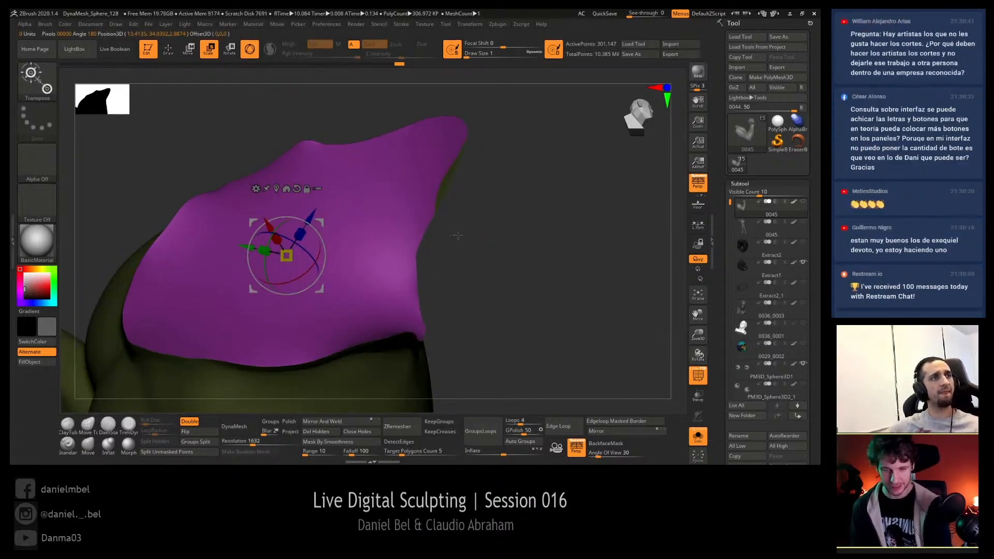
- Centre the gizmo on the unmasked cap and scale the cap down uniformly inside the cut edge
mouse_move(498, 229)
alt+mouse_down()
mouse_move(456, 242)
mouse_move(507, 237)
mouse_move(488, 234)
alt+mouse_up()
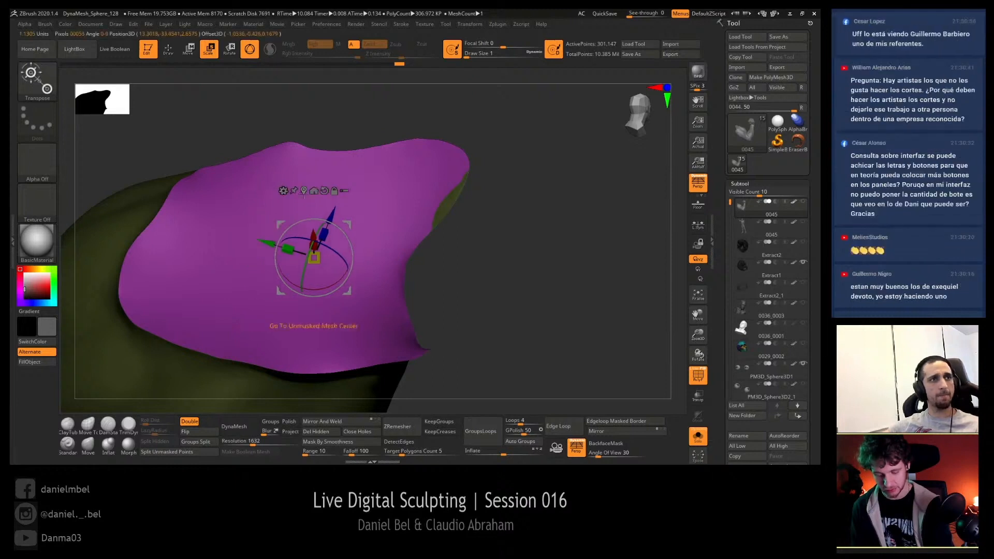
drag(483, 277, 477, 248)
drag(314, 258, 465, 287)
right_drag(323, 208, 386, 148)
mouse_move(581, 326)
right_down()
mouse_move(437, 153)
mouse_move(461, 162)
mouse_move(449, 151)
right_up()
- Isolate a small section at the cap's pointed corner to examine its geometry, and unhide the whole arm
key(q)
mouse_move(406, 107)
ctrl+shift+mouse_down()
mouse_move(412, 153)
mouse_move(467, 167)
ctrl+shift+mouse_up()
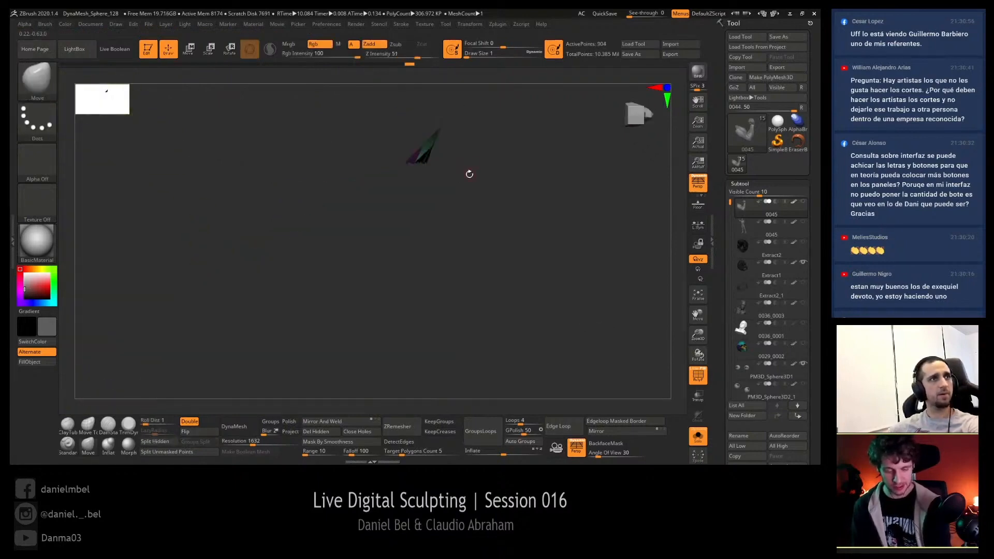
right_drag(468, 173, 415, 154)
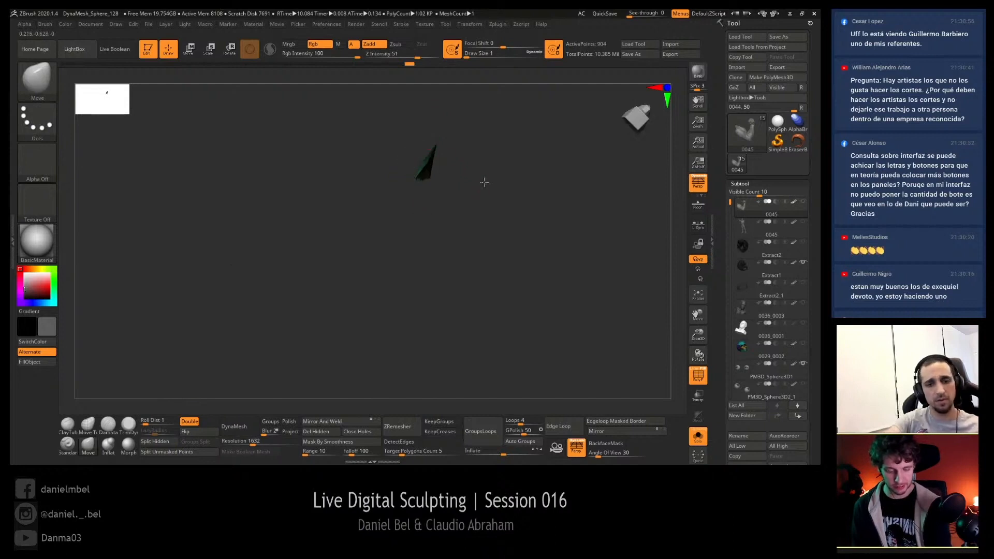
right_drag(485, 182, 485, 188)
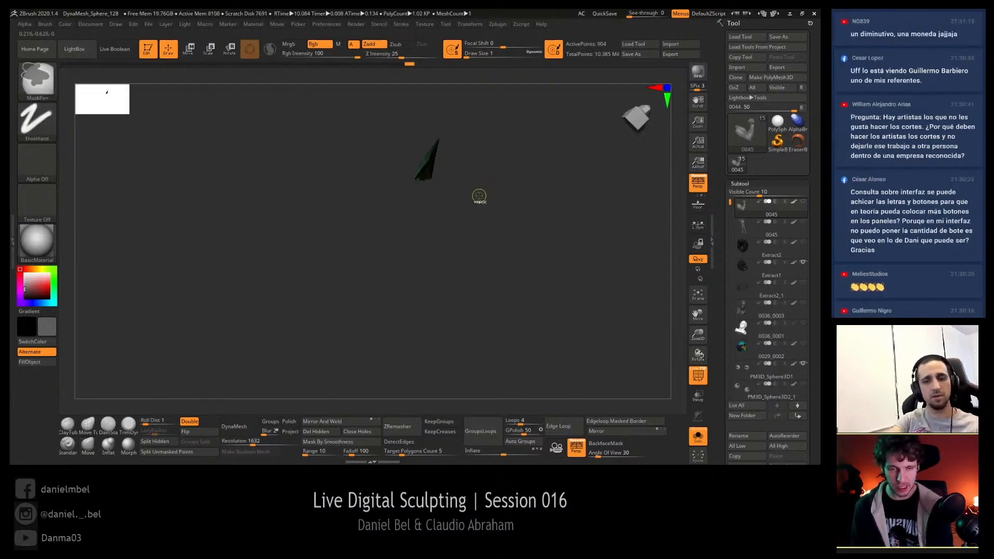
ctrl+shift+click(473, 204)
- Move the cap outward from the shoulder cut along its X axis, stretching the surrounding edge loop into a wall
right_drag(482, 206, 472, 175)
key(w)
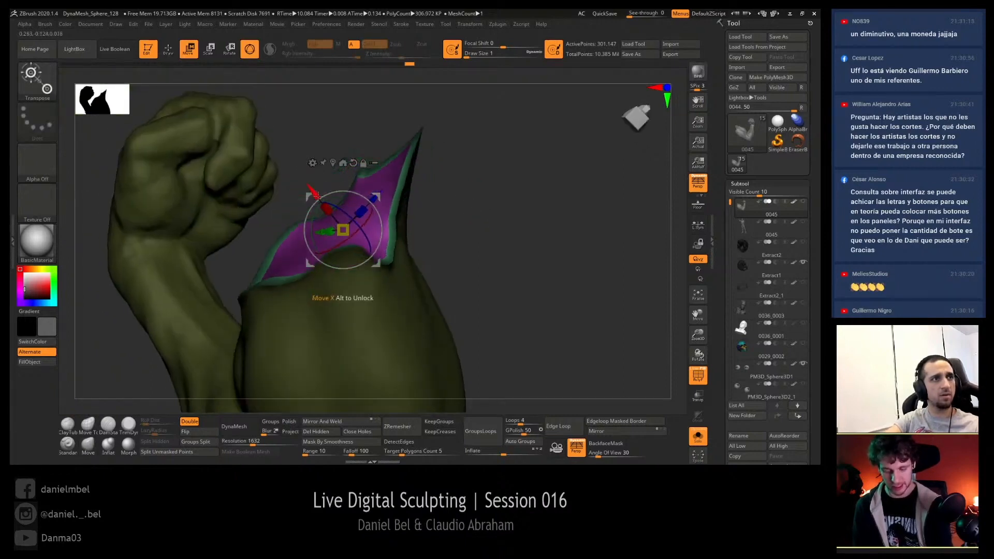
drag(313, 192, 298, 173)
mouse_move(473, 197)
right_down()
mouse_move(482, 215)
mouse_move(516, 230)
mouse_move(481, 290)
mouse_move(496, 232)
mouse_move(498, 253)
mouse_move(510, 249)
mouse_move(484, 234)
right_up()
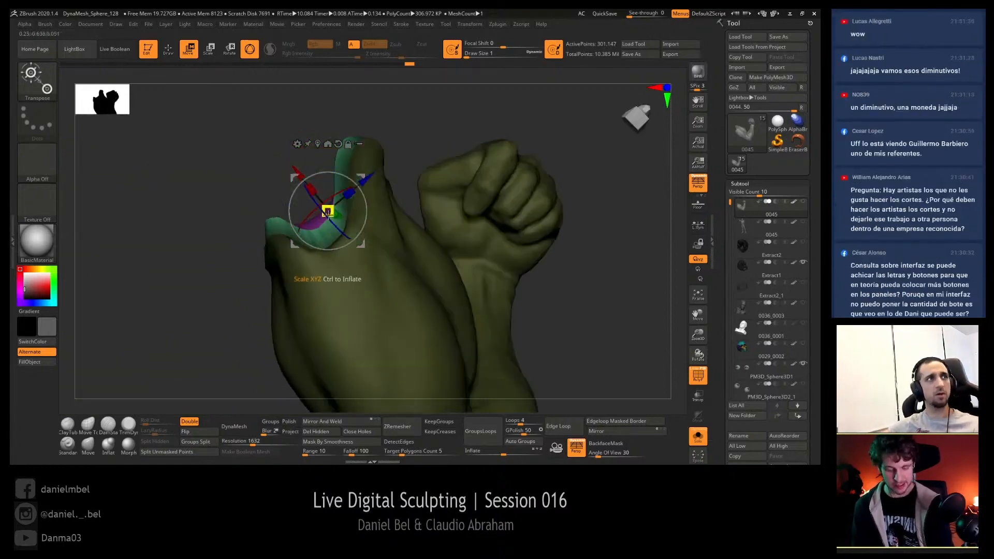
key(q)
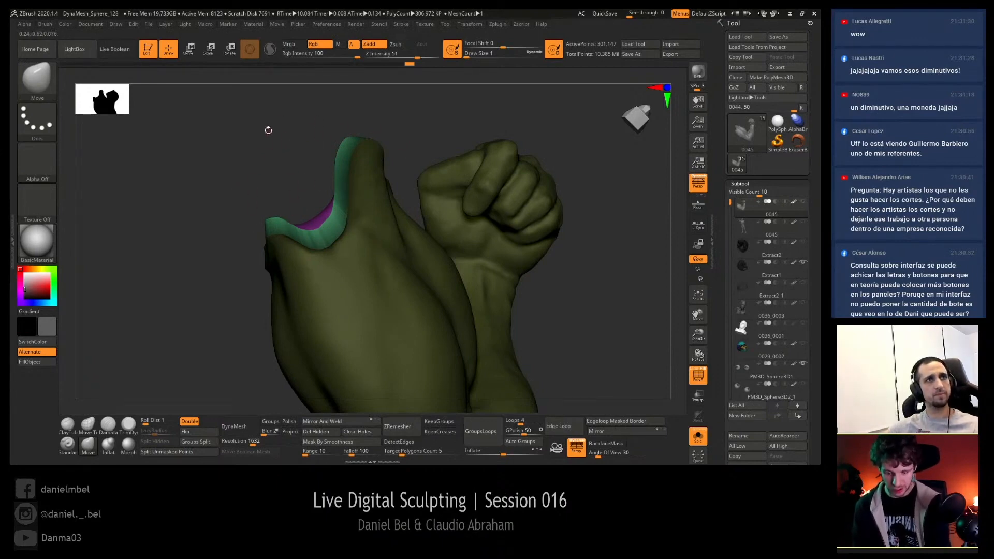
drag(252, 132, 301, 131)
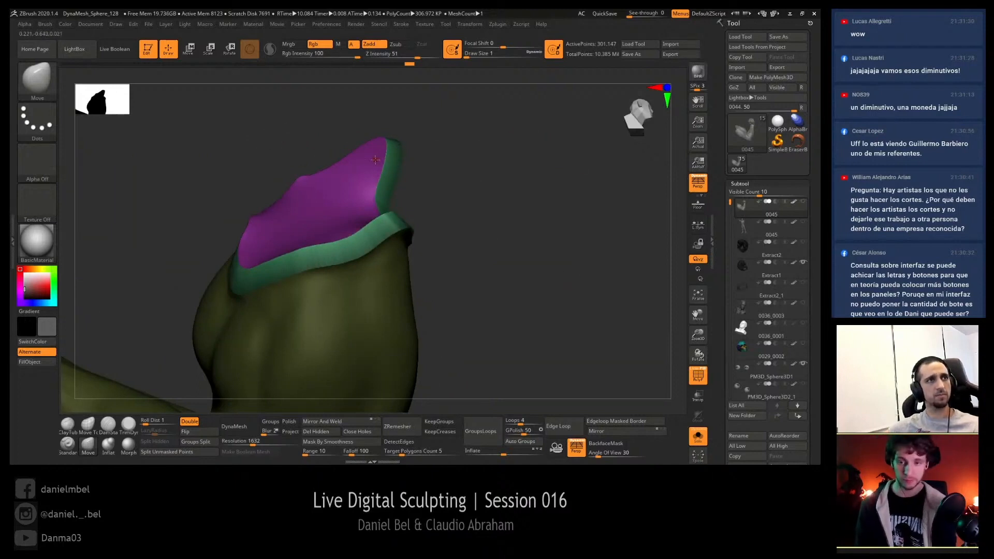
- Scale the cap down along its X axis to flatten it into an even plane
key(w)
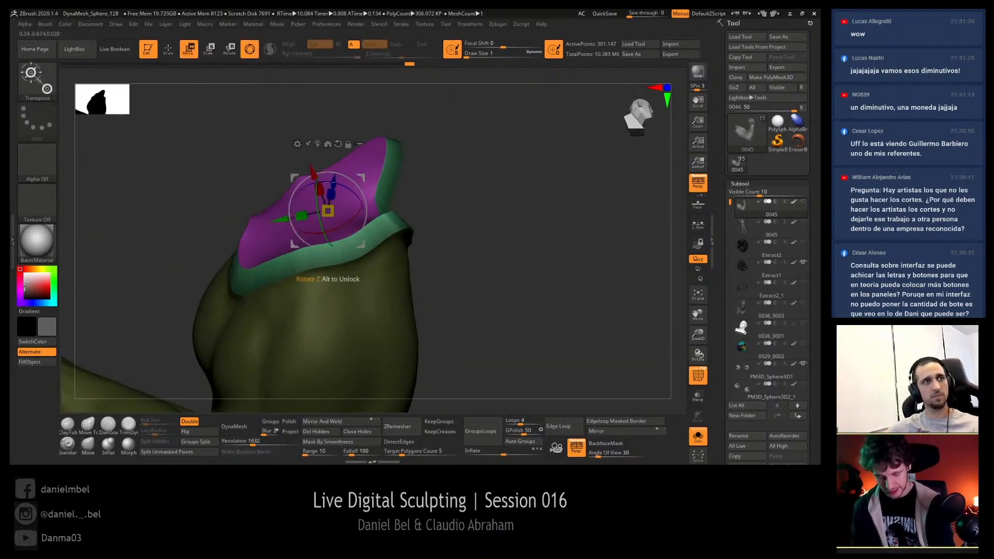
mouse_move(458, 288)
mouse_down()
mouse_move(488, 200)
mouse_move(500, 197)
mouse_move(437, 213)
mouse_move(446, 197)
mouse_move(444, 211)
mouse_up()
drag(332, 186, 321, 236)
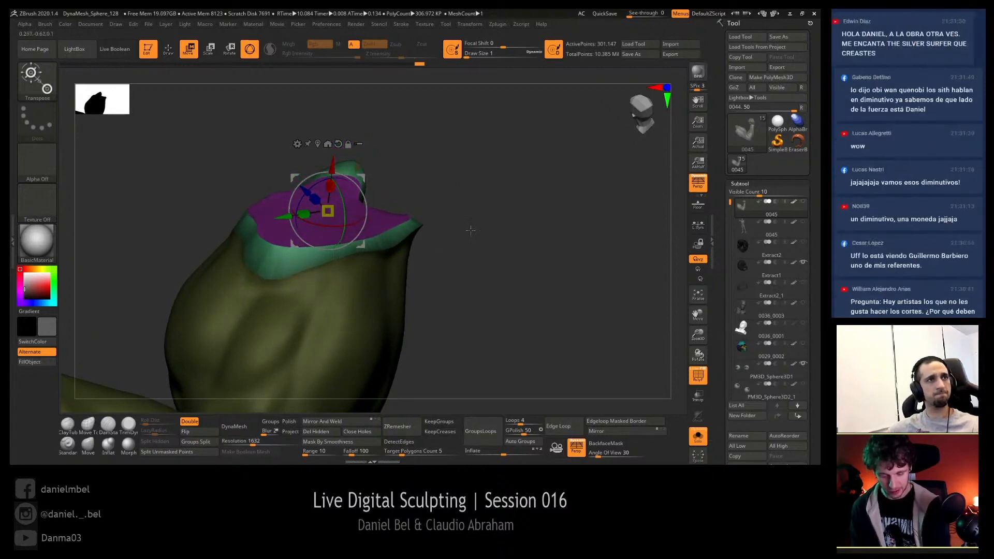
drag(466, 228, 455, 233)
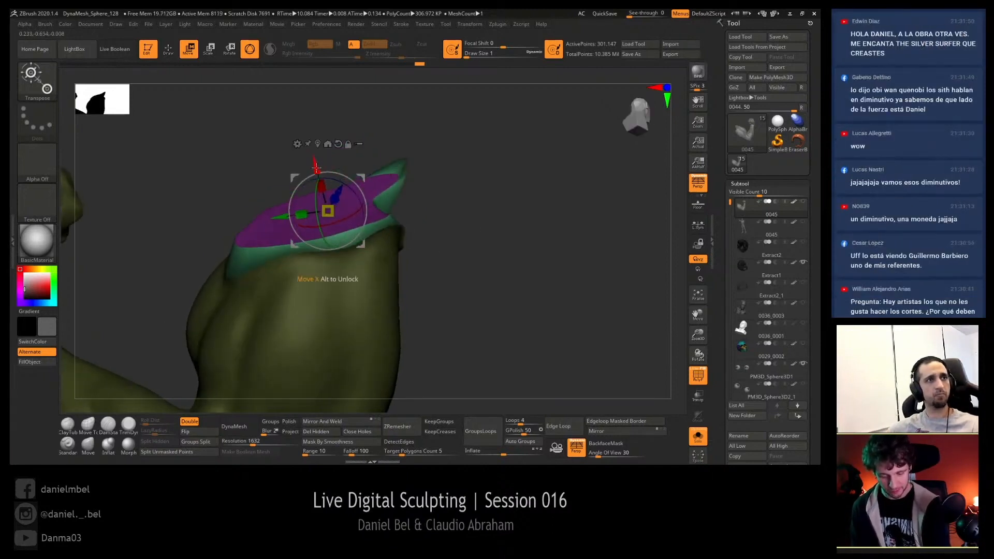
- Pull the flattened cap farther out from the shoulder along X and fine-tune its placement
drag(318, 166, 311, 144)
mouse_move(476, 205)
mouse_down()
mouse_move(455, 171)
mouse_move(471, 227)
mouse_move(508, 267)
mouse_move(423, 219)
mouse_move(422, 191)
mouse_move(436, 190)
mouse_move(354, 204)
mouse_up()
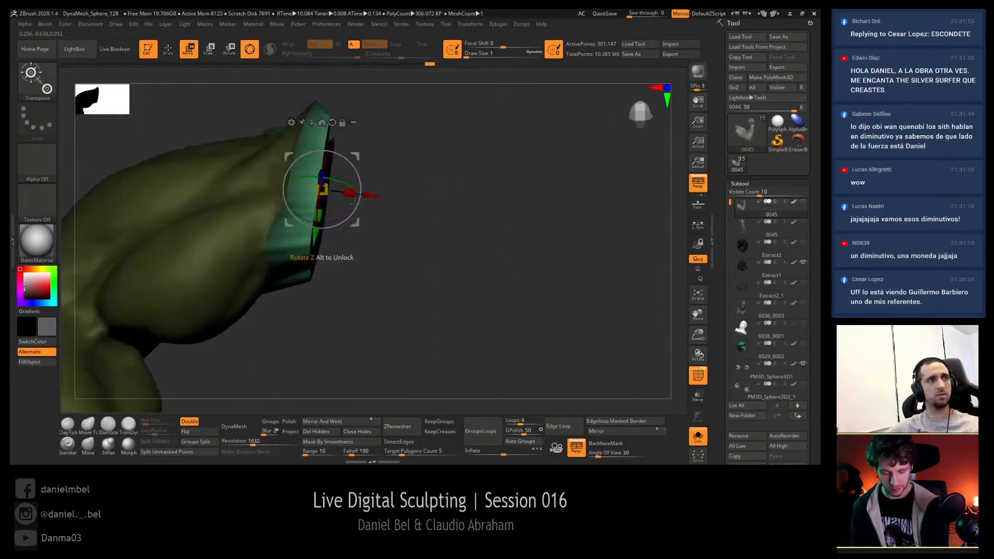
drag(476, 207, 286, 107)
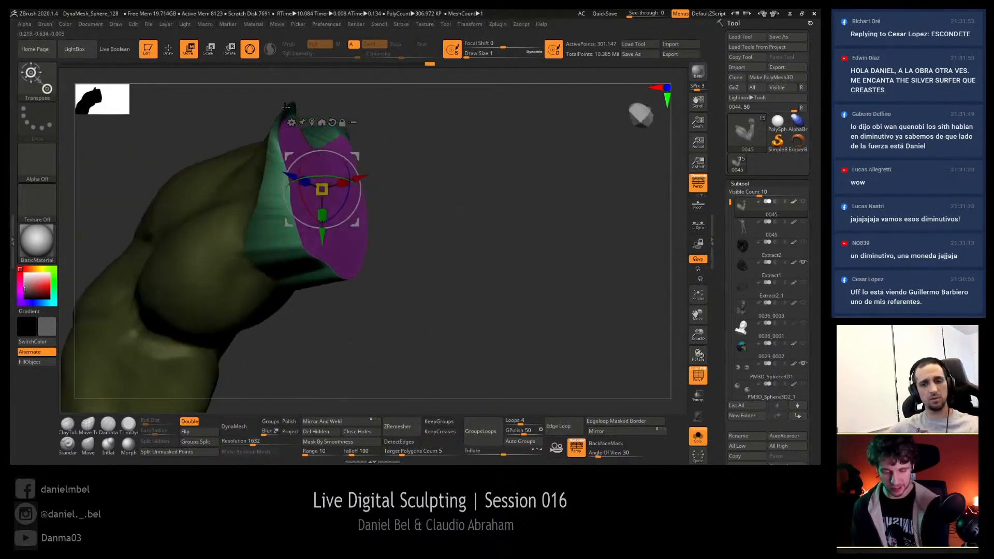
mouse_move(454, 186)
mouse_down()
mouse_move(289, 102)
mouse_move(487, 204)
mouse_up()
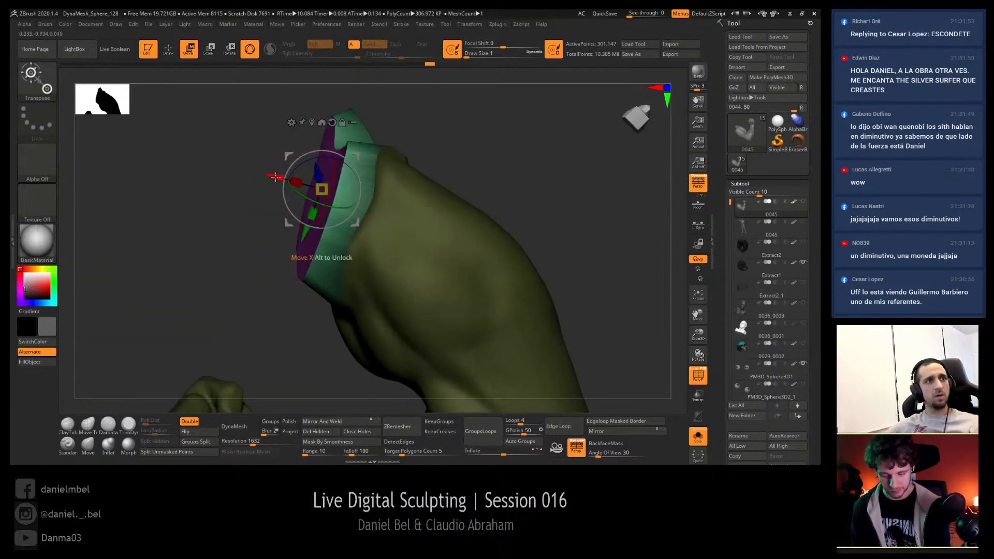
drag(275, 177, 271, 177)
mouse_move(495, 139)
mouse_down()
mouse_move(565, 169)
mouse_move(541, 238)
mouse_move(521, 259)
mouse_move(448, 270)
mouse_move(491, 329)
mouse_move(268, 324)
mouse_move(328, 224)
mouse_up()
drag(321, 184, 321, 187)
- Isolate the cap and its side wall, add an edge loop around their border, and unhide the arm
key(q)
mouse_move(317, 337)
mouse_down()
mouse_move(340, 348)
mouse_move(374, 315)
mouse_up()
mouse_move(494, 239)
mouse_down()
mouse_move(499, 205)
mouse_move(493, 238)
mouse_up()
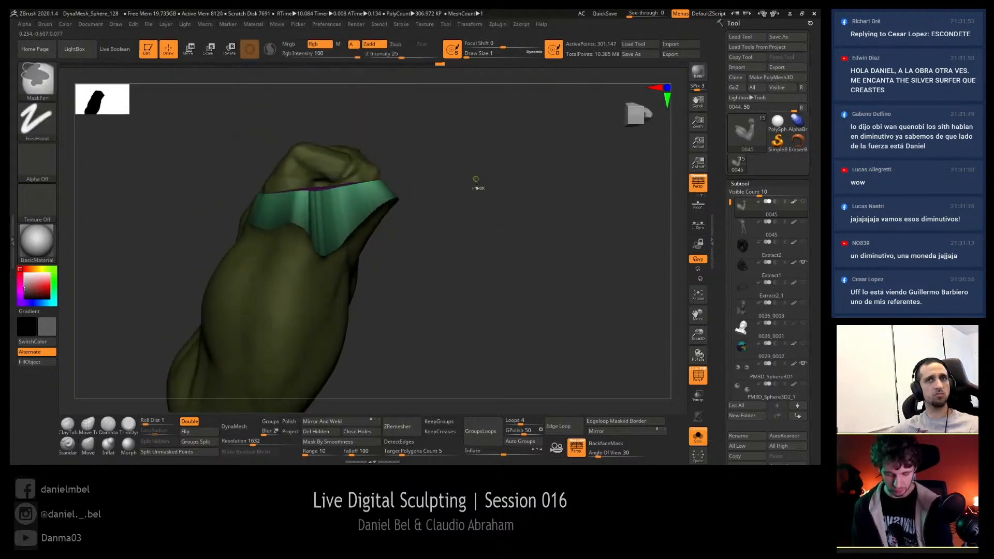
mouse_move(479, 189)
mouse_down()
mouse_move(486, 244)
mouse_move(506, 266)
mouse_up()
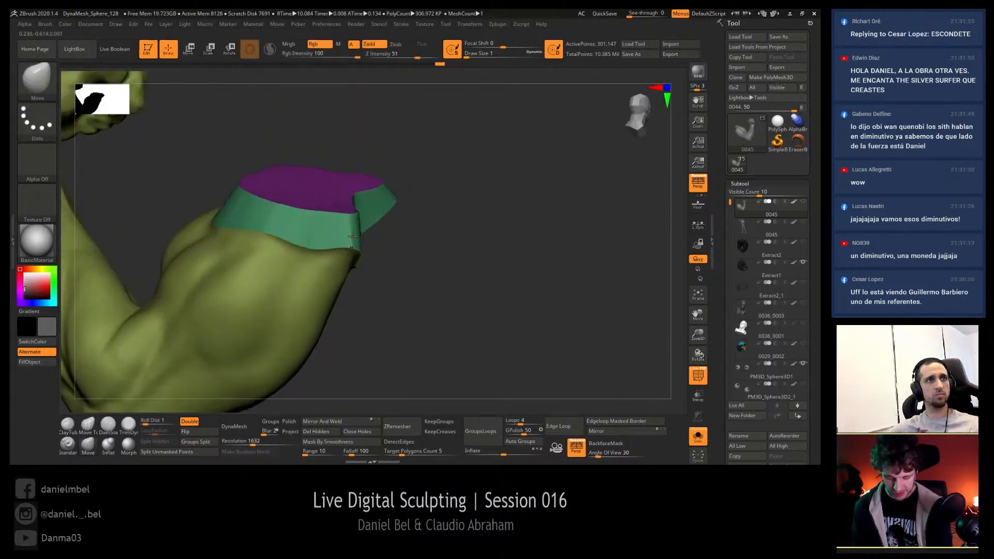
mouse_move(386, 265)
mouse_down()
mouse_move(431, 265)
mouse_move(414, 267)
mouse_up()
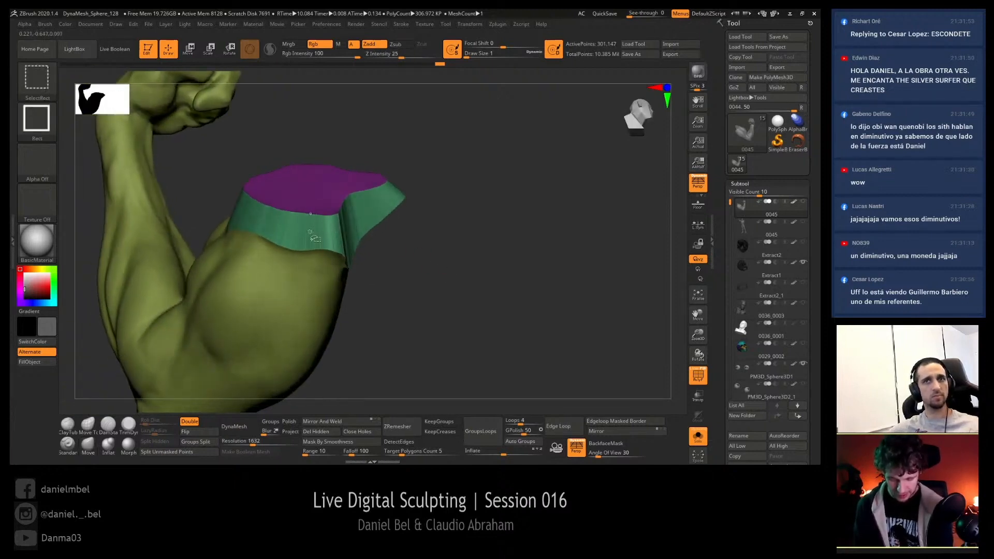
ctrl+shift+click(310, 231)
drag(408, 290, 433, 301)
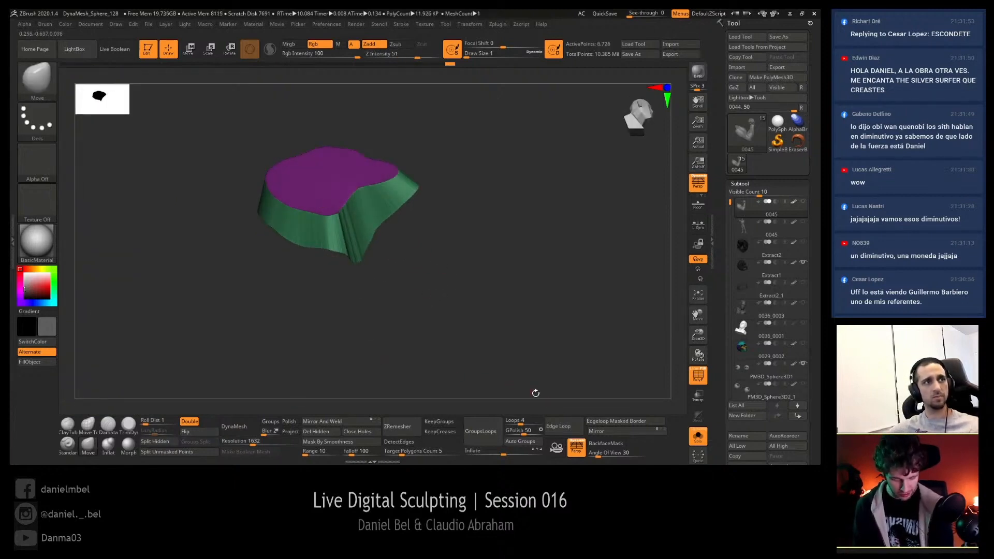
click(572, 433)
ctrl+shift+click(499, 295)
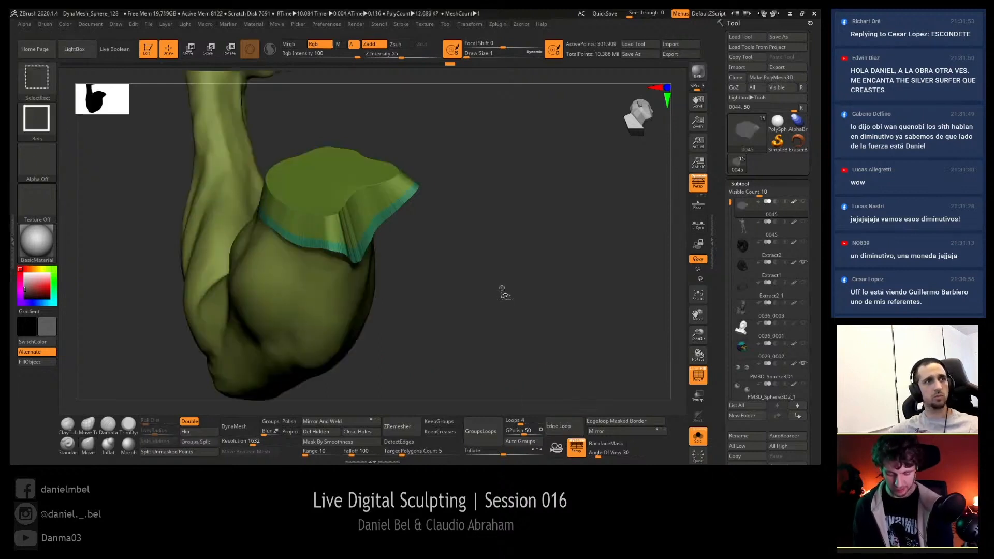
- Mask the arm and the new border loop, leaving only the cap and side wall unmasked
drag(479, 282, 364, 280)
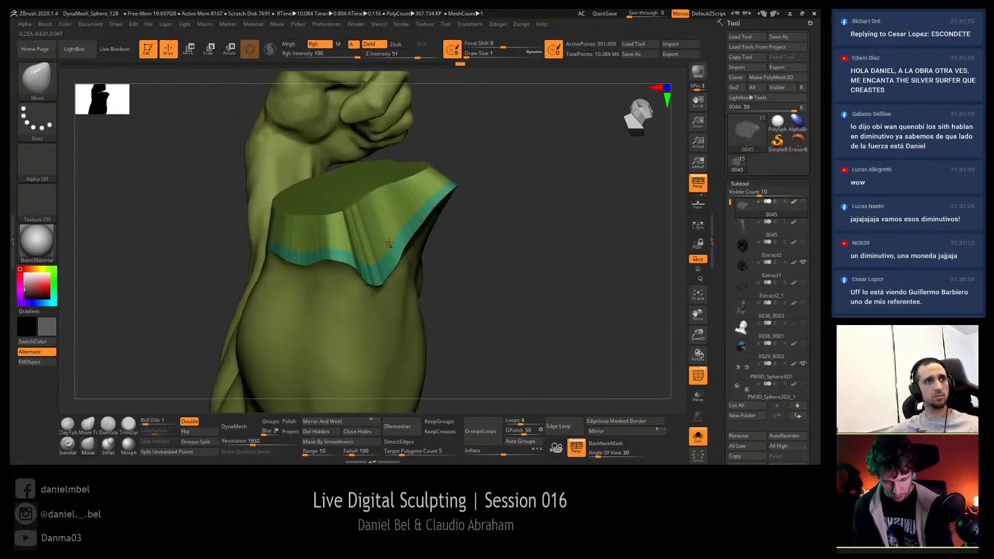
drag(404, 237, 326, 182)
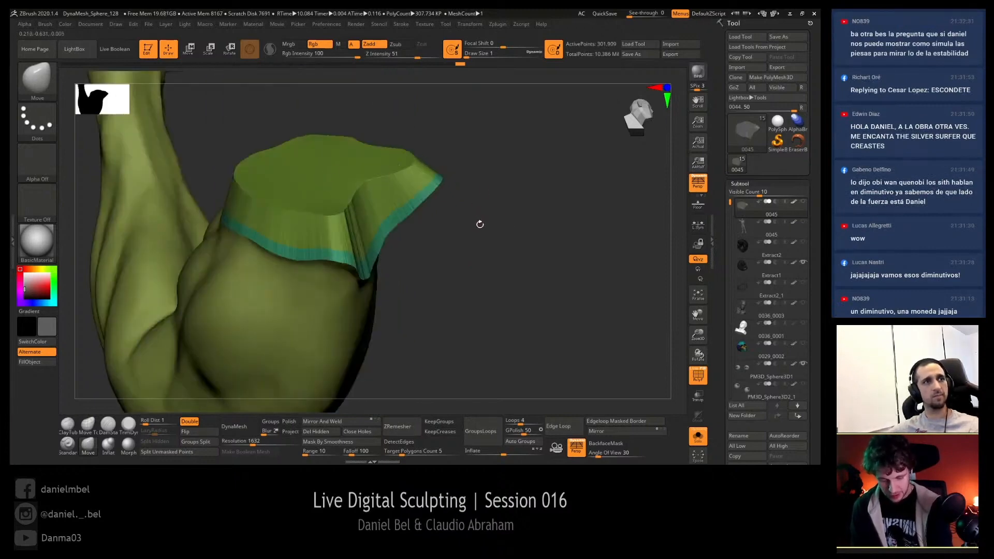
drag(351, 178, 359, 200)
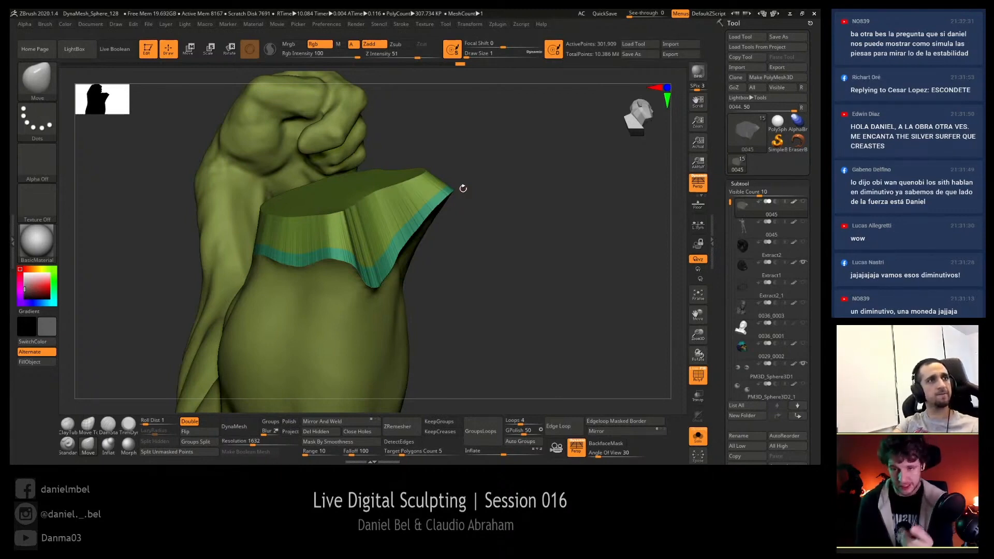
mouse_move(463, 188)
mouse_down()
mouse_move(506, 230)
mouse_move(459, 204)
mouse_up()
key(w)
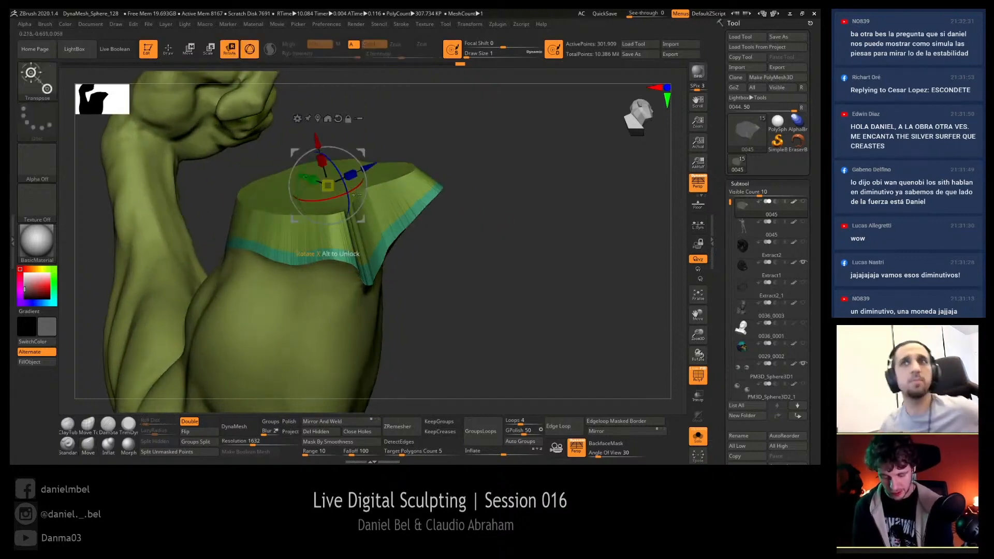
ctrl+click(402, 207)
key(q)
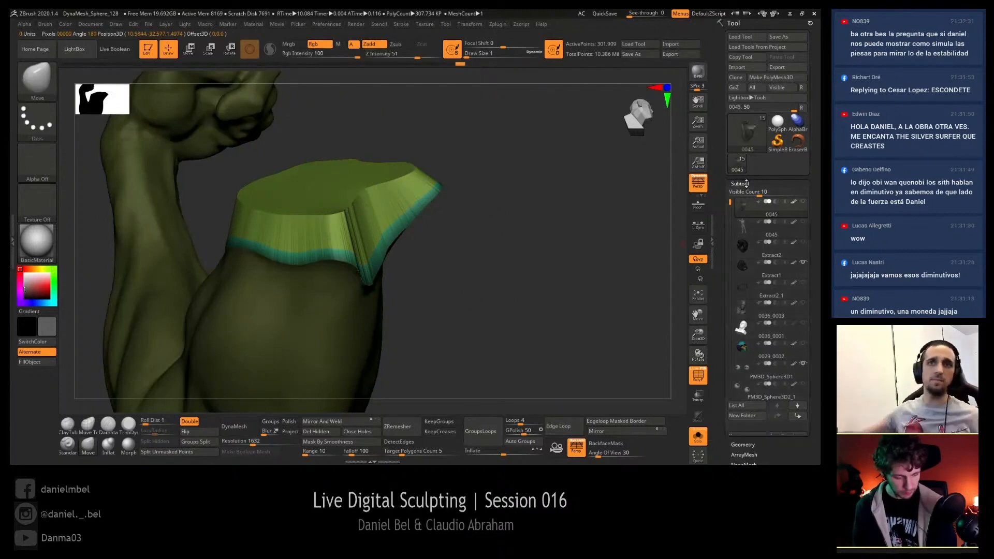
- Smooth the unmasked cap and wall into a rounded plug with repeated Polish By Features, using its open-circle mode
click(739, 184)
click(746, 274)
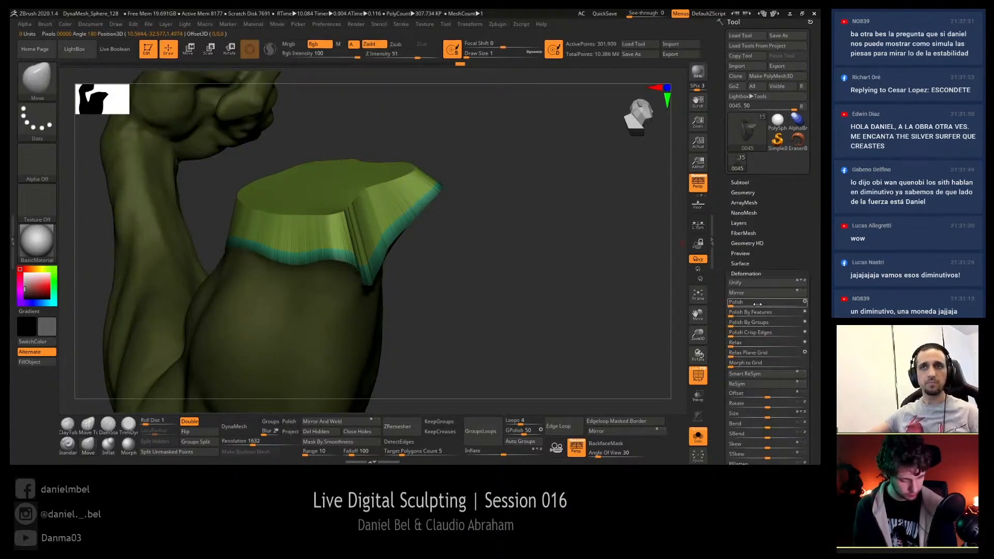
click(804, 312)
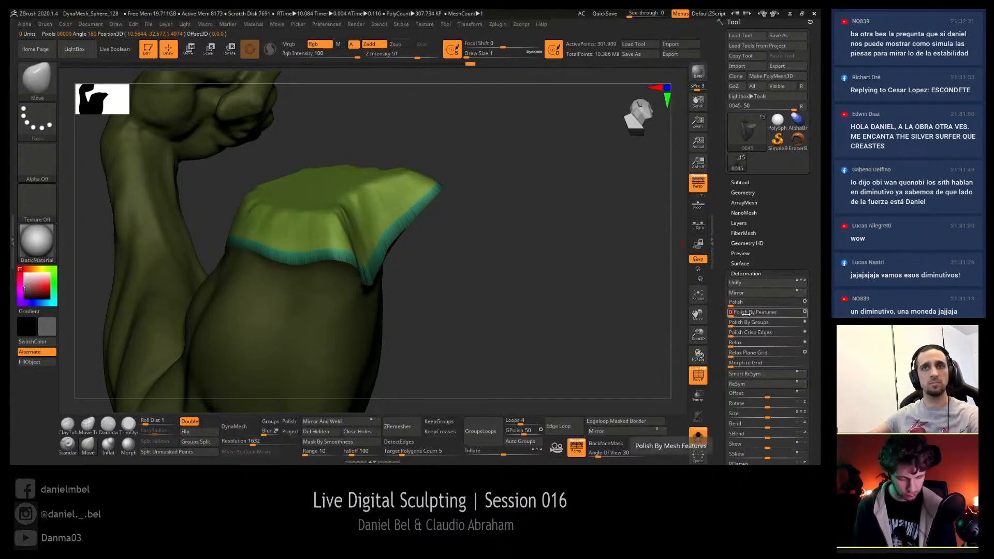
click(746, 314)
click(746, 314)
click(745, 313)
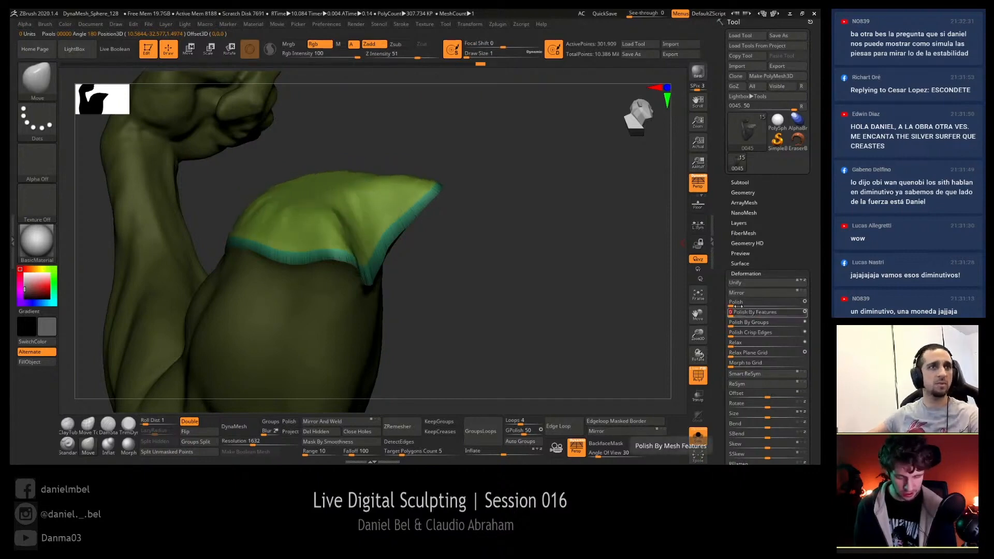
drag(549, 220, 512, 249)
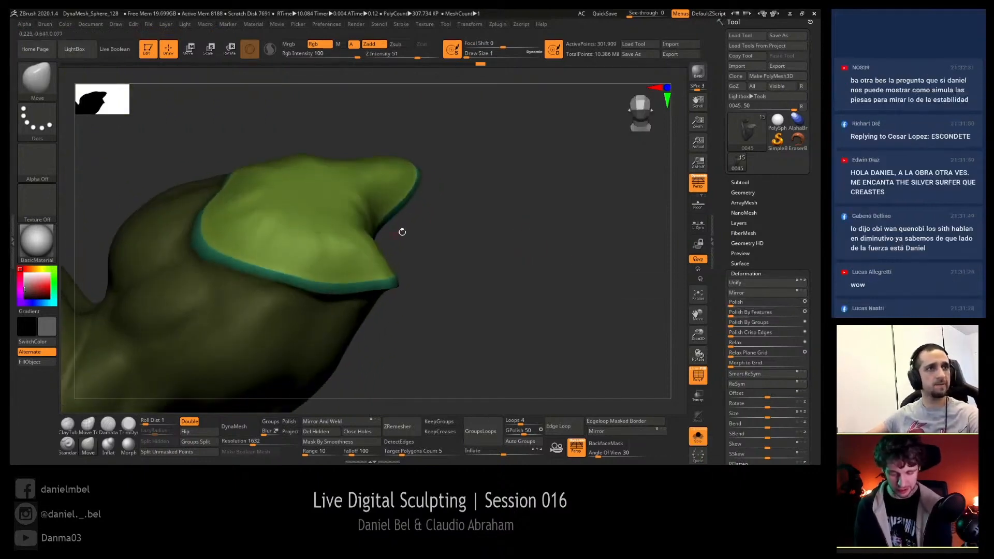
drag(402, 232, 486, 289)
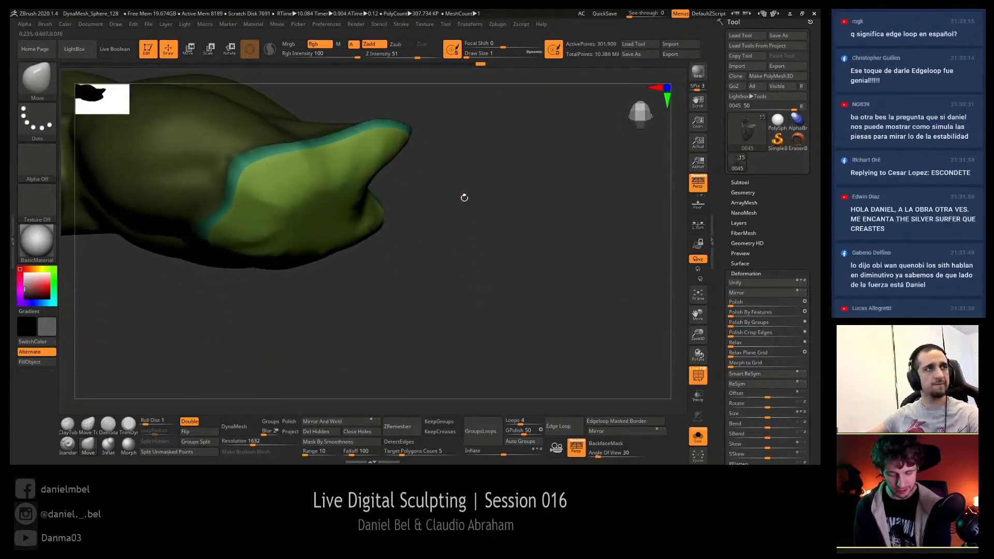
- Select the Move brush at draw size 11 and display the plug with its polygroup colours and wireframe
mouse_move(464, 197)
mouse_down()
mouse_move(458, 212)
mouse_move(492, 211)
mouse_move(495, 236)
mouse_move(508, 224)
mouse_move(506, 240)
mouse_move(489, 207)
mouse_move(499, 265)
mouse_up()
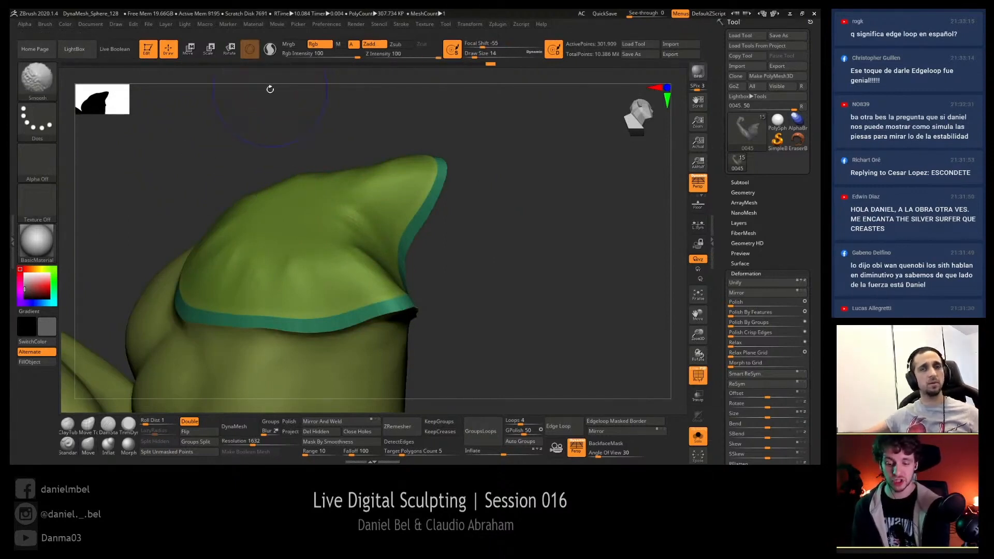
key([)
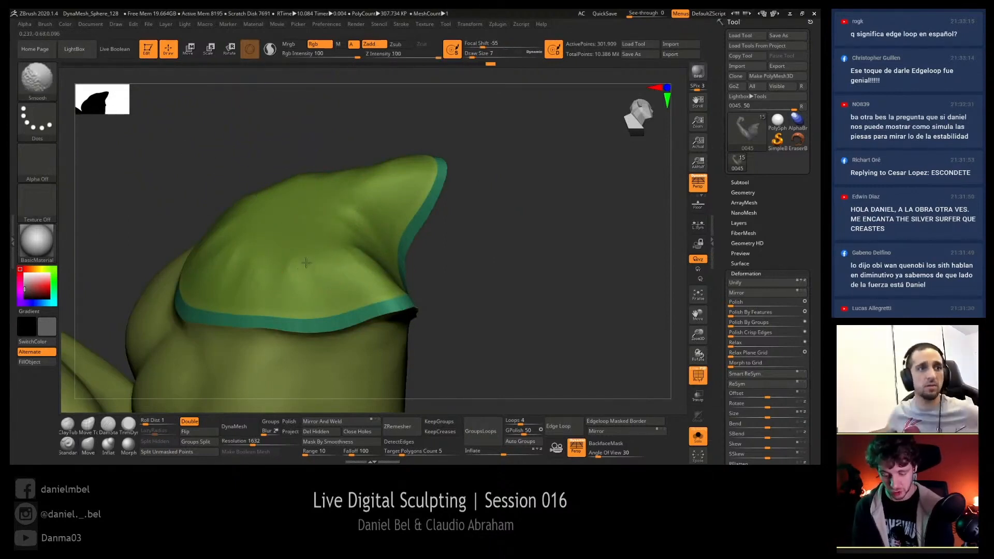
key(])
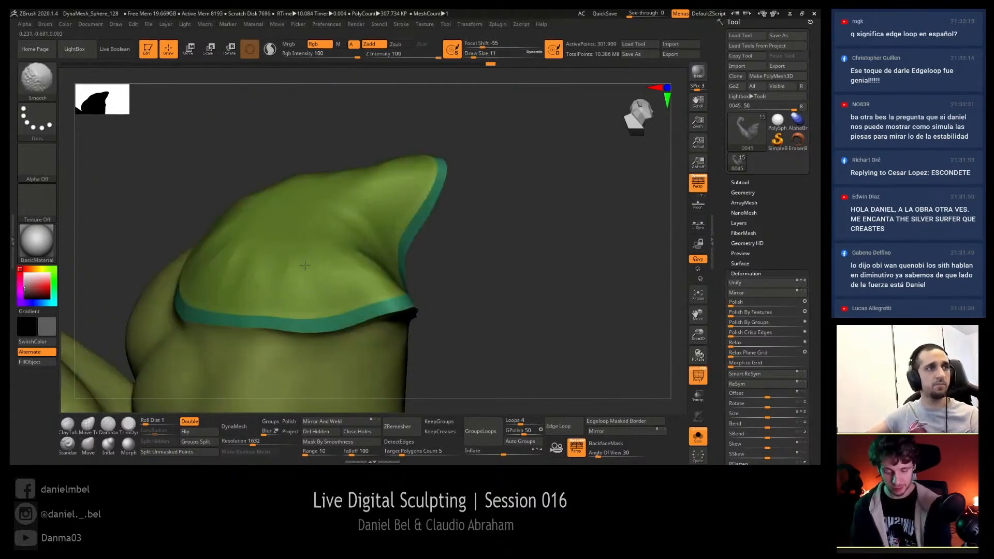
key(shift+f)
key(b)
key(m)
key(v)
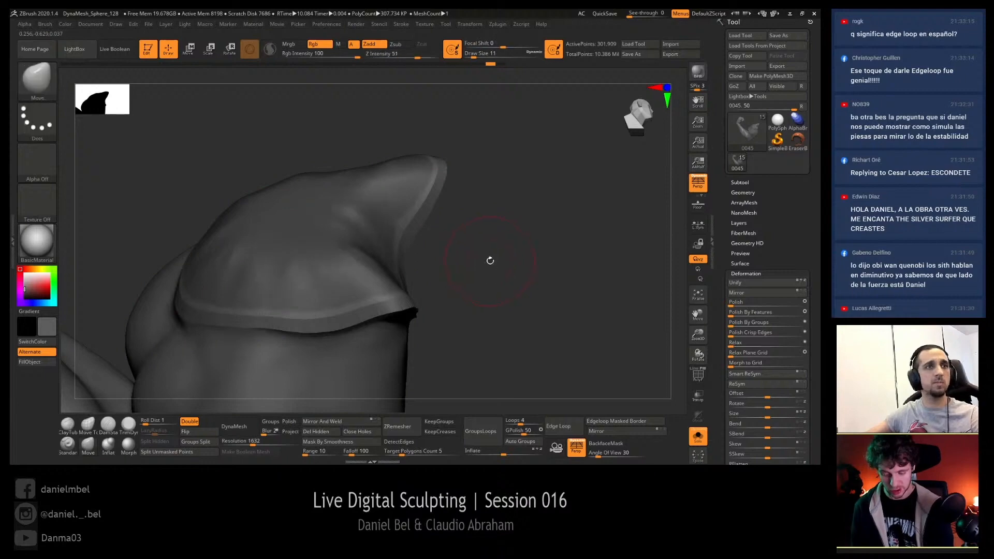
drag(488, 262, 508, 290)
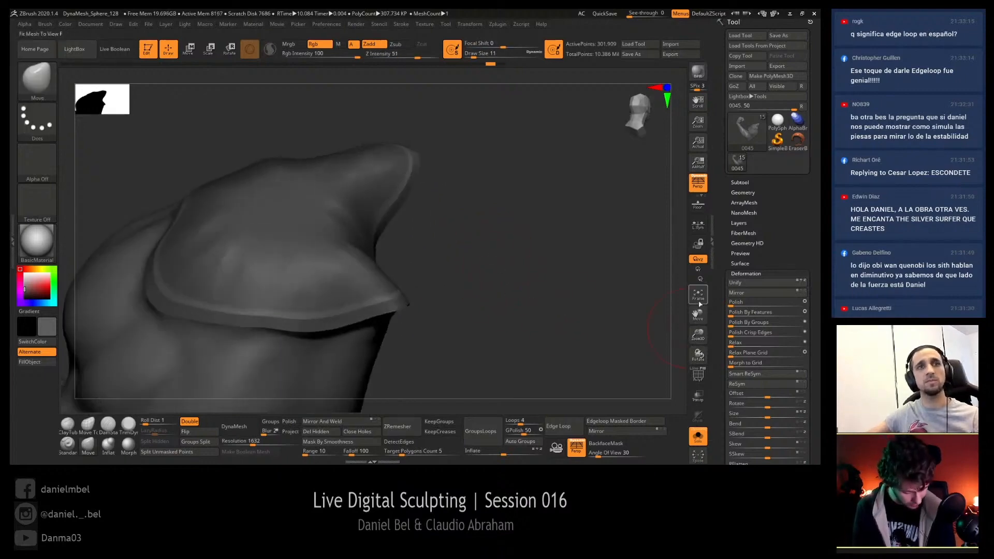
click(695, 371)
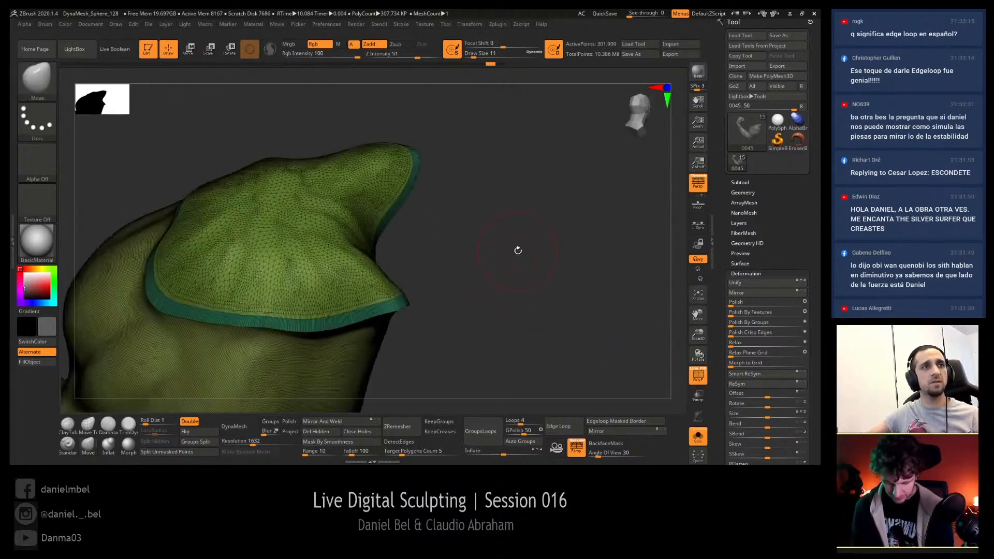
drag(518, 268, 285, 255)
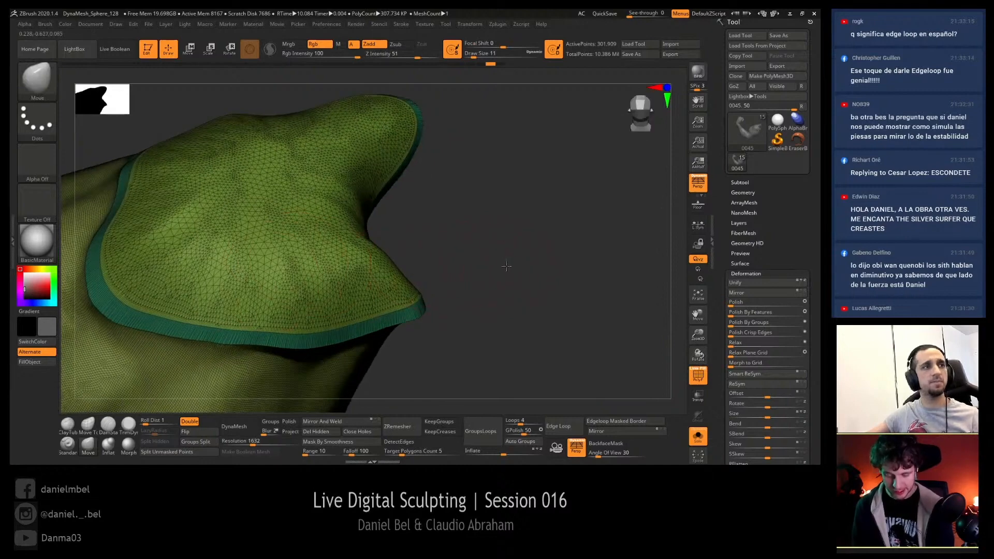
drag(506, 266, 499, 266)
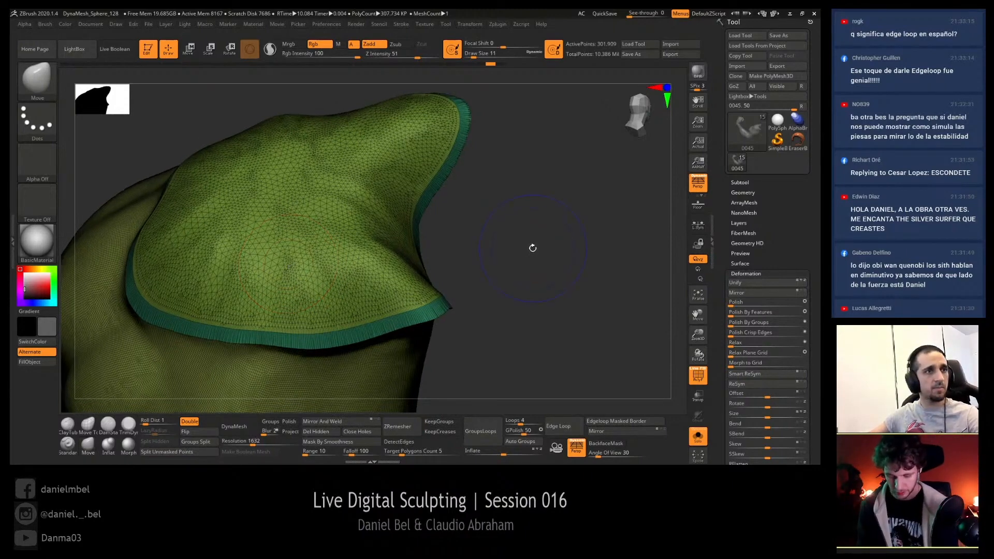
- Smooth the front face of the plug across its lower middle area, checking it with the polyframe off and on
key(shift+f)
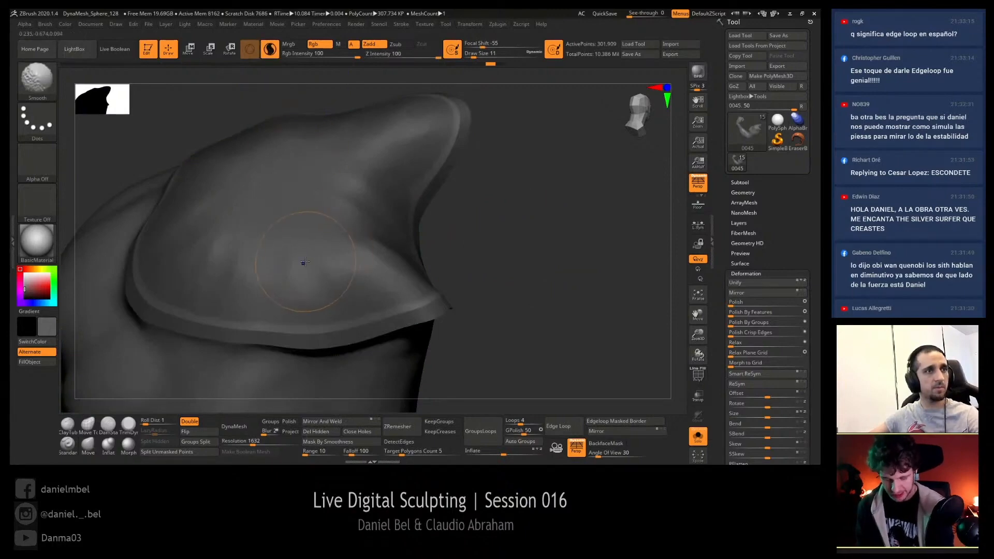
key(shift+f)
mouse_move(292, 266)
shift+mouse_down()
mouse_move(307, 272)
mouse_move(352, 250)
shift+mouse_up()
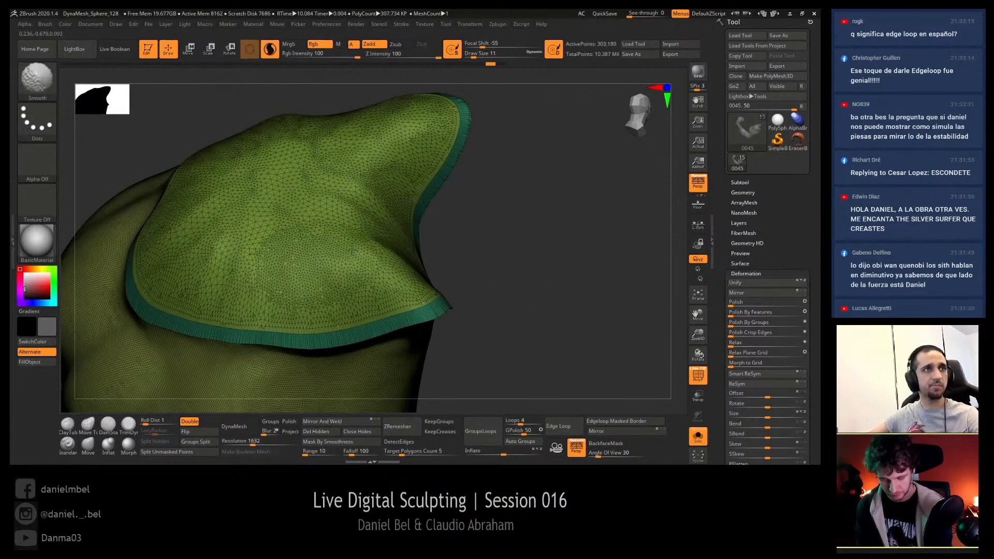
mouse_move(266, 268)
shift+mouse_down()
mouse_move(207, 284)
mouse_move(212, 296)
shift+mouse_up()
key(shift+f)
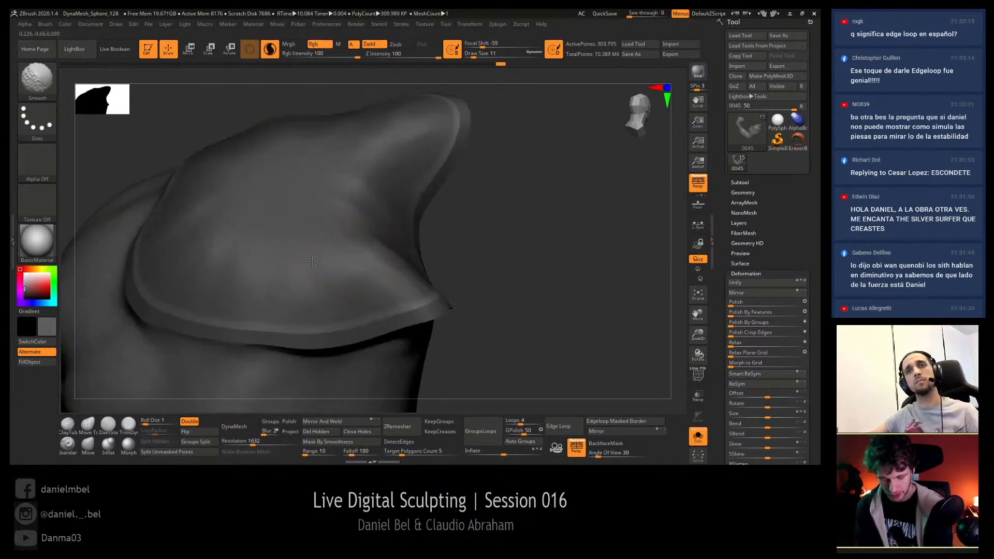
- Try smoothing the border loop along the plug's lower edge, and undo that stroke
mouse_move(453, 231)
mouse_down()
mouse_move(524, 249)
mouse_move(458, 238)
mouse_up()
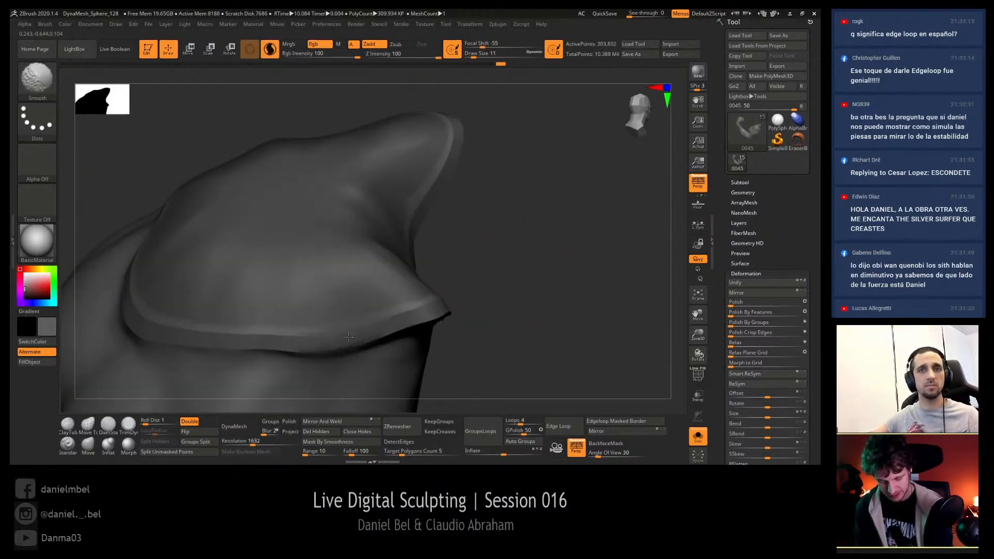
shift+drag(349, 337, 363, 346)
drag(505, 324, 507, 274)
key(shift+f)
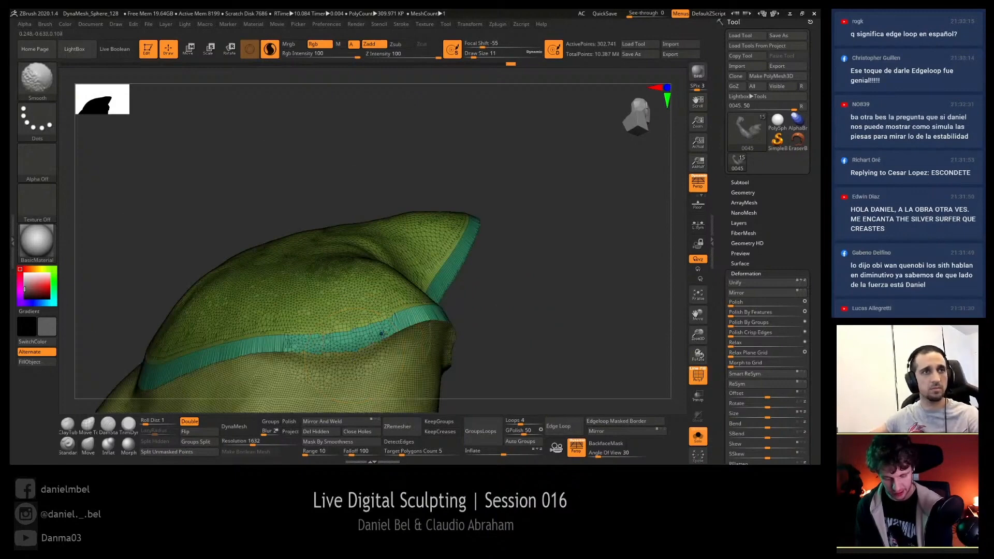
key(ctrl+z)
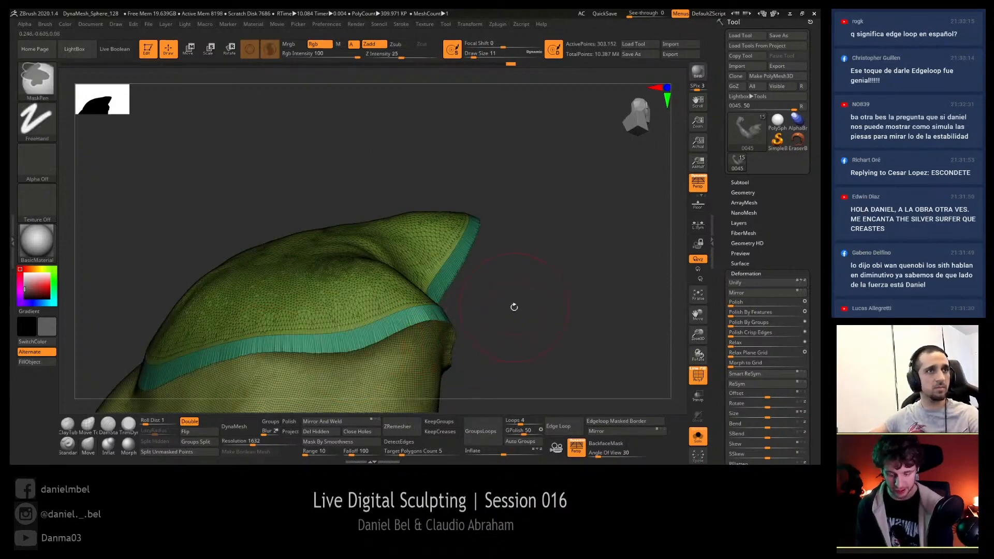
- Mask the arm by its polygroup, leaving the plug and its border loop unmasked
drag(541, 287, 484, 340)
key(r)
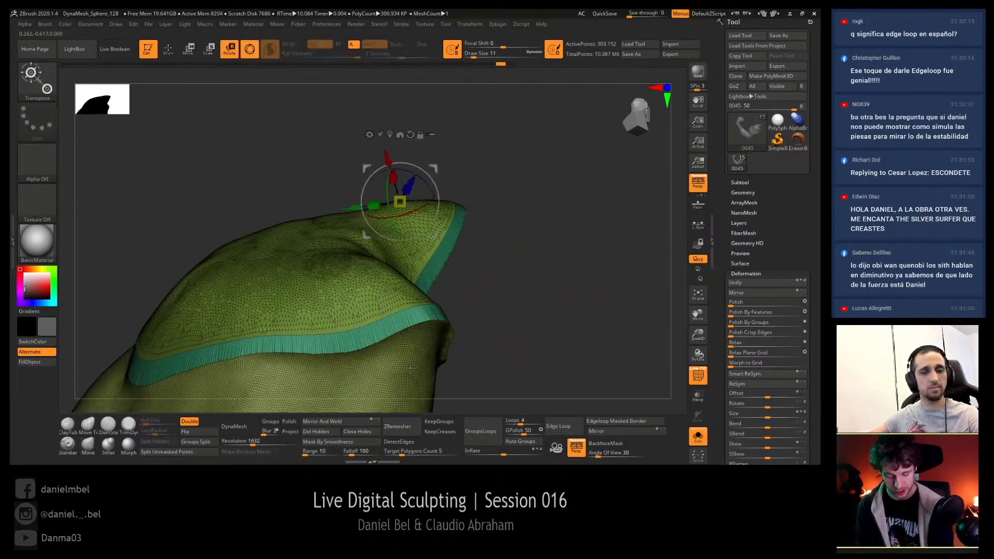
ctrl+click(409, 362)
key(q)
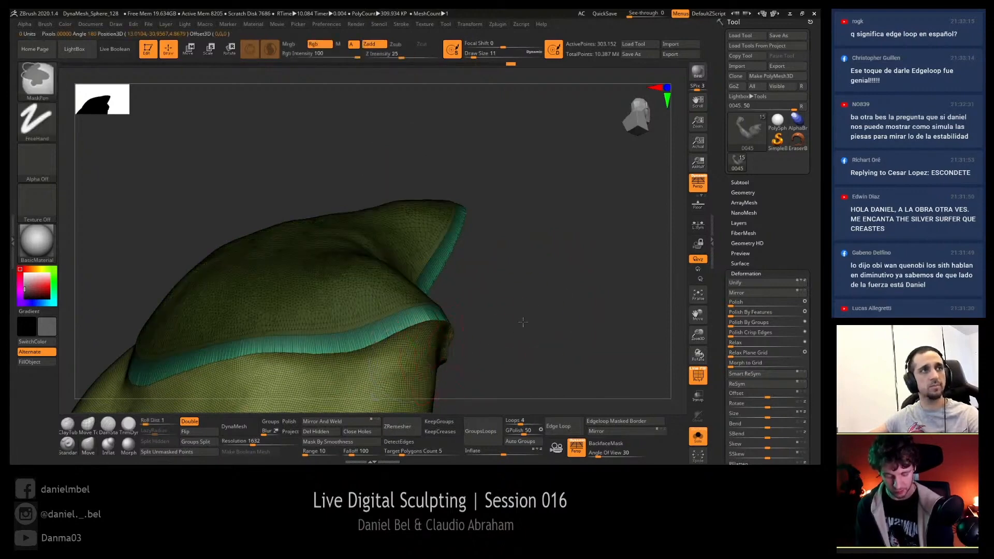
ctrl+click(534, 330)
- Try smoothing along the plug's border loop with the arm protected by the mask, and undo the last strokes
shift+drag(321, 333, 358, 331)
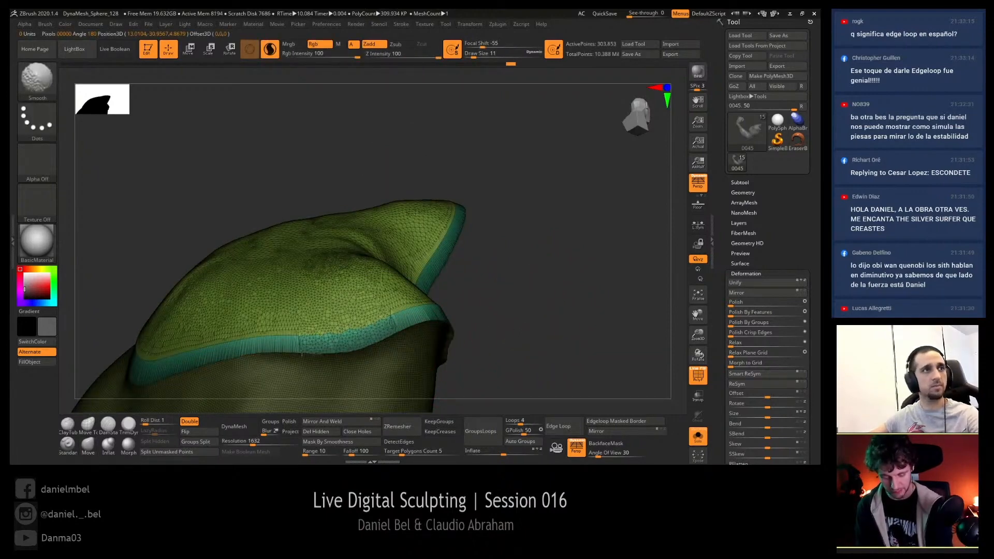
shift+drag(301, 353, 243, 337)
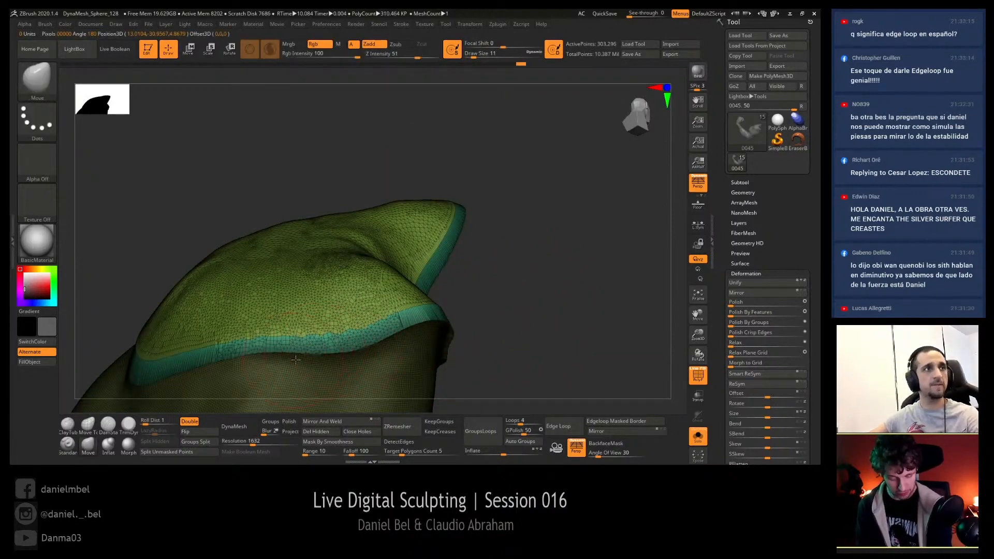
mouse_move(514, 329)
mouse_down()
mouse_move(517, 297)
mouse_move(519, 345)
mouse_up()
key(ctrl+z)
- Smooth the plug's lower front edge just above the border loop with a smaller brush at draw size 7
drag(506, 275, 438, 286)
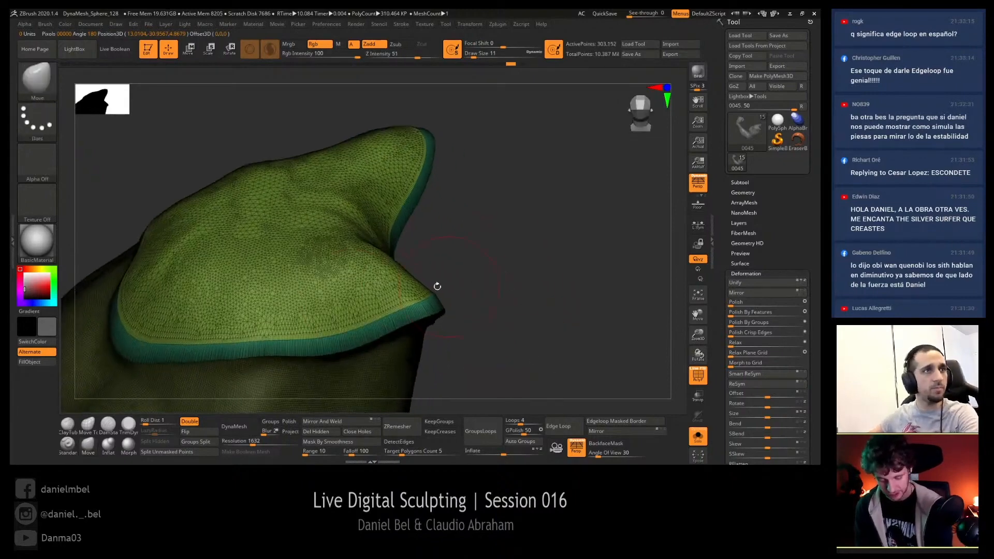
key(shift)
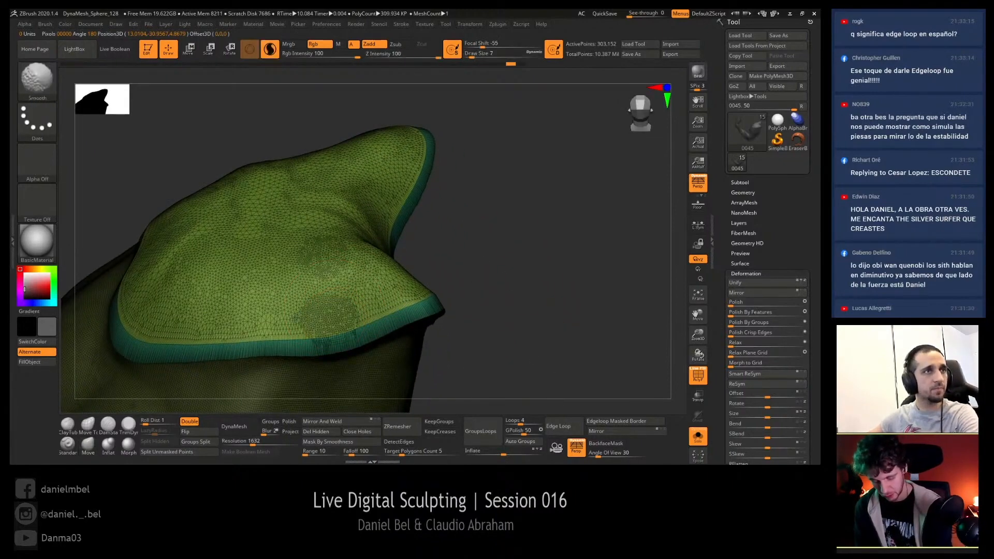
shift+drag(295, 318, 360, 302)
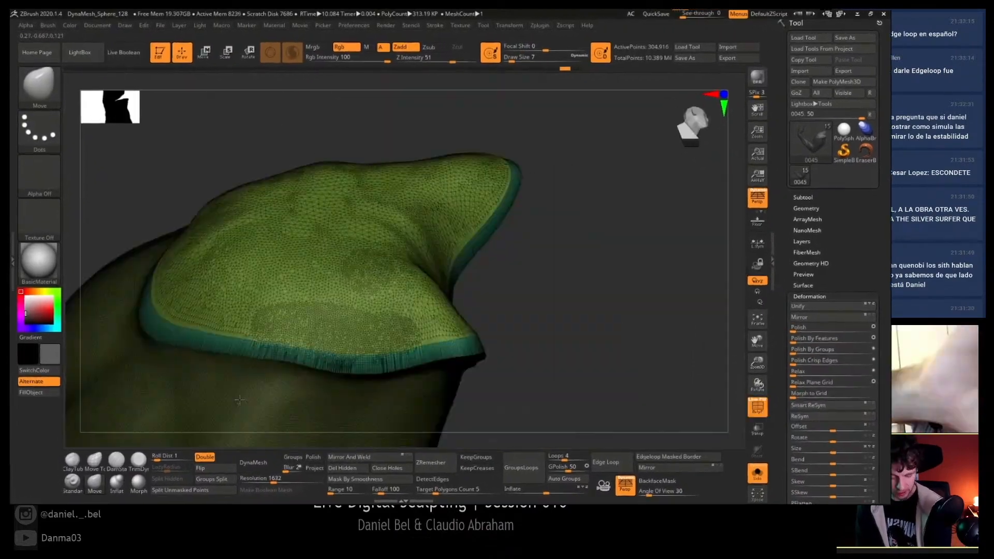
key(shift+f)
key(shift+f)
key(shift+f)
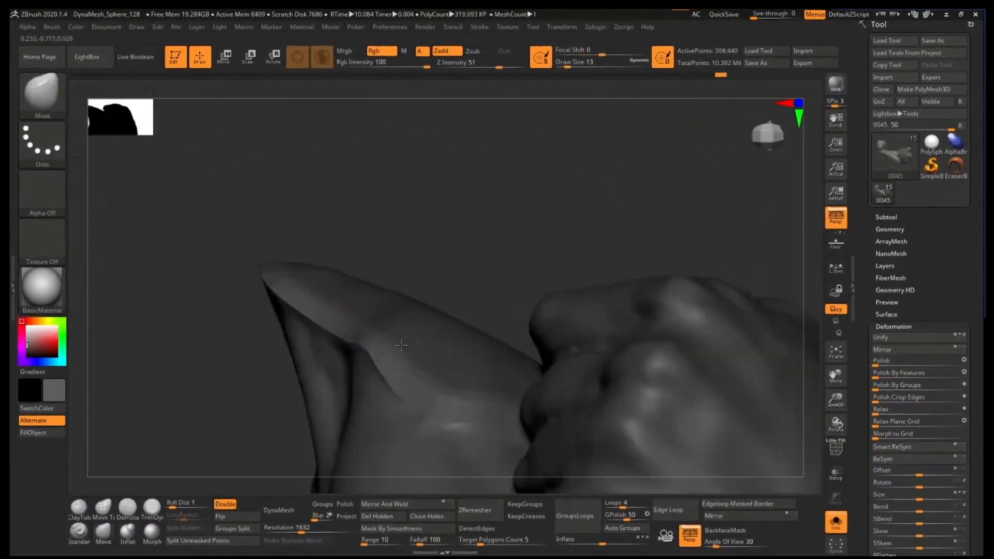
- Continue refining the plug around its pointed ends and far side, keeping the arm masked
key(shift+f)
key(shift+f)
drag(395, 443, 385, 414)
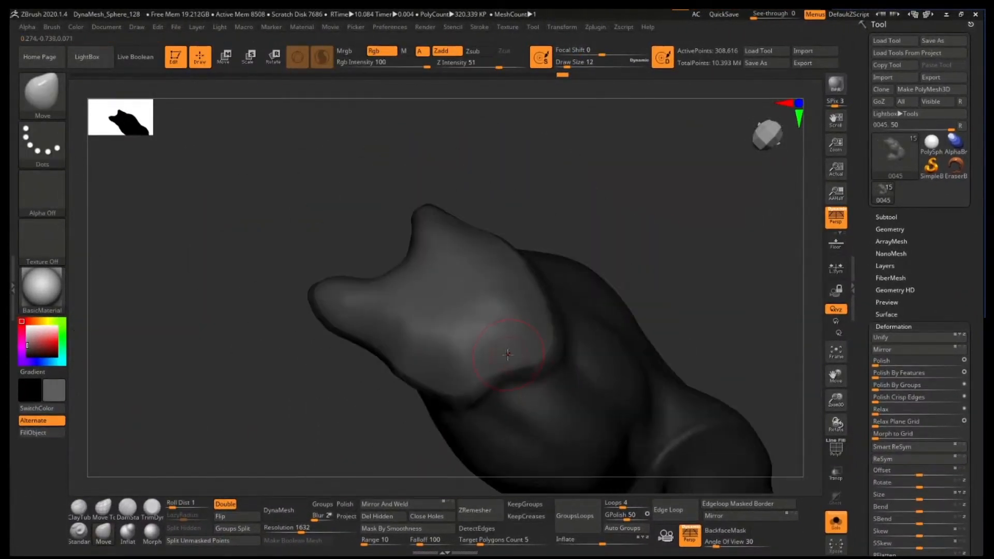
key(shift+f)
key(shift+f)
drag(580, 357, 560, 270)
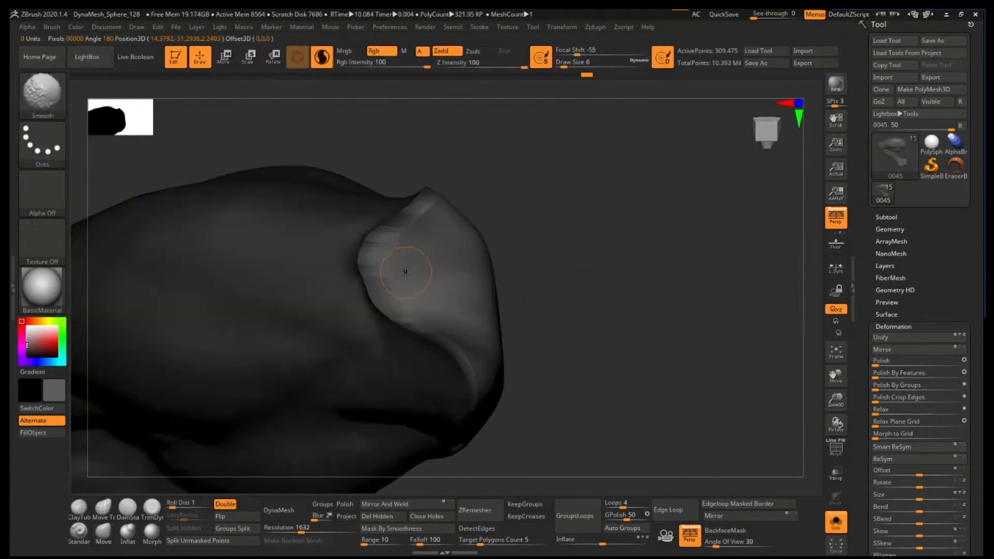
- Smooth the plug's rim and border loop where they meet the arm on the remaining sides
key(shift+f)
key(shift+f)
drag(666, 262, 601, 308)
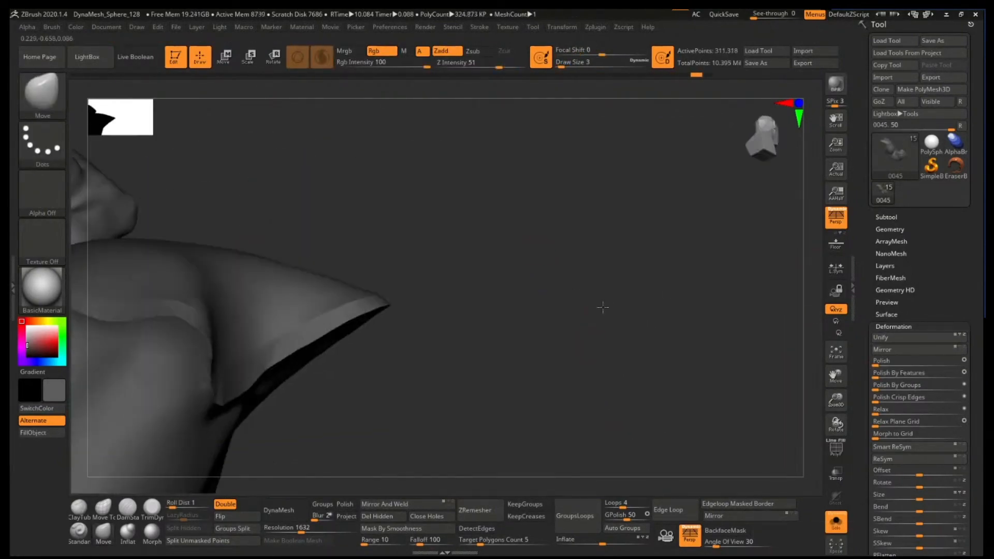
key(shift+f)
drag(340, 211, 147, 362)
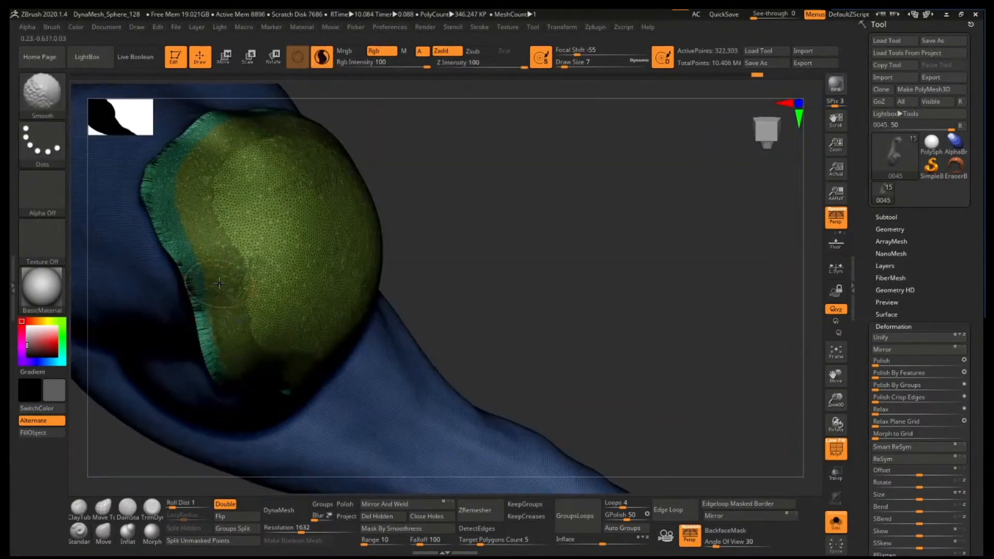
shift+drag(200, 295, 206, 343)
- Combine the plug and its border loop into a single polygroup and clear the mask
drag(565, 290, 639, 333)
key(shift+f)
drag(310, 332, 371, 386)
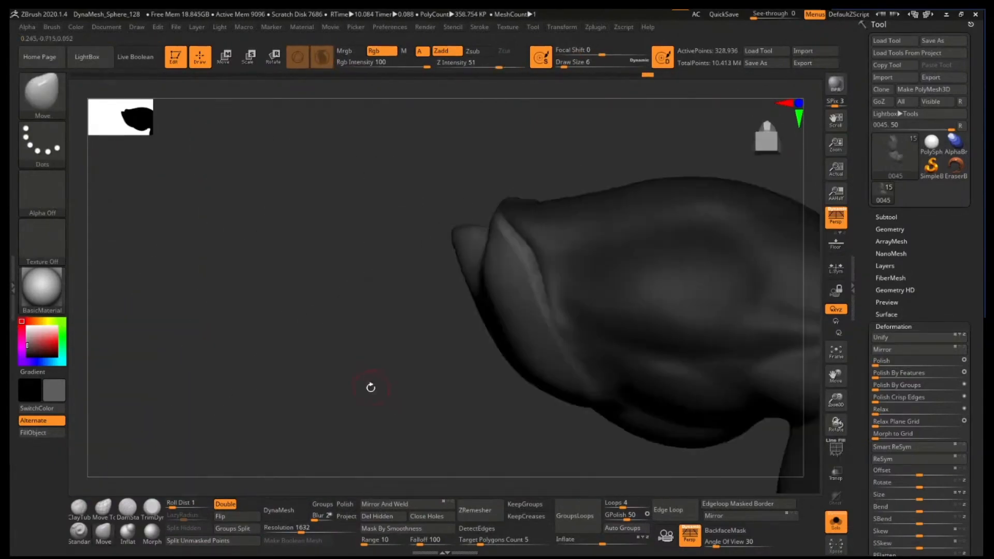
key(shift+f)
key(shift+f)
key(shift+f)
key(w)
key(q)
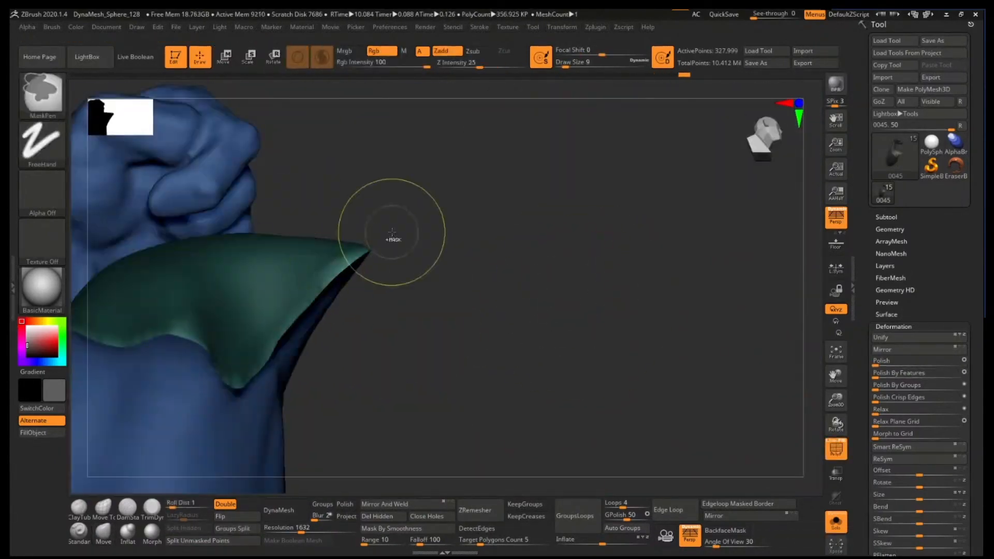
drag(393, 237, 426, 216)
key(shift+f)
mouse_move(518, 310)
mouse_down()
mouse_move(455, 356)
mouse_move(541, 278)
mouse_up()
key(shift+f)
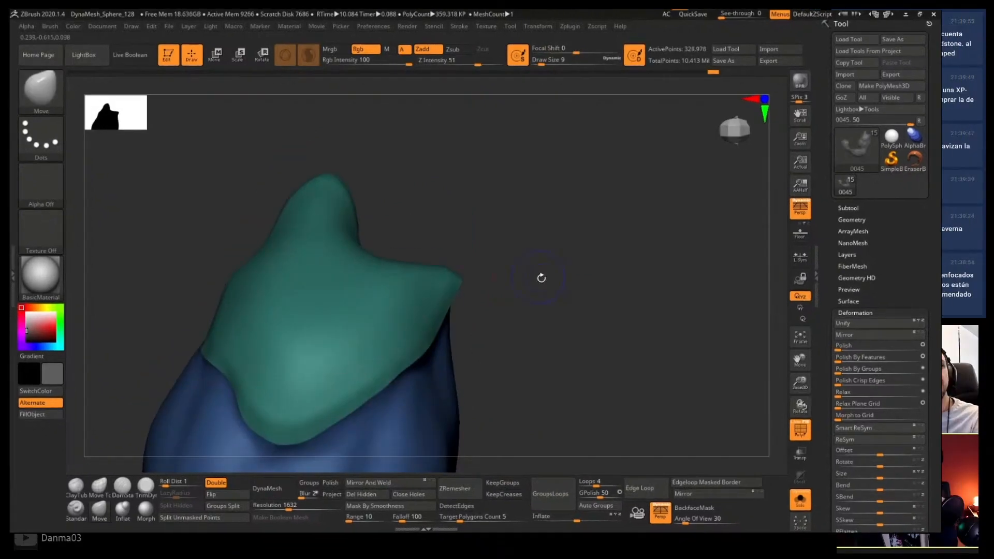
- Turn off Solo mode and make the body subtool visible together with the arm
key(shift+f)
click(886, 217)
click(835, 521)
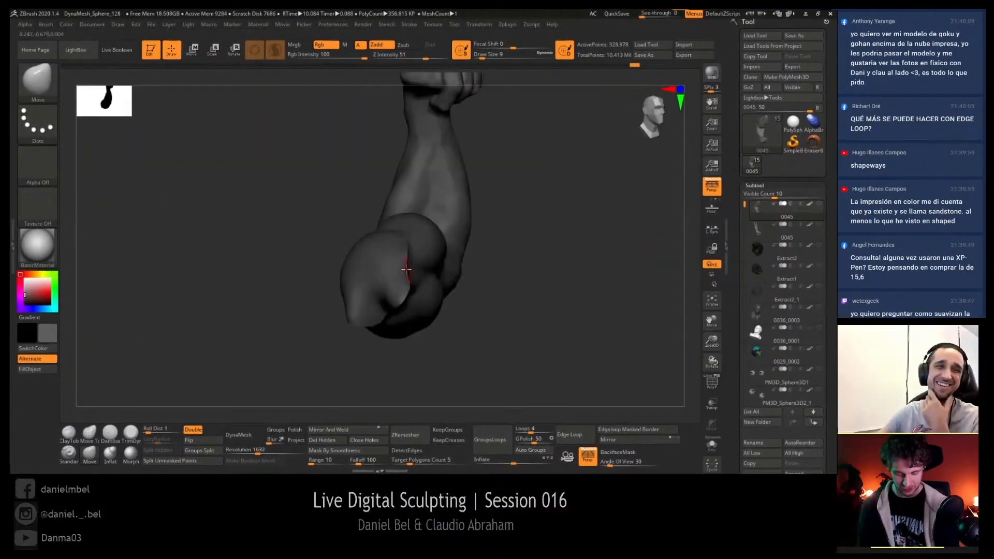
key(shift+f)
drag(507, 321, 518, 290)
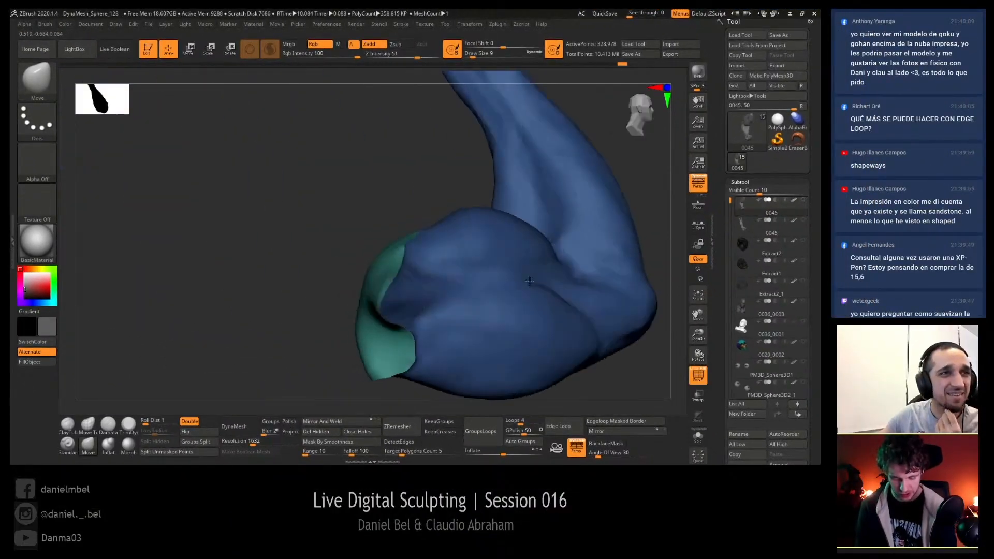
drag(332, 238, 310, 310)
mouse_move(394, 278)
mouse_down()
mouse_move(311, 233)
mouse_move(305, 220)
mouse_move(290, 269)
mouse_move(298, 259)
mouse_move(282, 228)
mouse_move(311, 269)
mouse_move(279, 227)
mouse_move(324, 248)
mouse_move(303, 248)
mouse_move(424, 265)
mouse_move(475, 246)
mouse_move(499, 251)
mouse_move(464, 281)
mouse_move(433, 266)
mouse_up()
key(shift+f)
drag(296, 320, 641, 275)
click(803, 221)
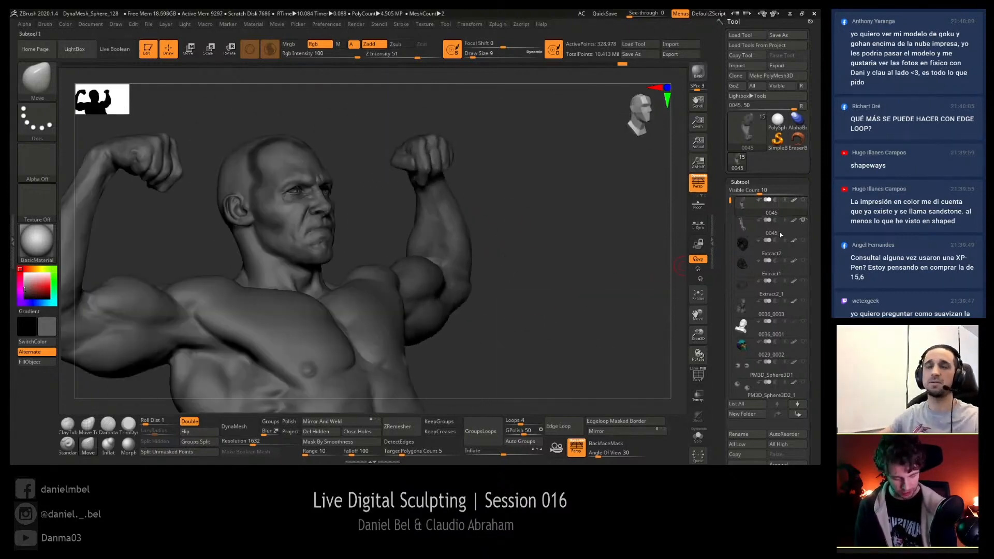
- Examine the seam between the arm and the body at the shoulder, up close and on the whole figure
drag(569, 386, 552, 320)
alt+drag(555, 362, 522, 406)
ctrl+right_drag(321, 298, 312, 297)
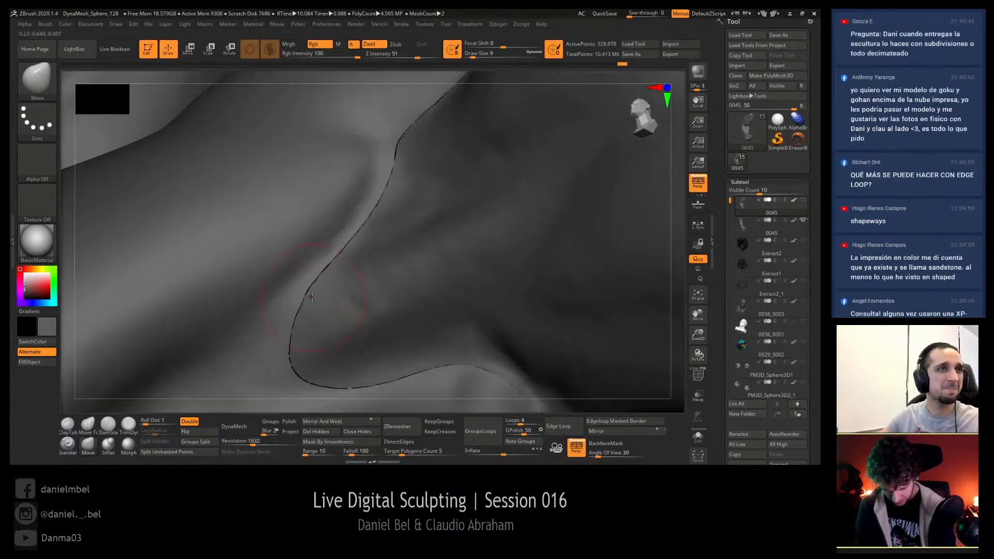
ctrl+right_drag(316, 351, 316, 389)
mouse_move(329, 307)
right_down()
mouse_move(312, 306)
mouse_move(324, 301)
mouse_move(316, 288)
right_up()
ctrl+right_drag(407, 171, 413, 128)
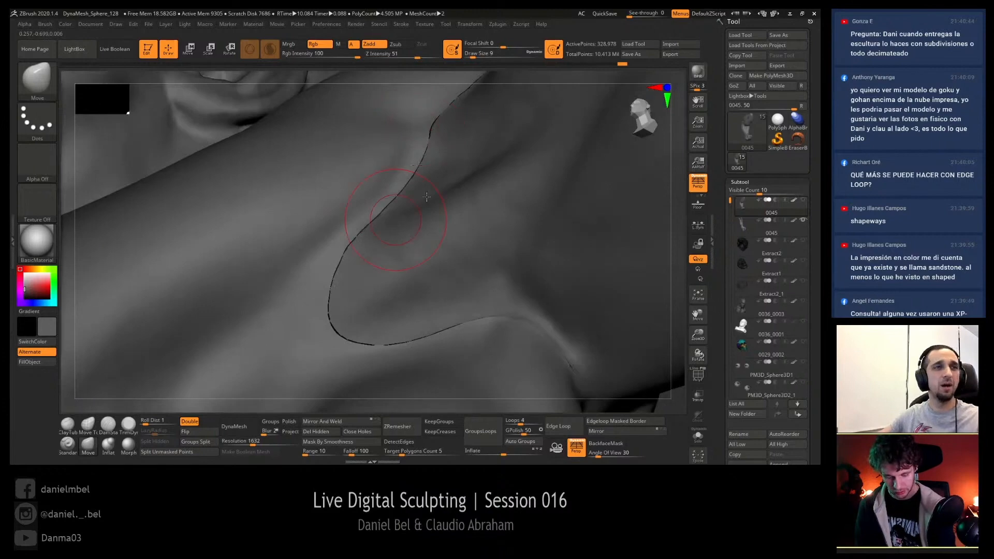
mouse_move(427, 197)
right_down()
mouse_move(449, 217)
mouse_move(415, 279)
mouse_move(442, 242)
mouse_move(488, 254)
mouse_move(481, 316)
mouse_move(579, 268)
mouse_move(587, 375)
mouse_move(533, 266)
mouse_move(529, 235)
right_up()
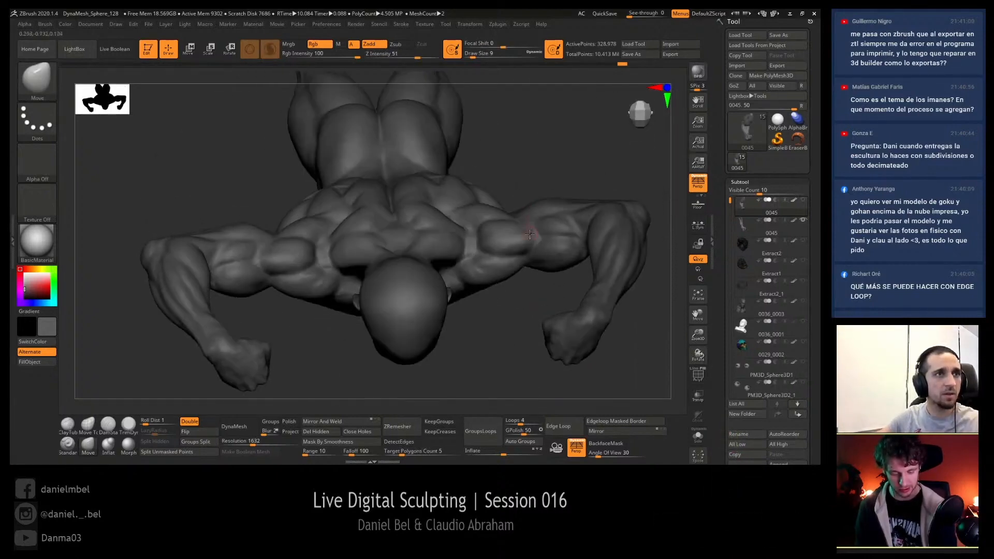
- Isolate the body subtool in Solo mode and close the open hole at its cut shoulder
right_drag(516, 335, 411, 232)
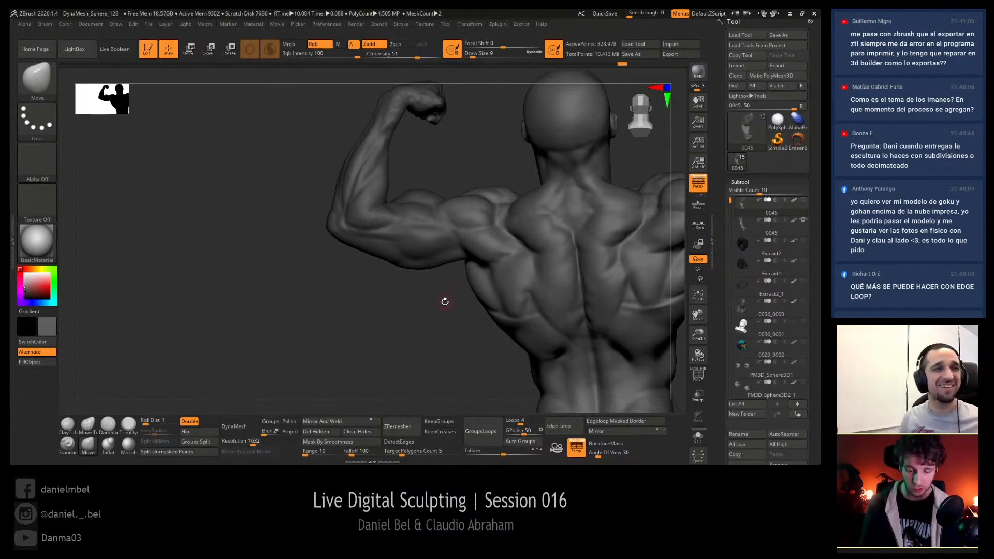
drag(397, 321, 426, 202)
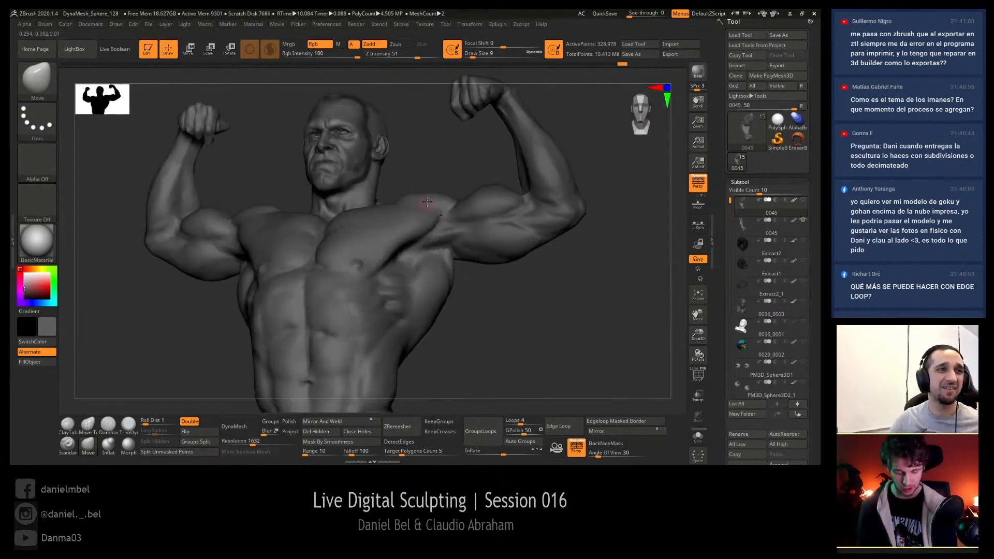
alt+click(424, 202)
click(698, 436)
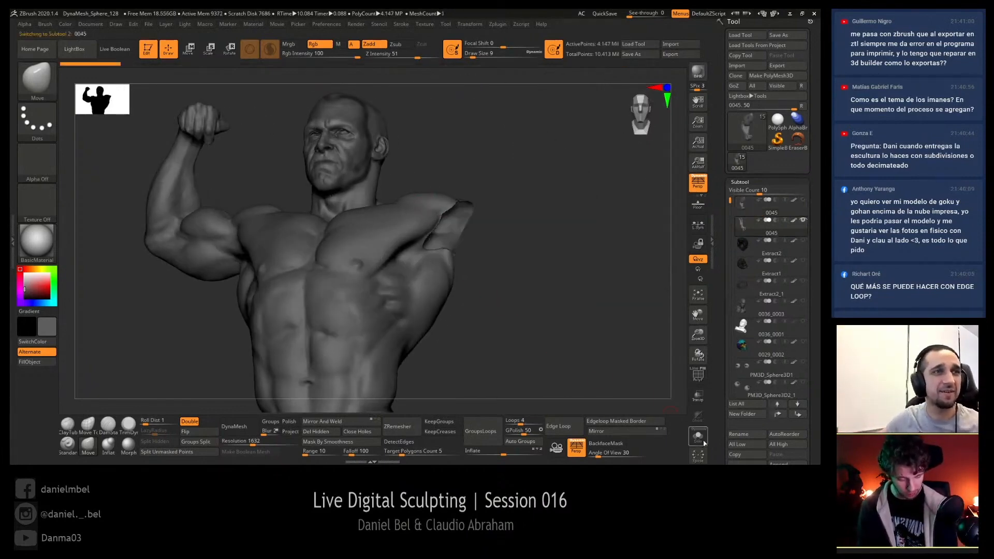
drag(555, 280, 533, 318)
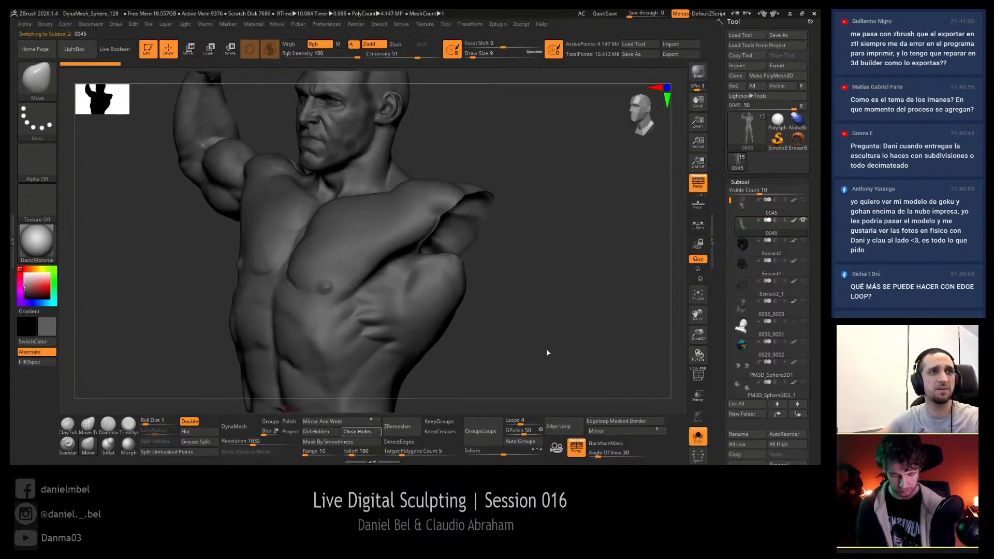
drag(541, 247, 590, 266)
- Turn off Solo mode and display the polygroup colours on the arm and the body at the shoulder
click(700, 443)
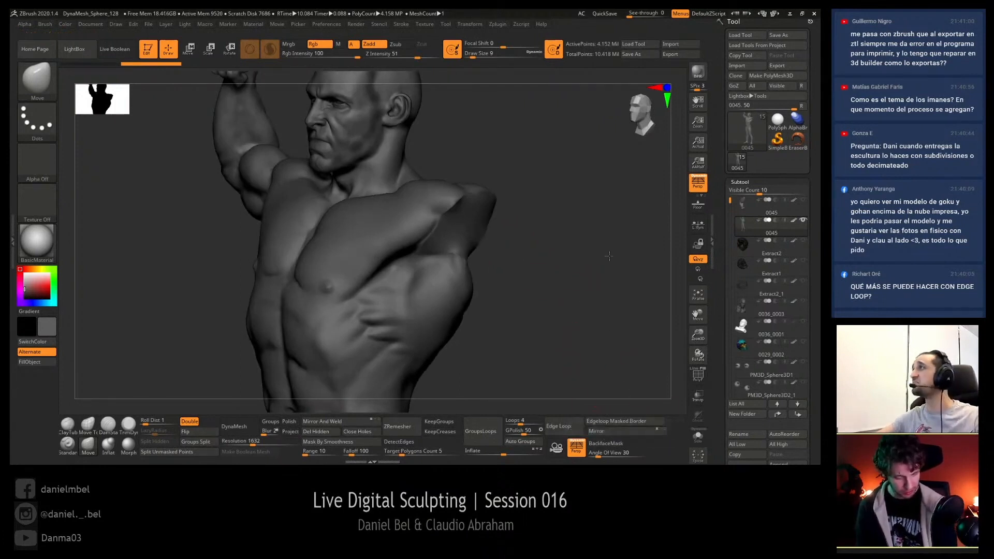
mouse_move(609, 256)
alt+mouse_down()
mouse_move(580, 264)
mouse_move(557, 300)
alt+mouse_up()
click(749, 206)
alt+drag(560, 363, 552, 368)
key(shift+f)
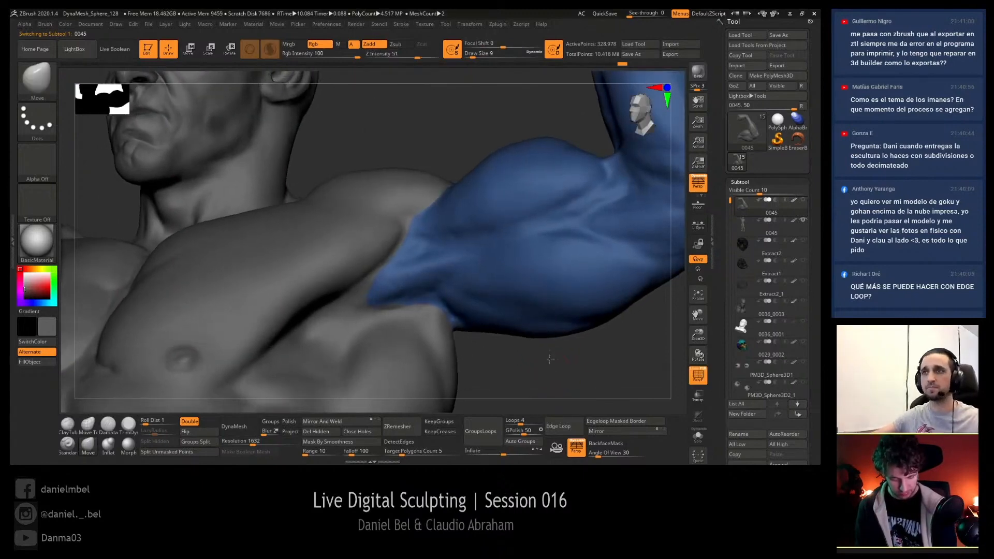
drag(552, 372, 412, 312)
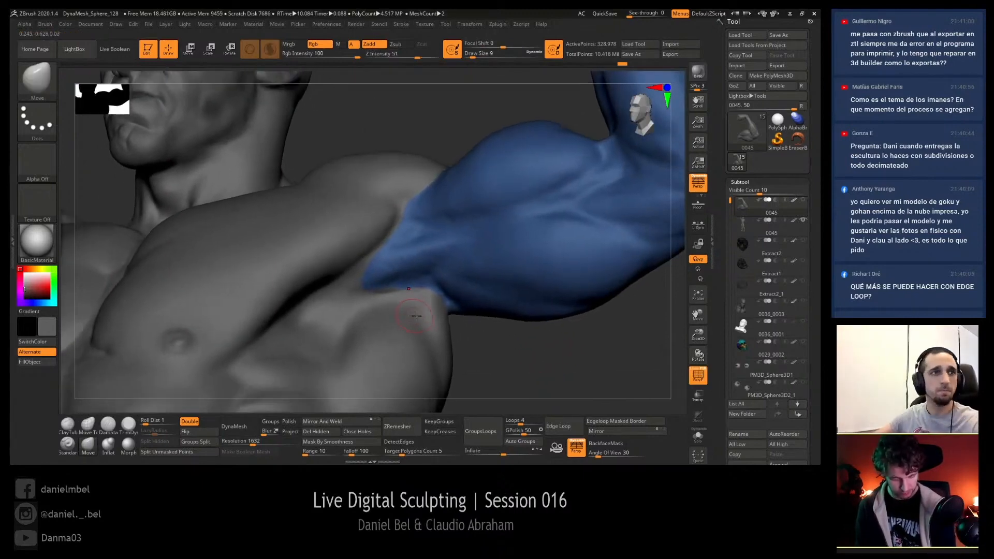
drag(545, 362, 553, 367)
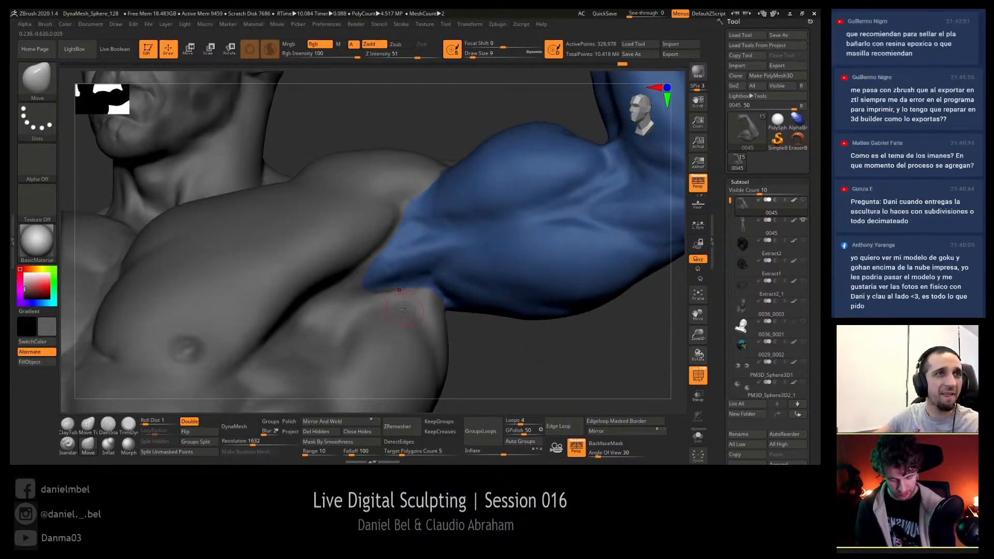
alt+click(405, 309)
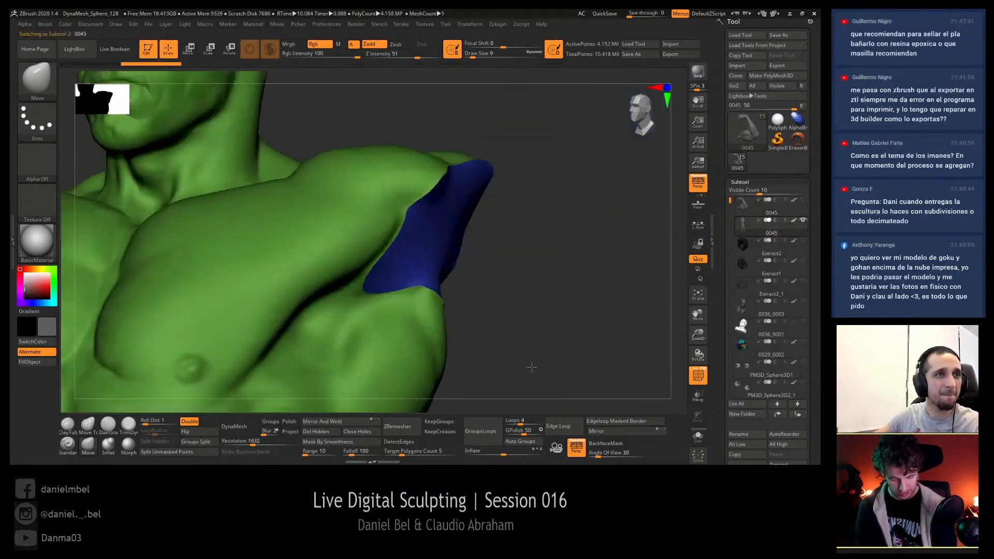
mouse_move(532, 367)
mouse_down()
mouse_move(524, 318)
mouse_move(540, 282)
mouse_up()
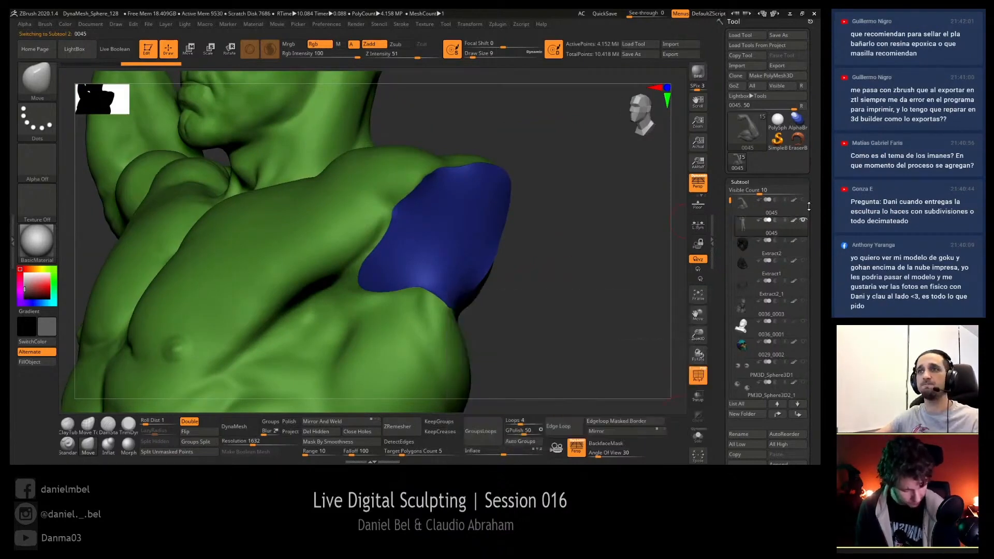
- Keep the arm visible while the body is active and examine the seam at the armpit up close
click(772, 228)
drag(537, 368, 534, 346)
ctrl+right_drag(388, 327, 386, 339)
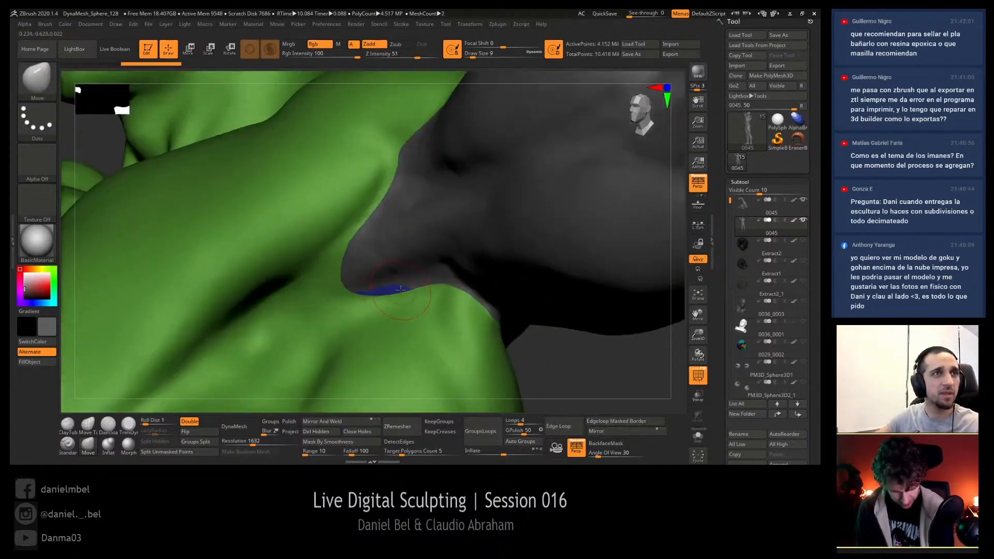
right_drag(384, 291, 388, 281)
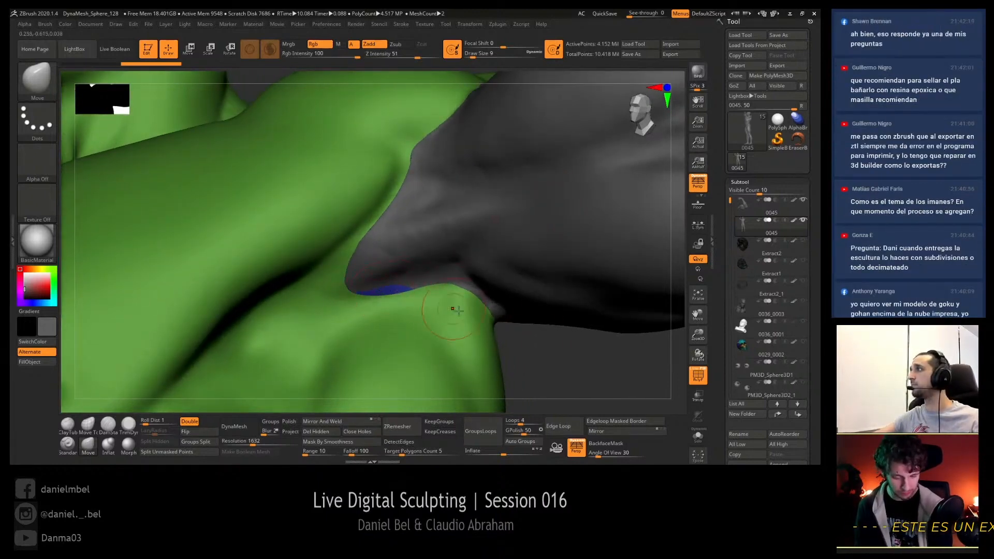
- Solo the body, mask everything except the shoulder cap, and move the gizmo to the unmasked mesh center
click(698, 436)
right_drag(570, 331, 564, 329)
ctrl+shift+click(470, 249)
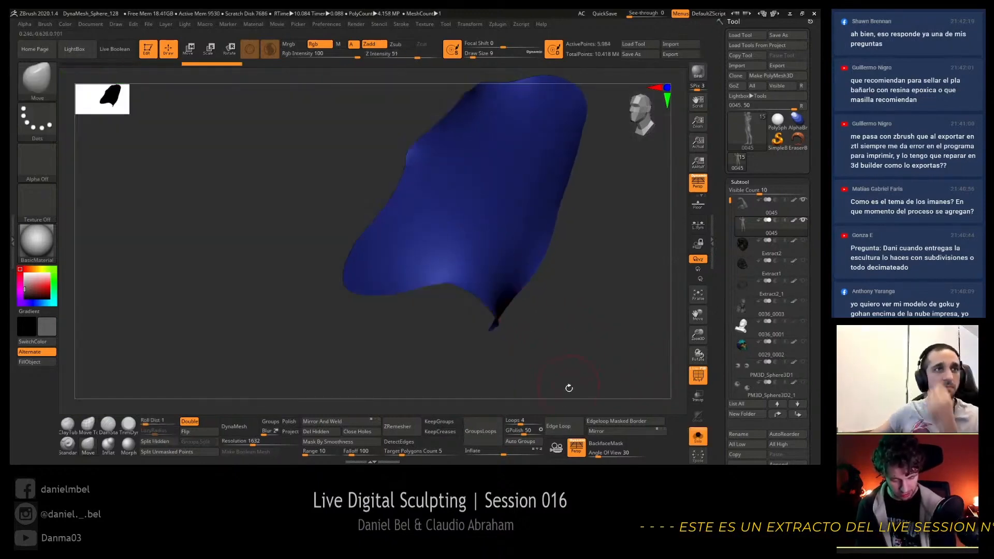
ctrl+shift+click(569, 341)
key(w)
ctrl+click(465, 225)
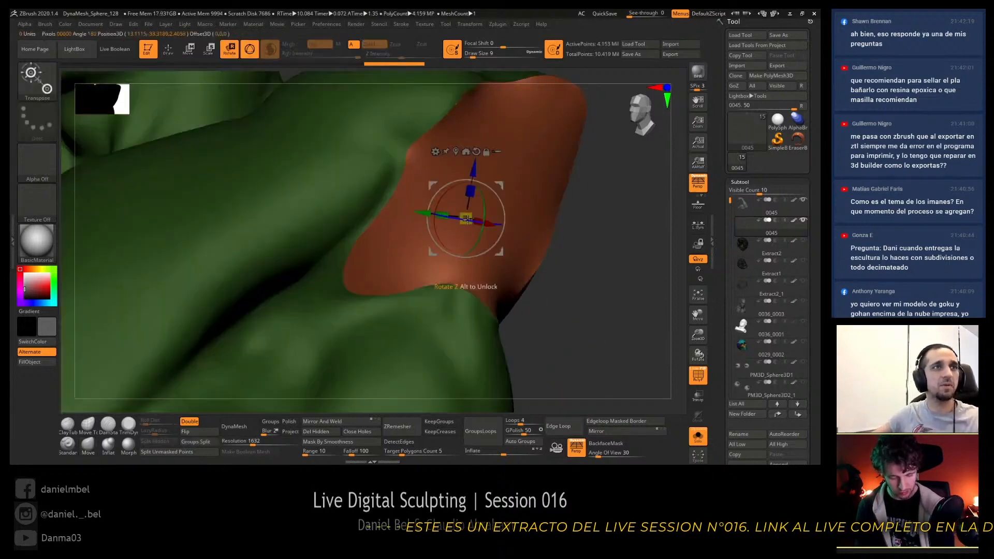
click(465, 152)
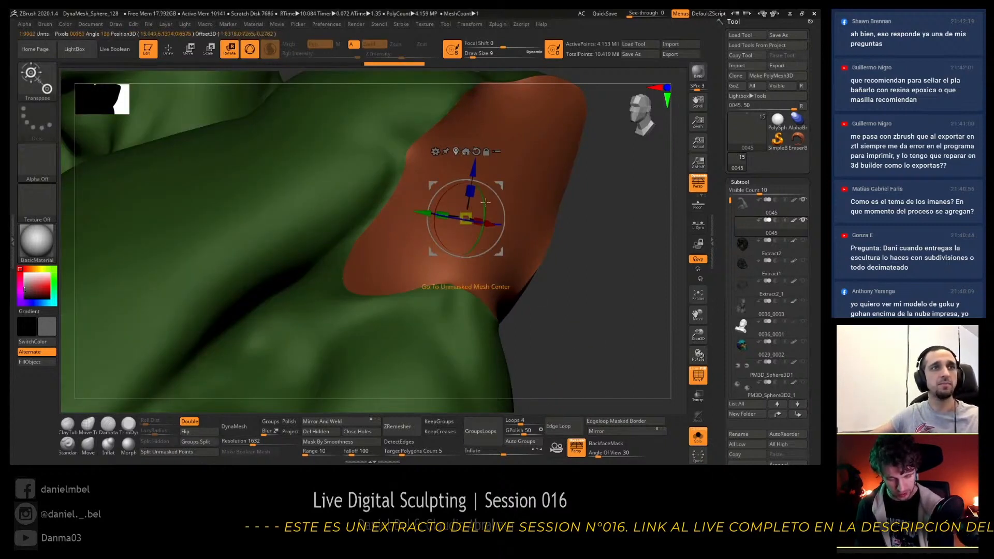
mouse_move(579, 233)
mouse_down()
mouse_move(601, 231)
mouse_move(574, 235)
mouse_up()
key(q)
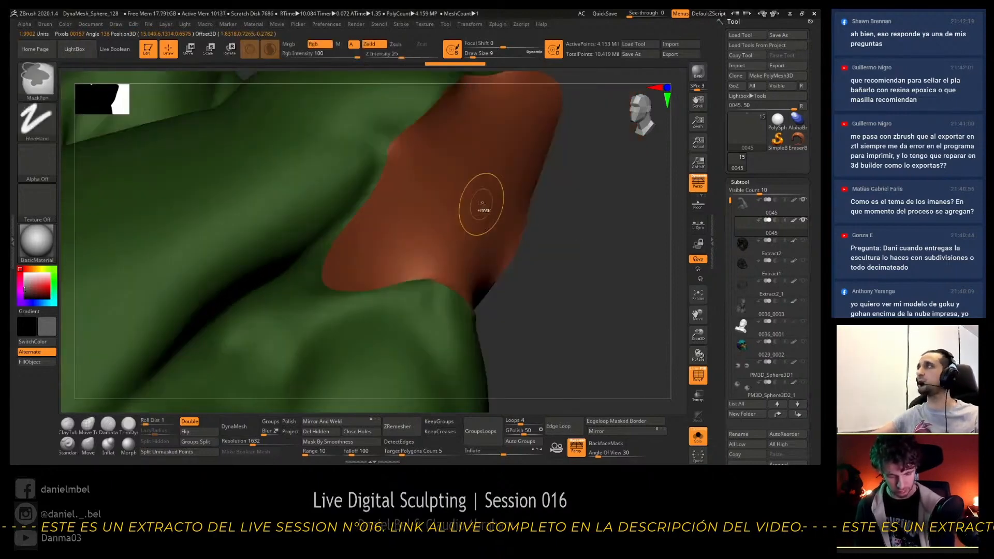
- Regroup the isolated shoulder cap as one new polygroup, show the whole body, and mask everything except the cap
key(ctrl+shift+a)
ctrl+shift+click(480, 224)
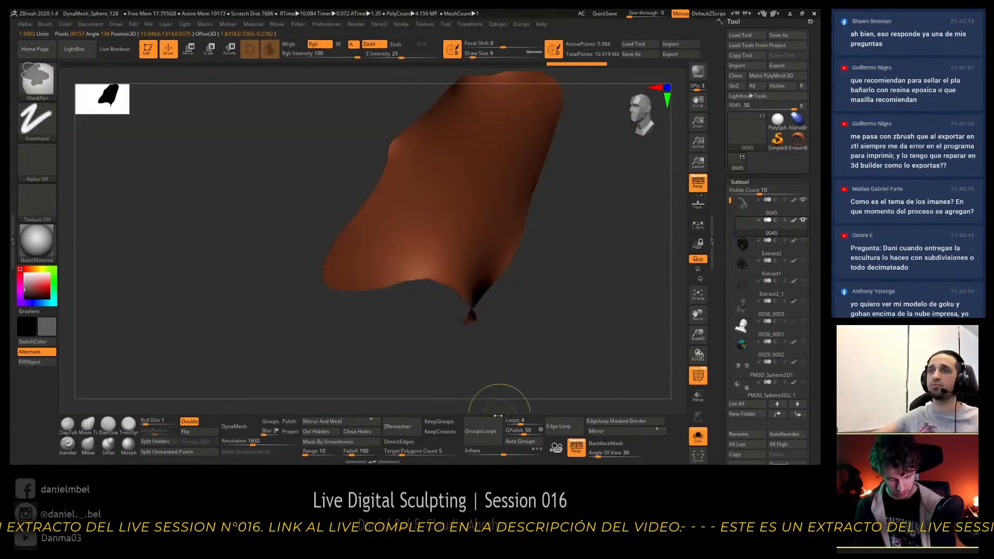
key(ctrl+w)
ctrl+shift+click(559, 215)
key(r)
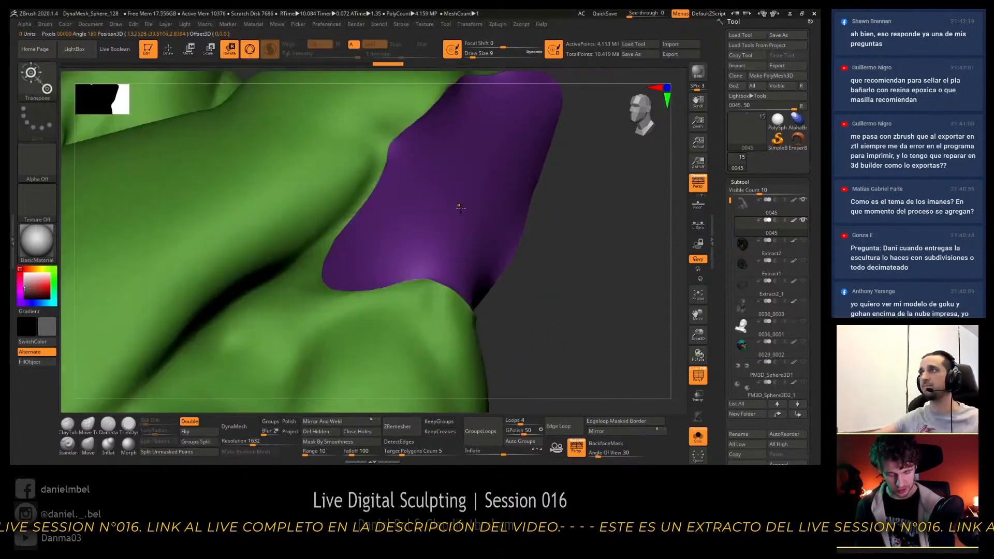
ctrl+click(459, 207)
click(449, 139)
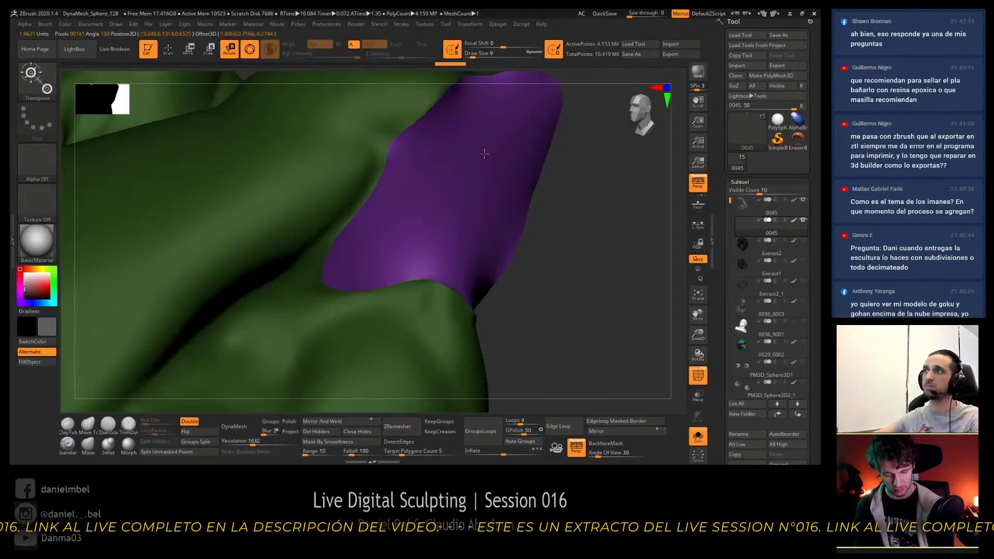
- Place the transform gizmo on the unmasked shoulder cap, working from a view of the whole figure
key(f)
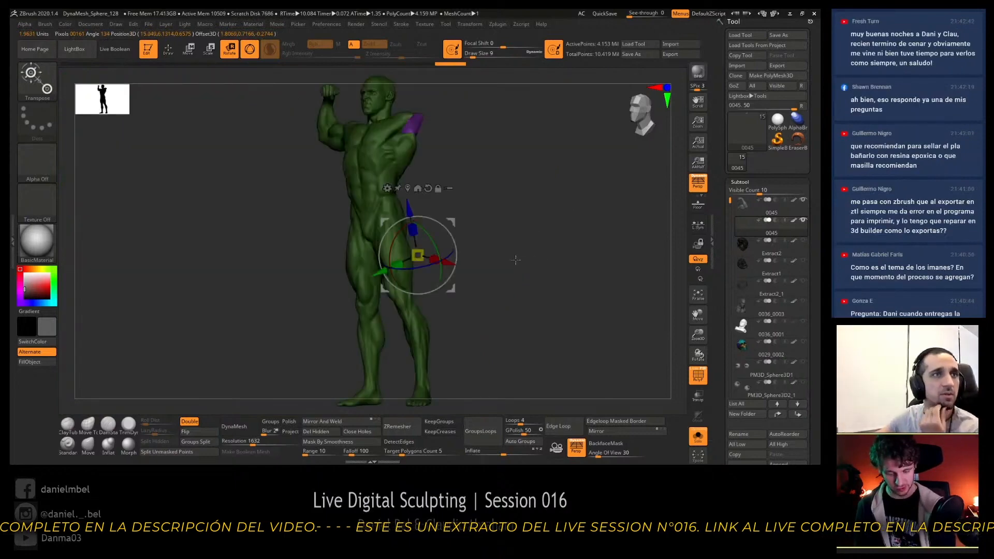
drag(527, 253, 480, 260)
key(q)
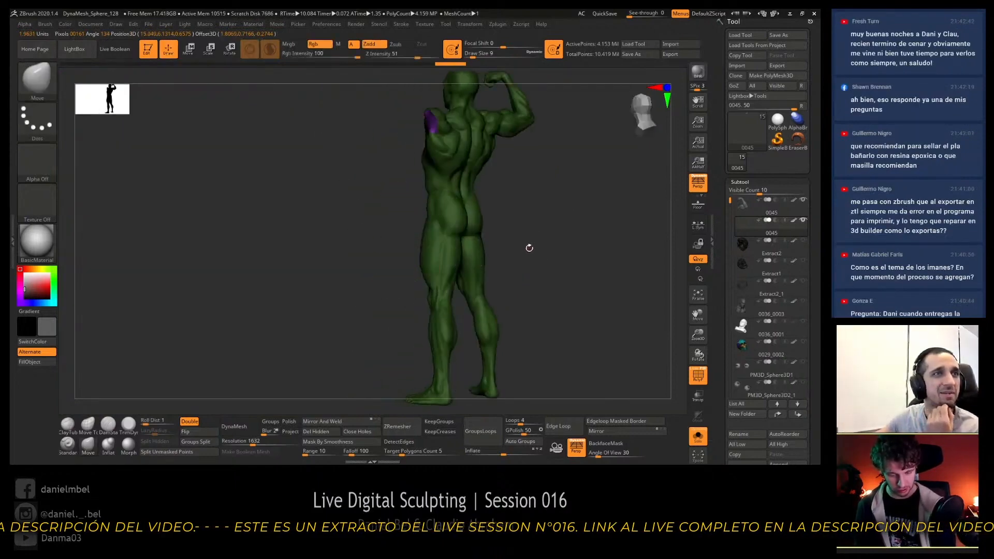
key(w)
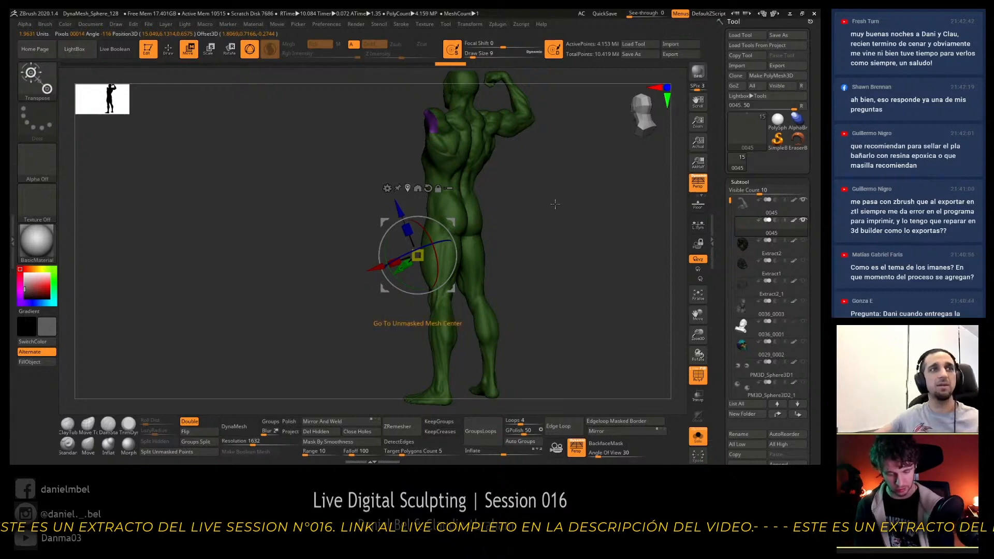
drag(555, 204, 518, 182)
alt+click(434, 122)
- Move the unmasked shoulder cap slightly into the body
alt+drag(500, 140, 441, 147)
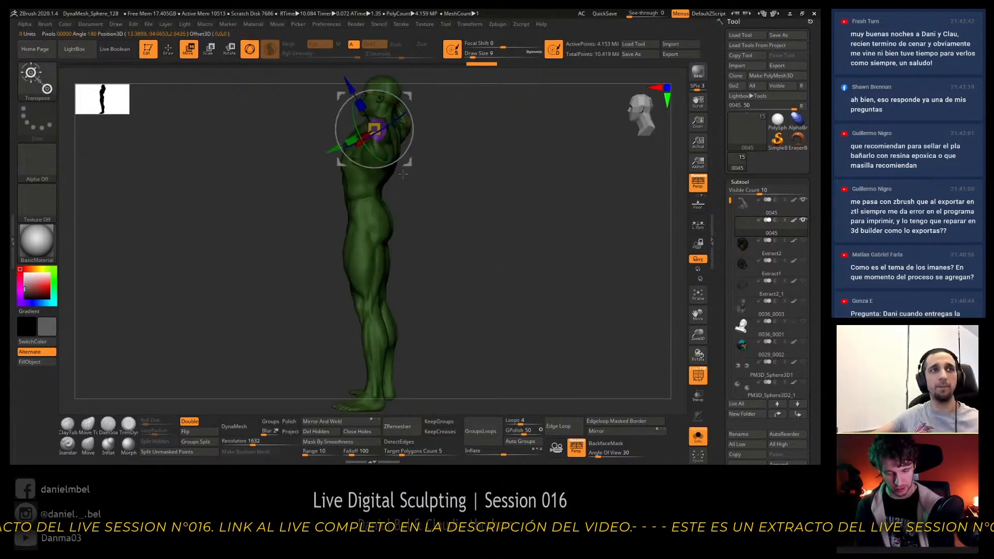
drag(403, 173, 436, 179)
alt+drag(377, 195, 422, 249)
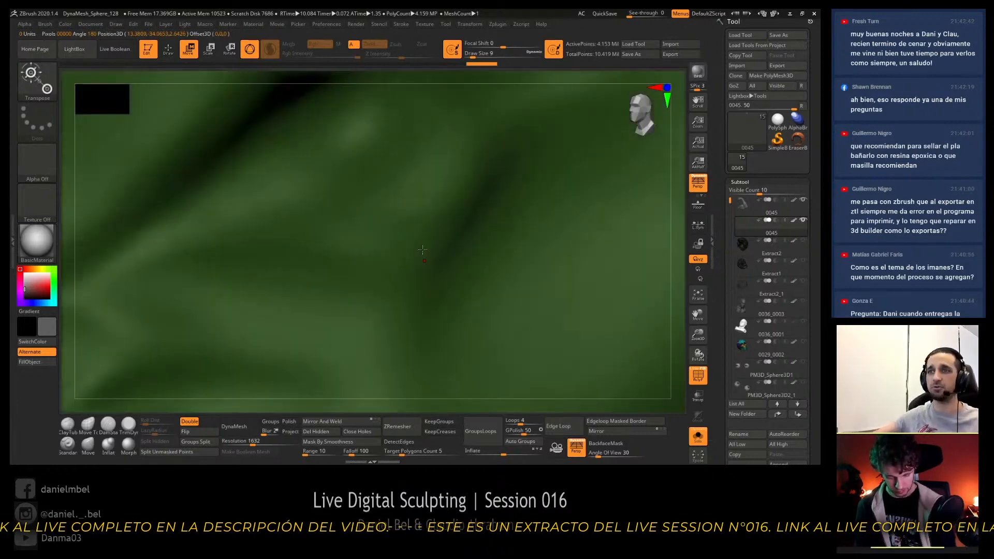
alt+drag(419, 142, 420, 156)
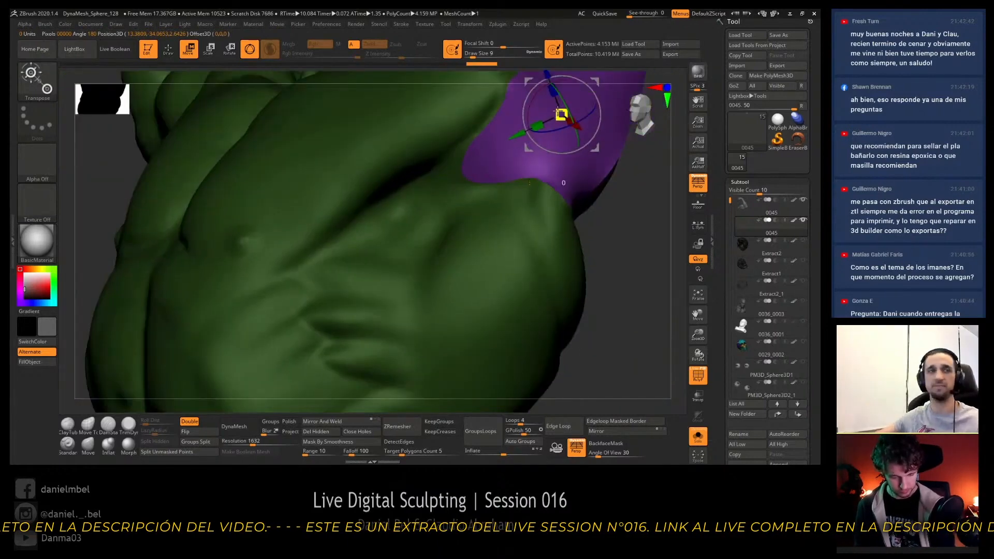
drag(558, 112, 558, 117)
alt+drag(606, 300, 540, 314)
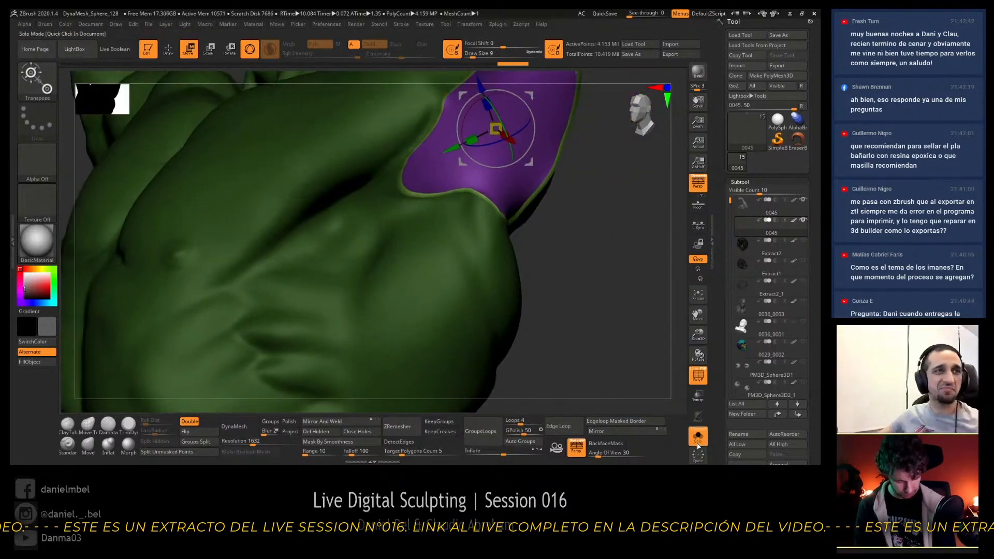
- Turn off Solo mode, adjust the cap's position slightly against the arm, and clear the body's mask
click(697, 445)
key(ctrl)
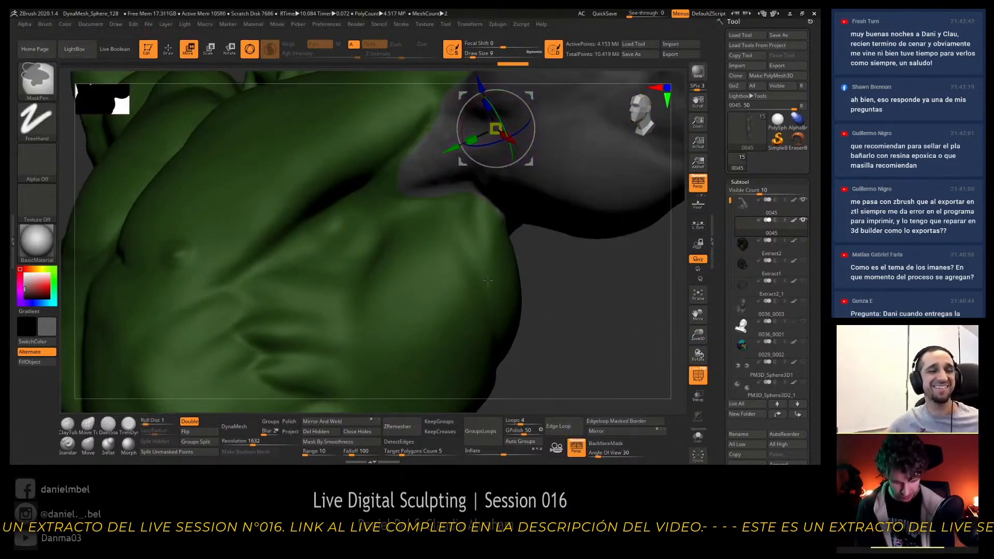
drag(495, 128, 491, 127)
key(q)
drag(579, 335, 581, 334)
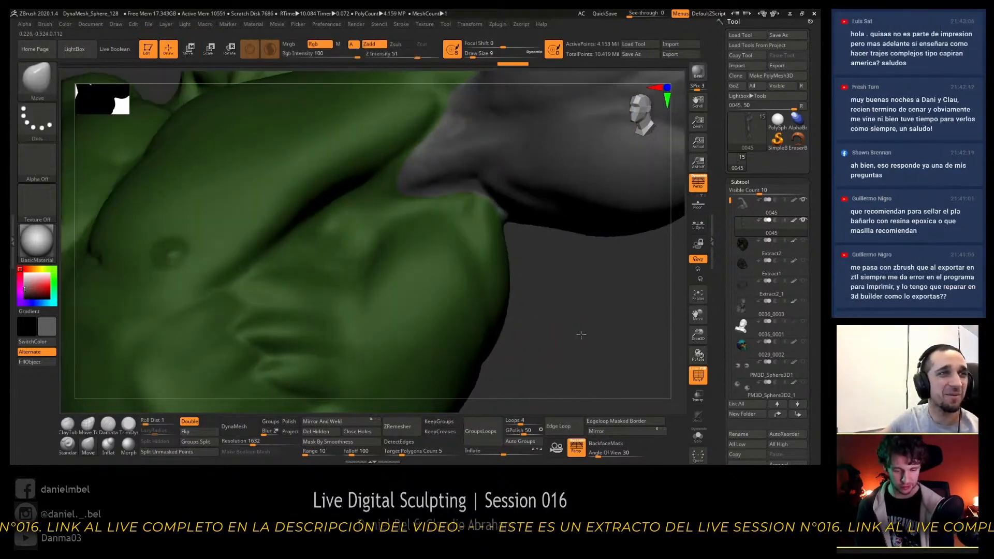
ctrl+click(569, 310)
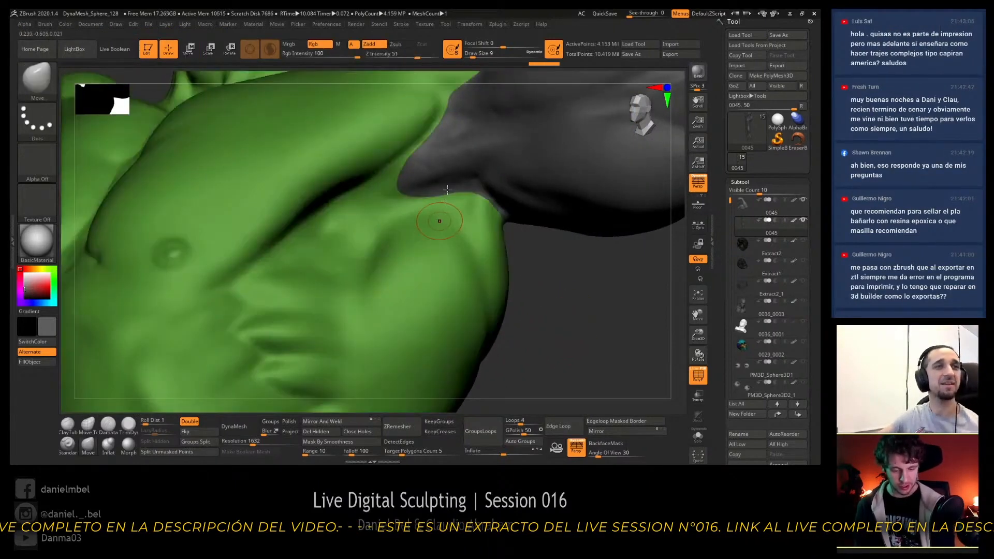
- Select the arm subtool and isolate it in Solo mode with its shoulder plug in view
click(735, 231)
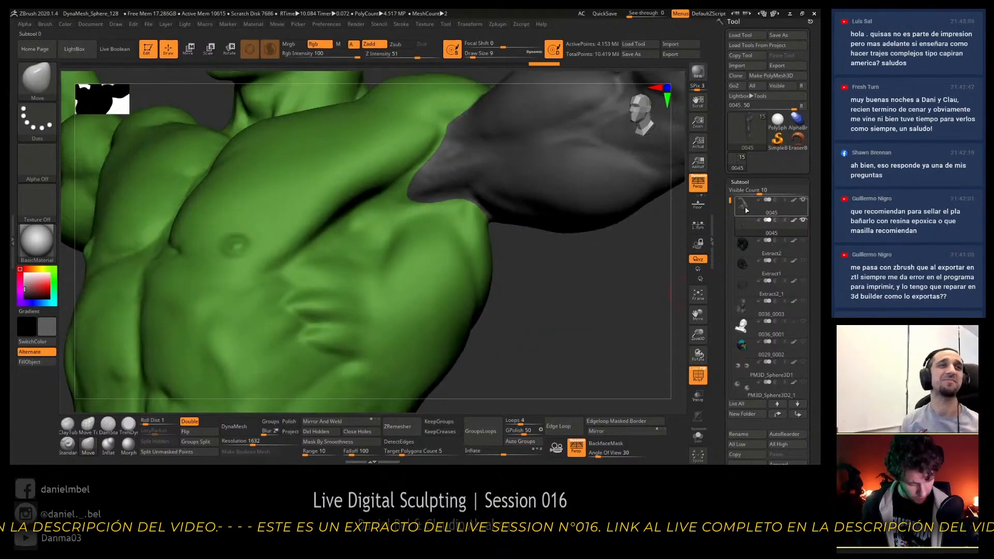
click(698, 436)
drag(593, 355, 506, 312)
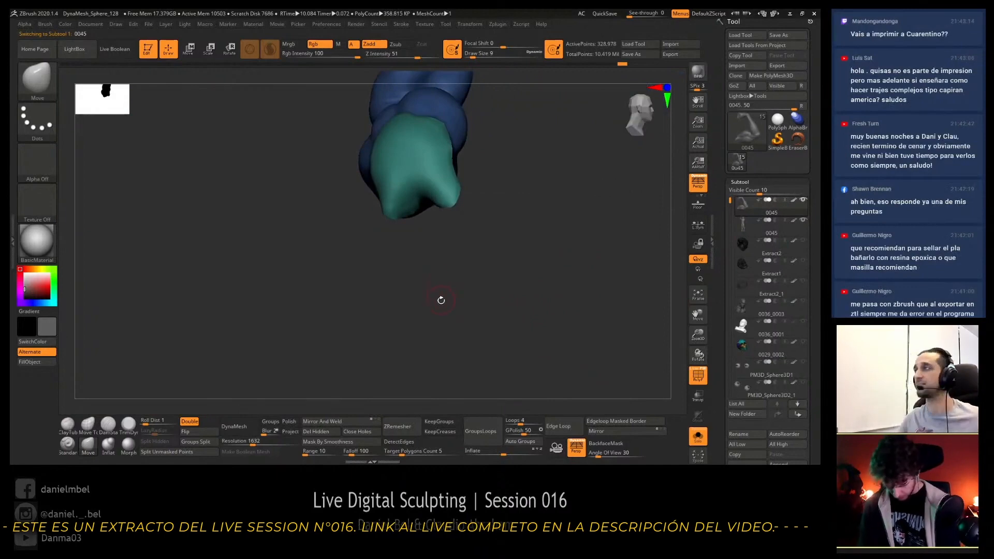
- Insert a cube on the arm's shoulder plug with the IMM Primitives brush and bring up the transform gizmo on it
key(b)
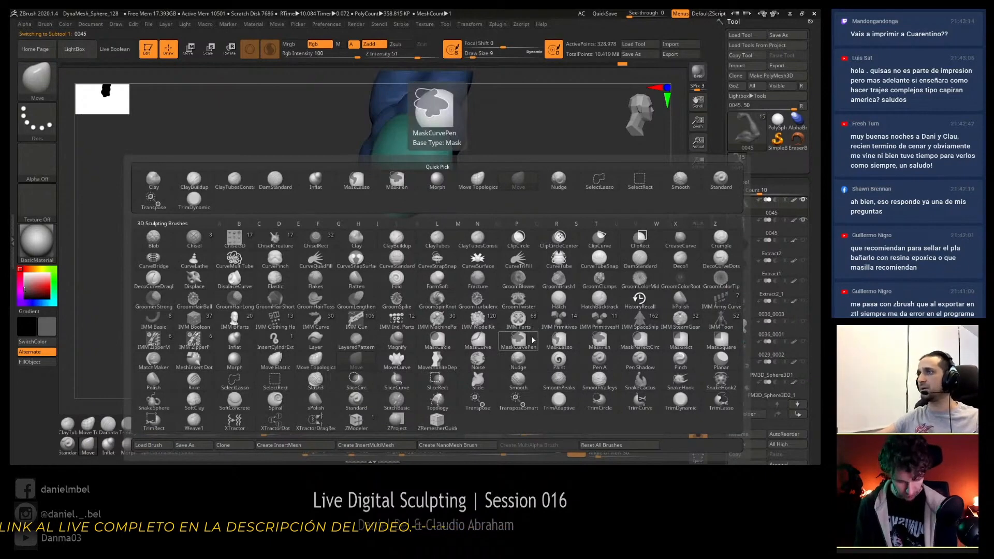
click(560, 327)
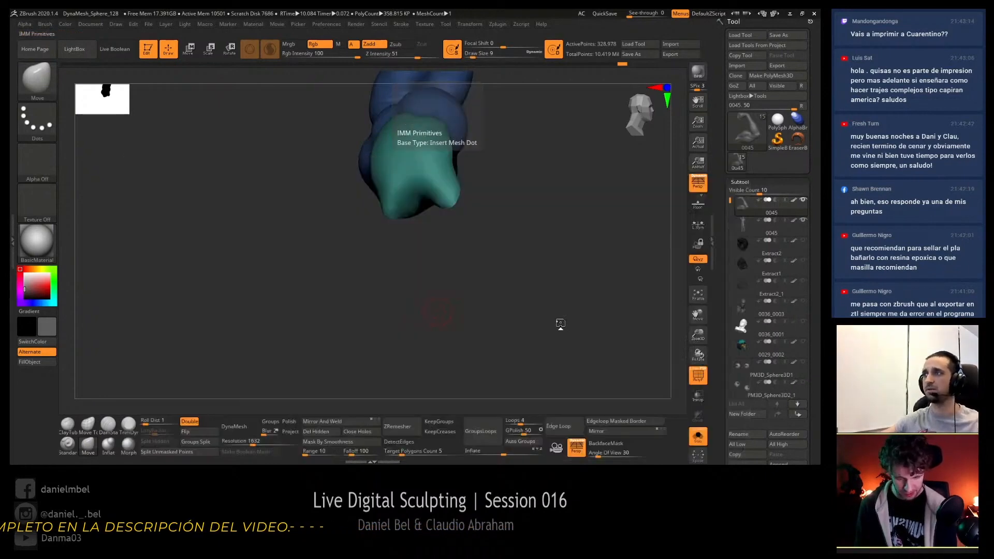
drag(182, 83, 325, 79)
click(139, 79)
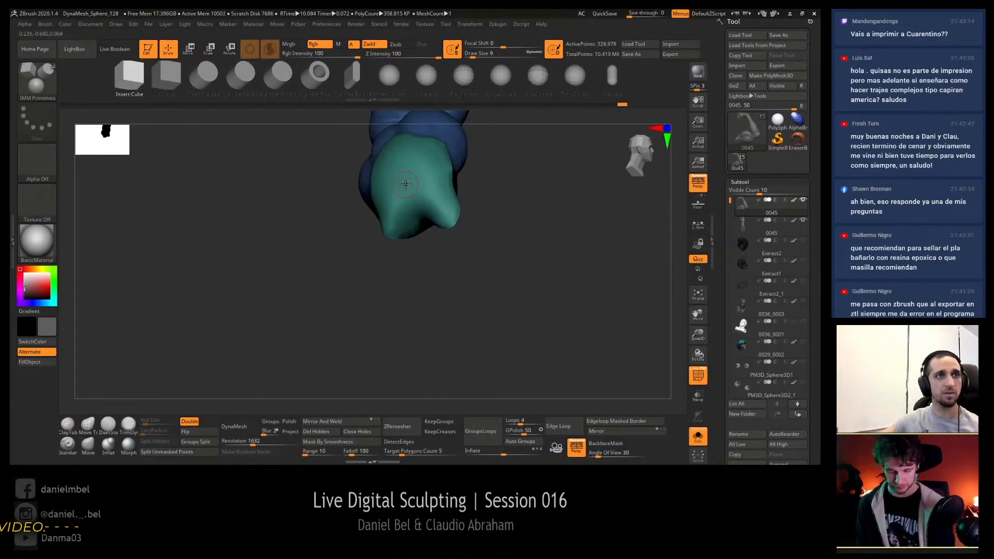
drag(405, 181, 378, 335)
drag(495, 323, 550, 291)
key(e)
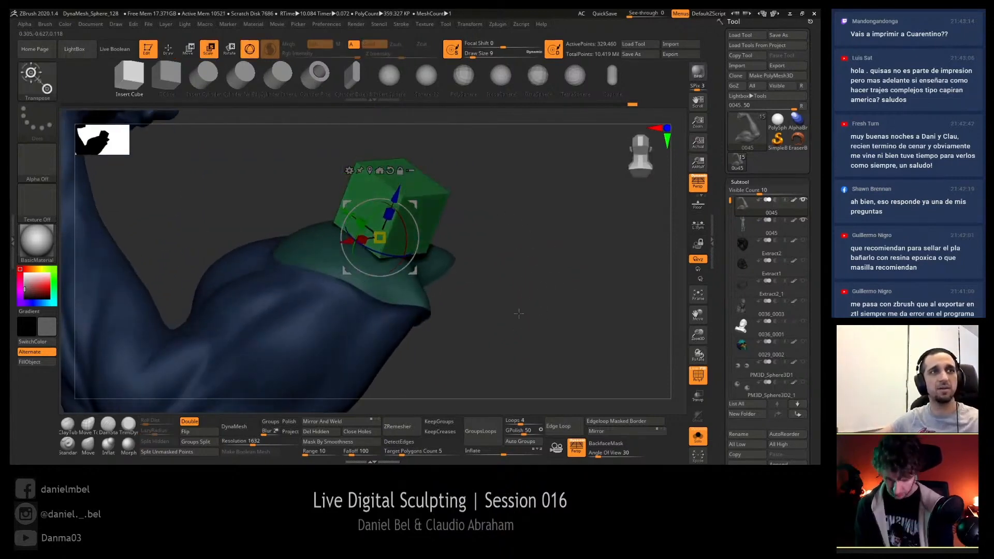
- Switch to the Standard brush and turn off the polygroup display, with the gizmo placed on the inserted cube
click(68, 444)
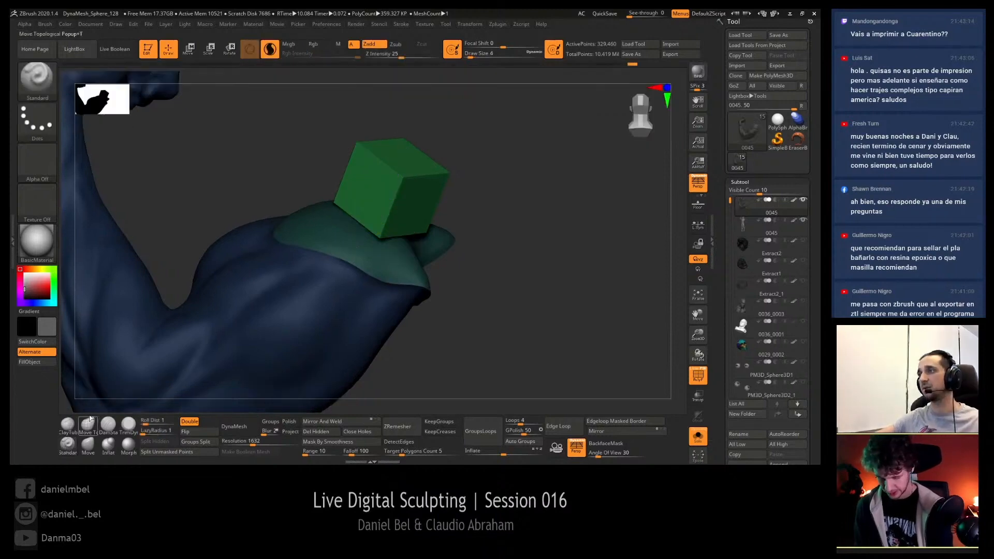
key(e)
drag(559, 222, 506, 238)
key(shift+f)
key(shift+f)
key(shift+f)
drag(382, 170, 397, 140)
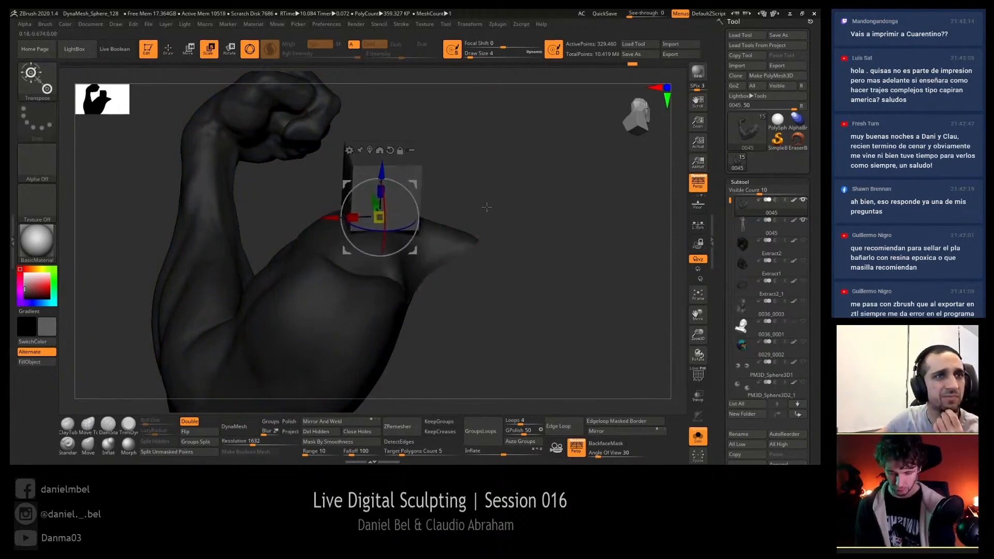
drag(517, 192, 482, 200)
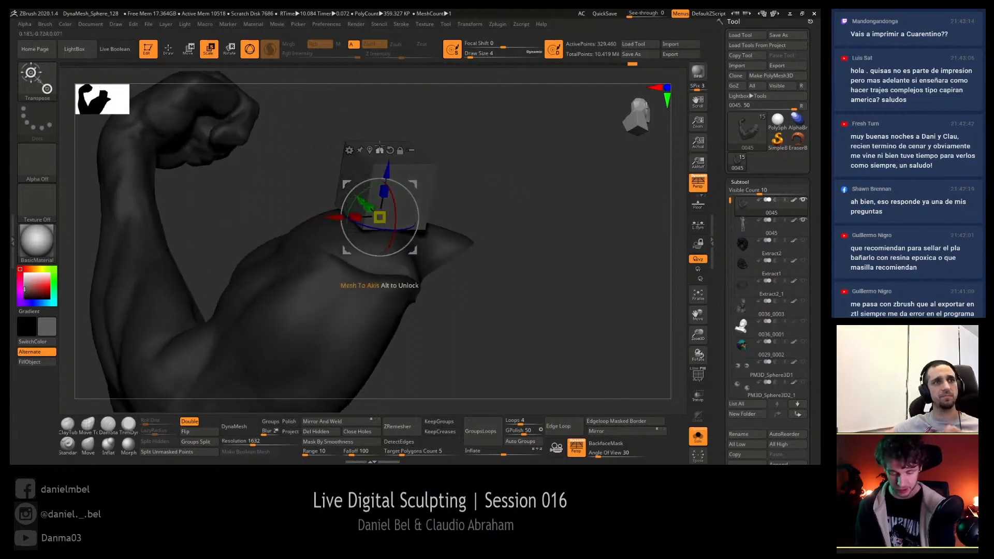
- Apply the Taper deformer to the cube and narrow its outer end
click(349, 151)
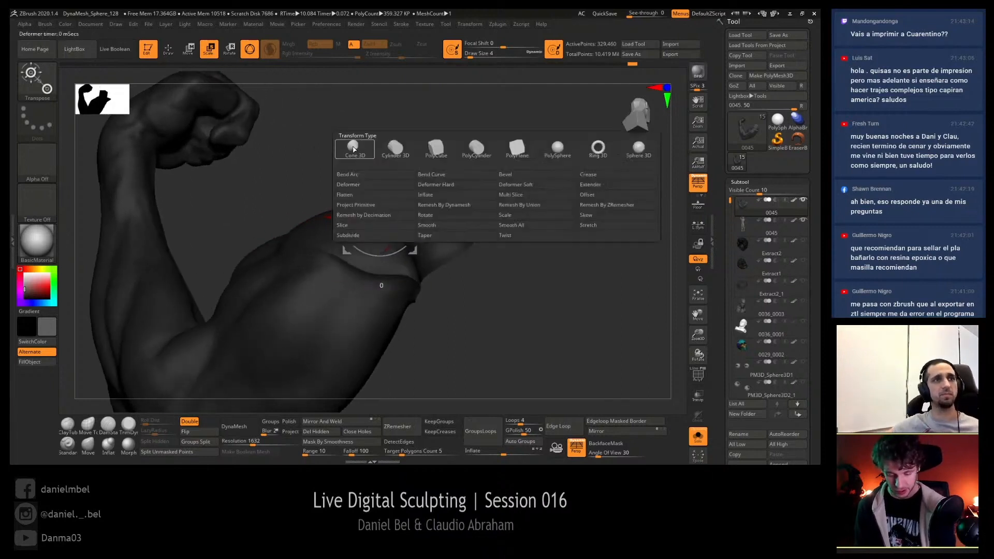
click(429, 236)
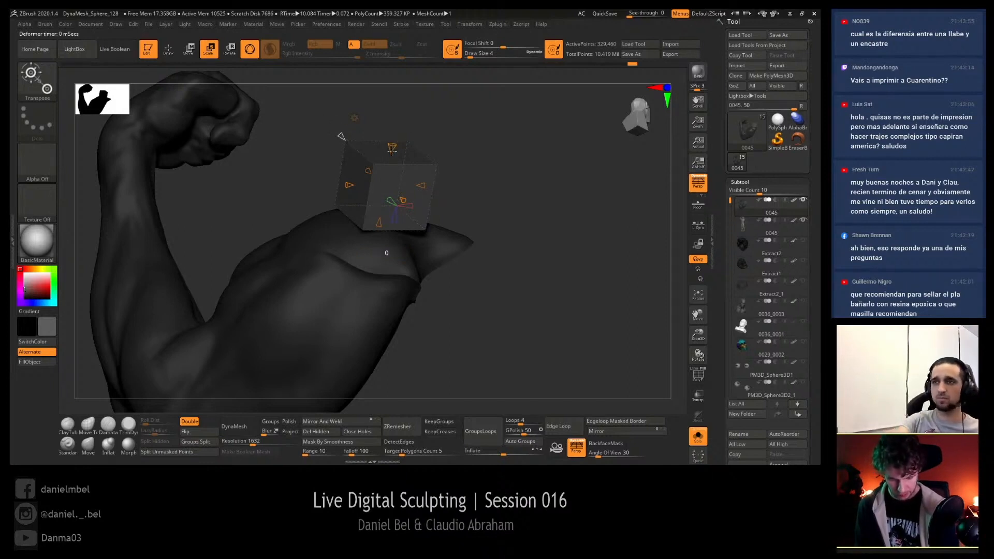
mouse_move(391, 149)
mouse_down()
mouse_move(409, 122)
mouse_move(398, 167)
mouse_up()
alt+drag(522, 142, 442, 162)
mouse_move(512, 207)
mouse_down()
mouse_move(530, 153)
mouse_move(532, 188)
mouse_up()
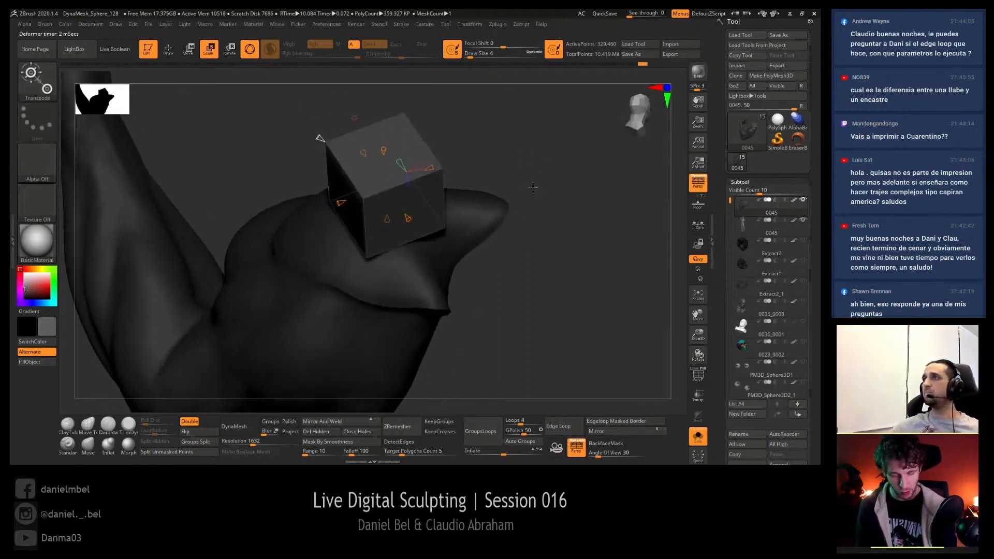
key(ctrl+z)
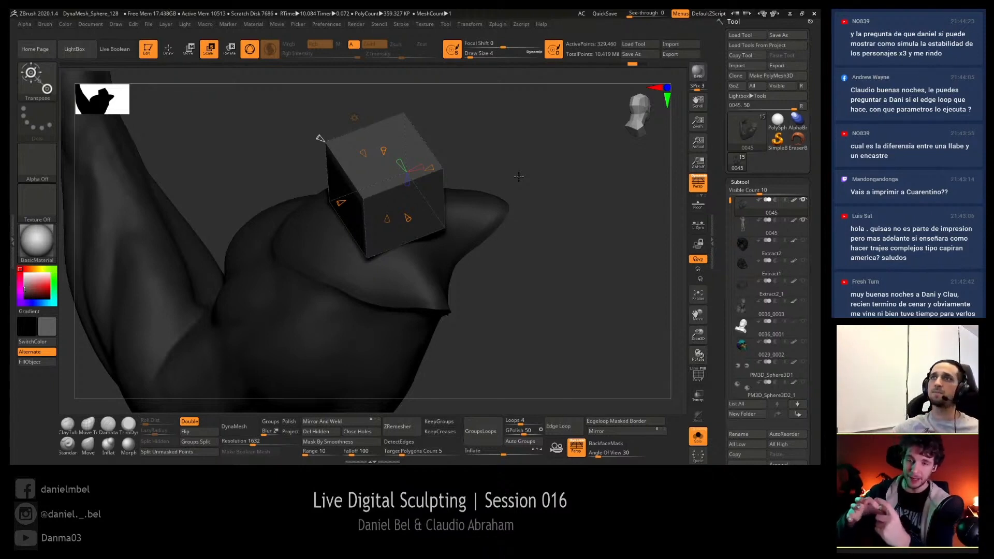
drag(533, 262, 440, 216)
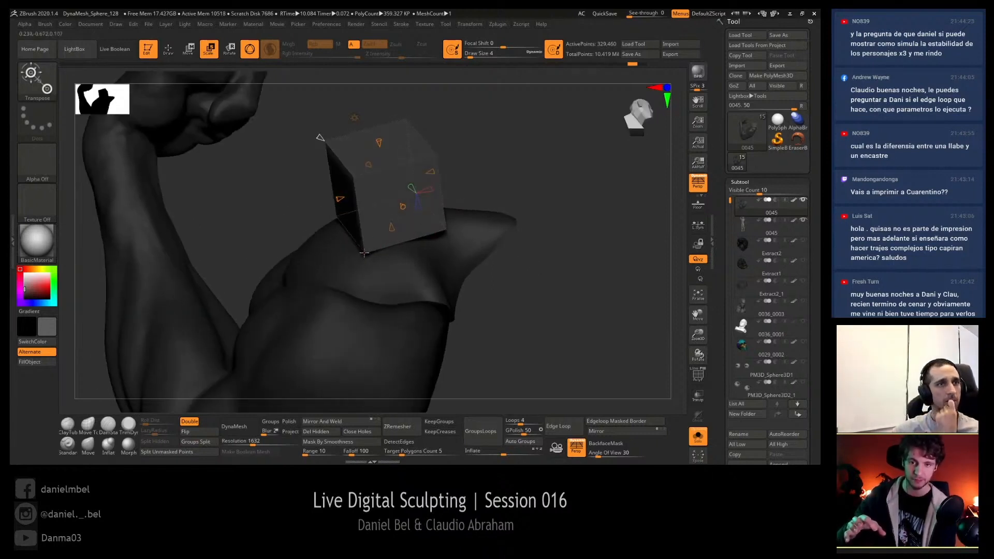
click(378, 141)
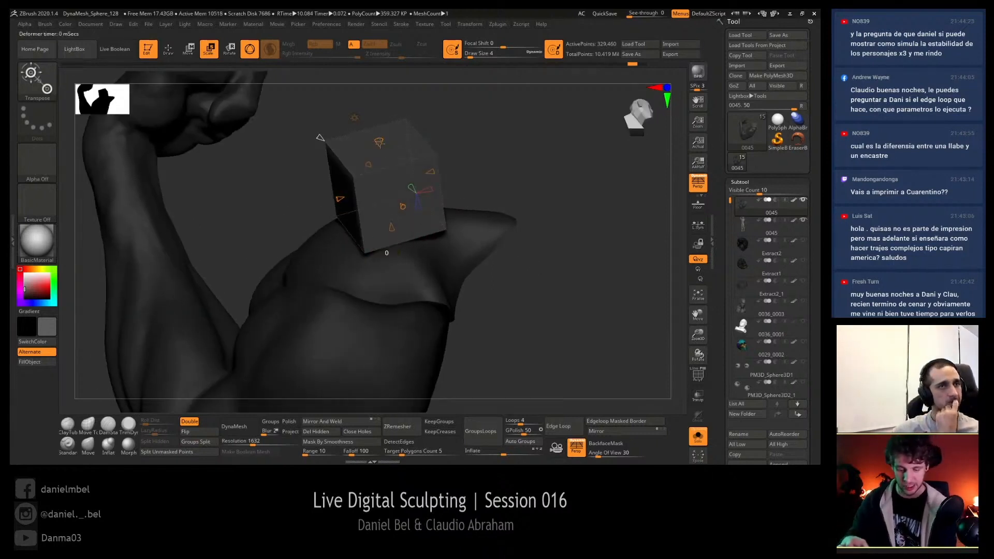
drag(381, 147, 384, 163)
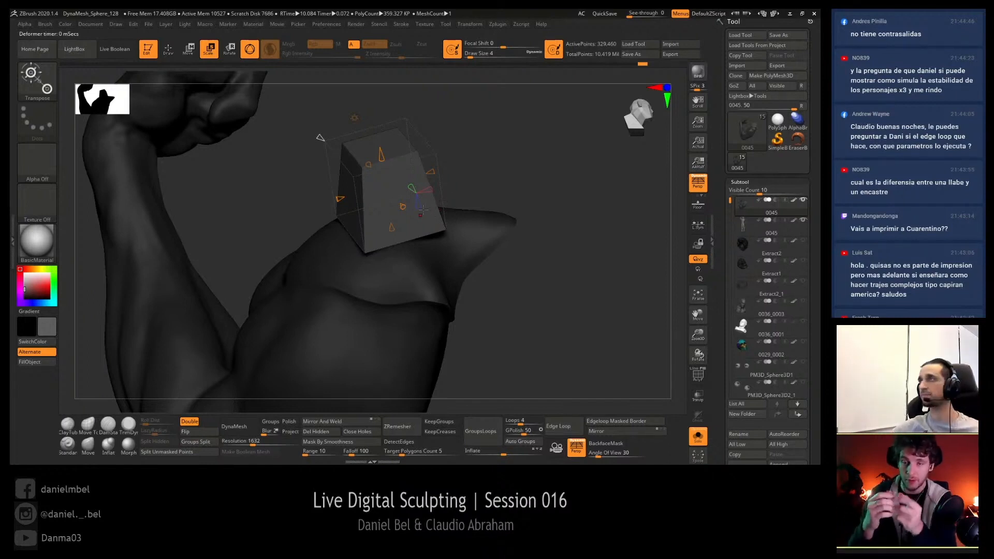
- Taper one side of the key's outer face to make it asymmetrical, and accept the deformer
mouse_move(540, 204)
mouse_down()
mouse_move(532, 251)
mouse_move(523, 228)
mouse_up()
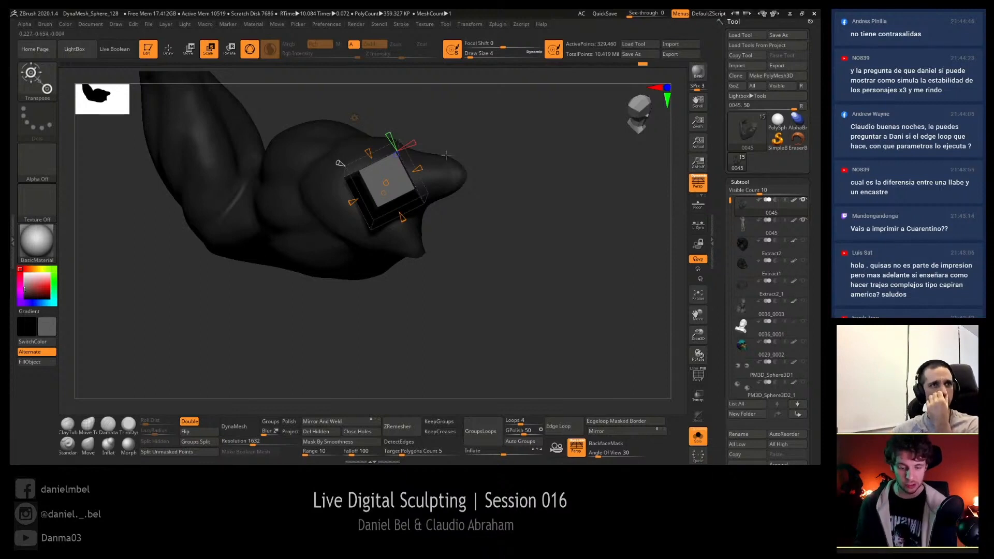
click(420, 167)
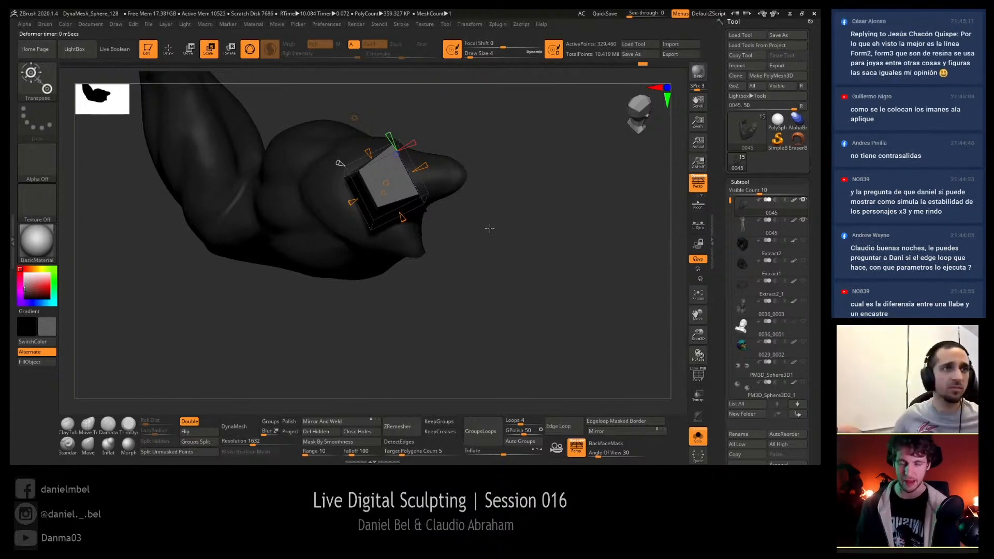
drag(489, 228, 521, 225)
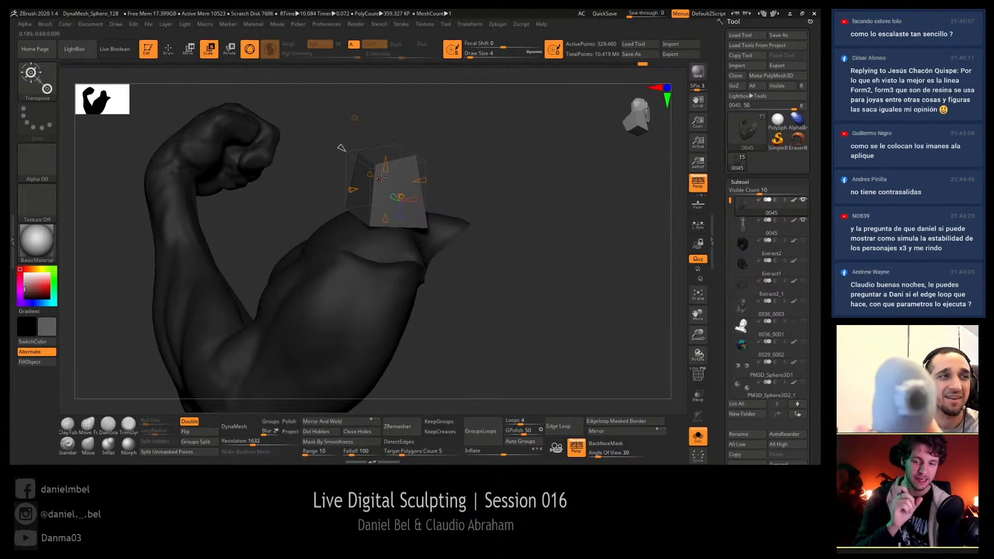
mouse_move(382, 171)
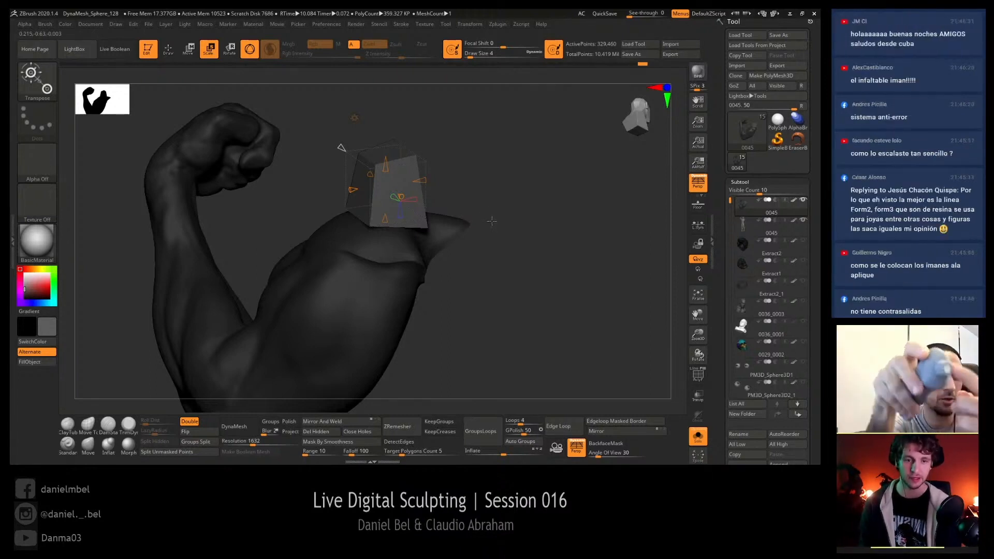
ctrl+right_drag(494, 221, 504, 220)
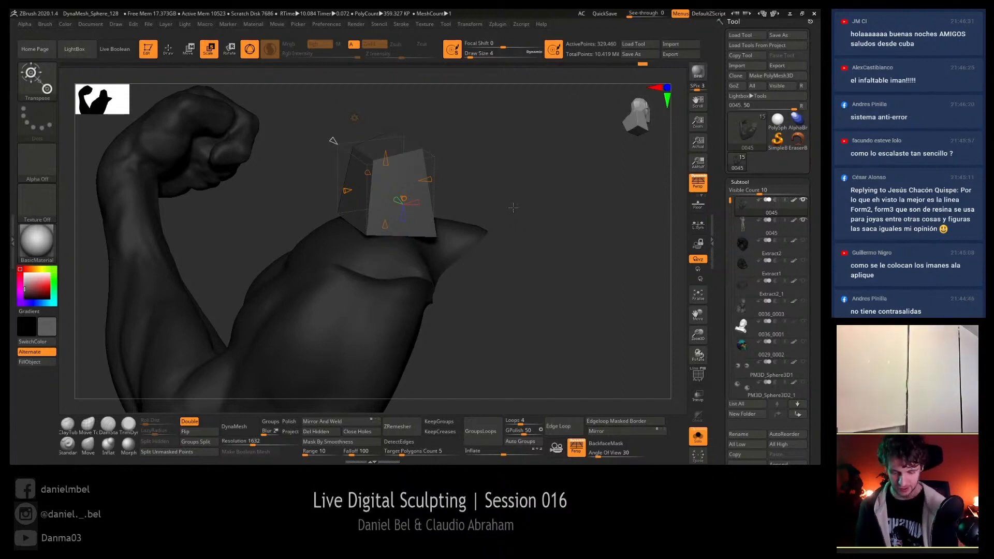
drag(513, 207, 406, 133)
key(w)
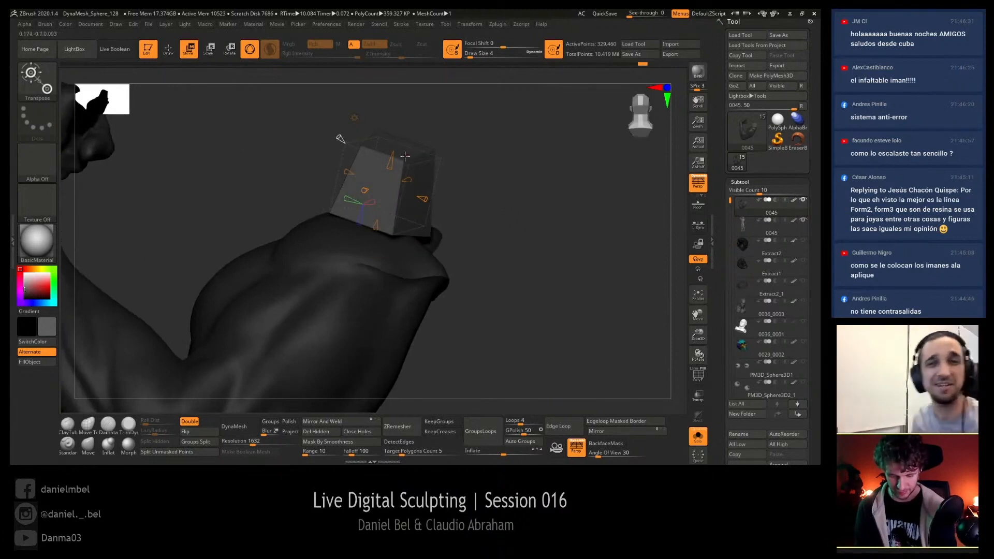
click(354, 118)
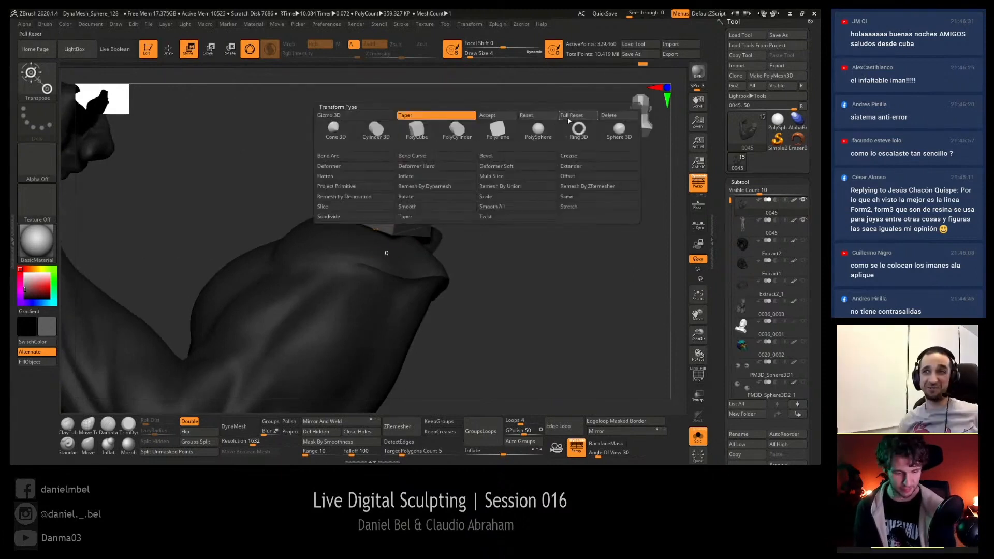
click(500, 116)
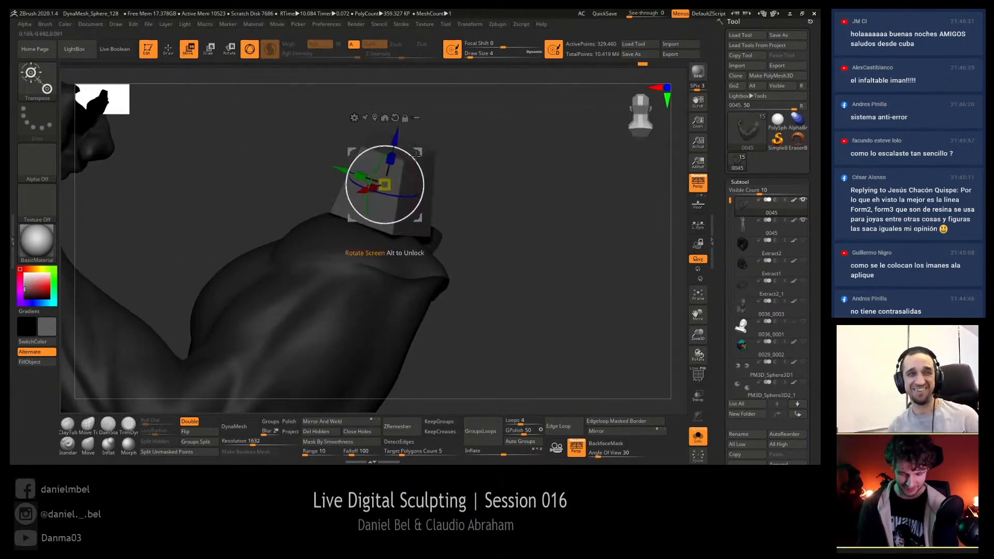
- Sink the tapered key into the shoulder plug and rotate it to align with the arm
drag(392, 154, 389, 166)
drag(509, 193, 434, 175)
drag(517, 171, 505, 285)
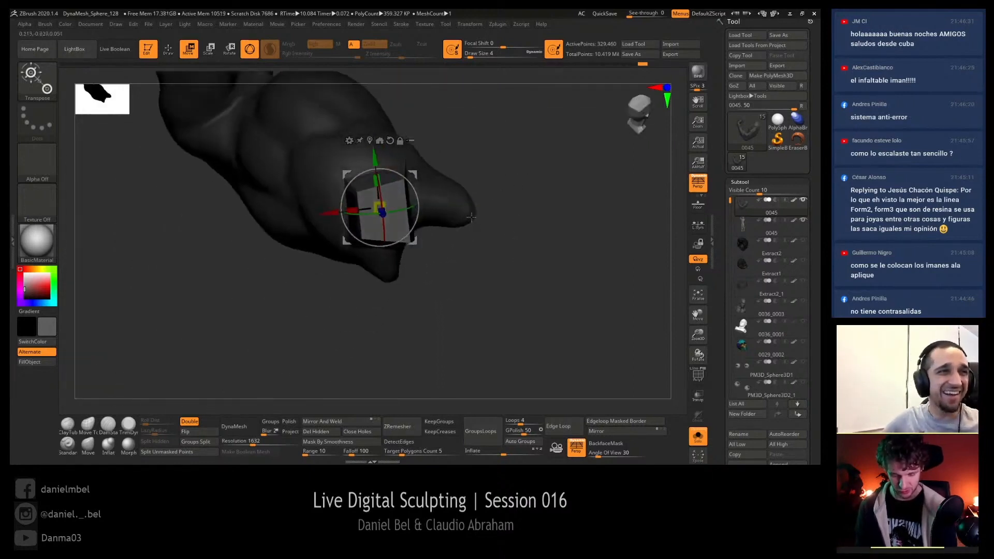
drag(410, 183, 361, 182)
mouse_move(533, 210)
mouse_down()
mouse_move(504, 233)
mouse_move(517, 348)
mouse_move(533, 348)
mouse_move(300, 348)
mouse_move(297, 361)
mouse_up()
drag(405, 189, 423, 177)
drag(538, 306, 486, 328)
- Compare the key with the full body, isolate the arm again, and adjust the key's rotation and position at the shoulder
click(698, 437)
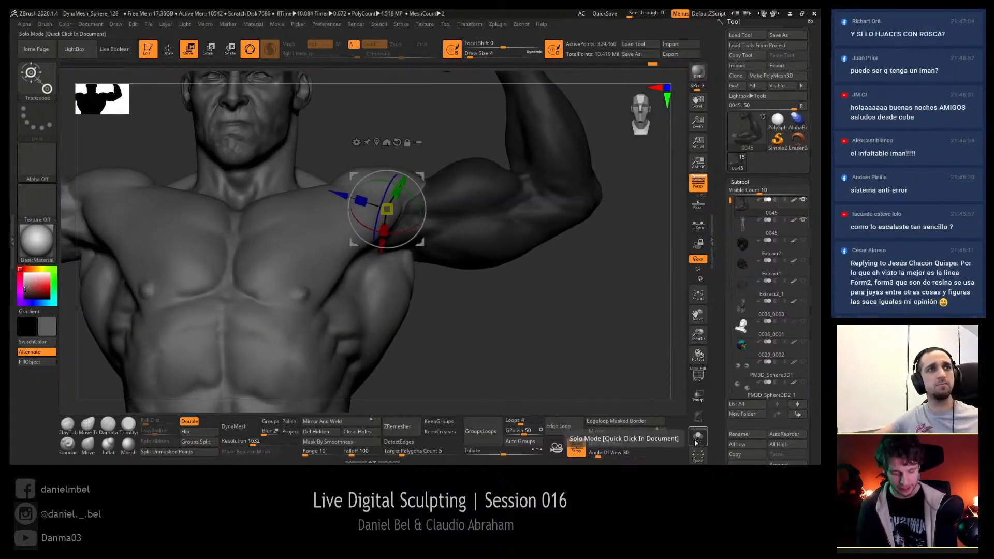
click(696, 439)
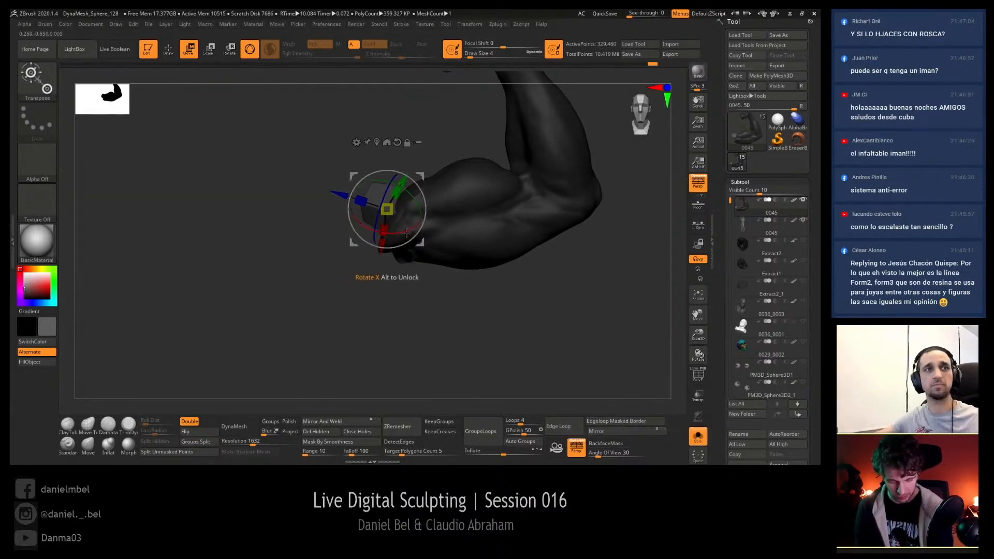
drag(410, 233, 424, 217)
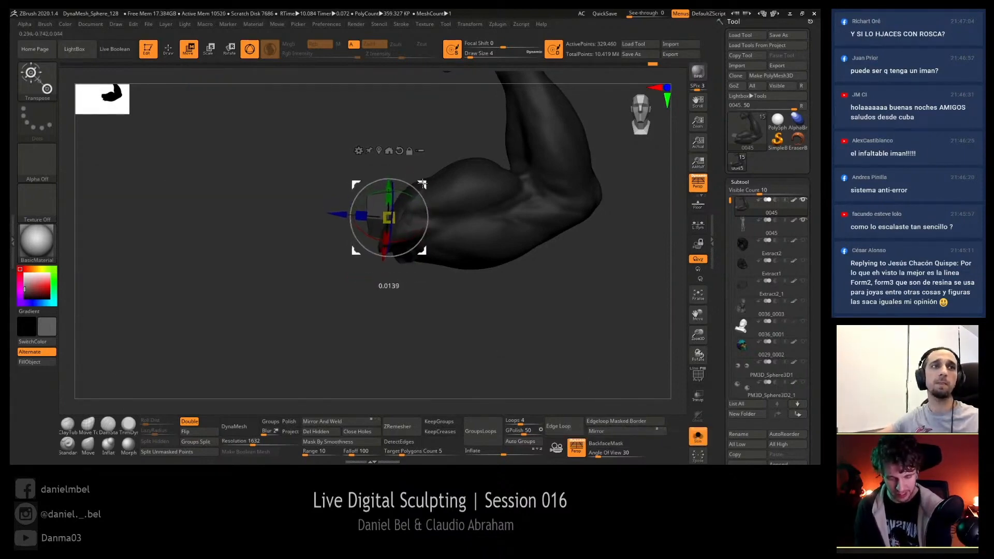
key(q)
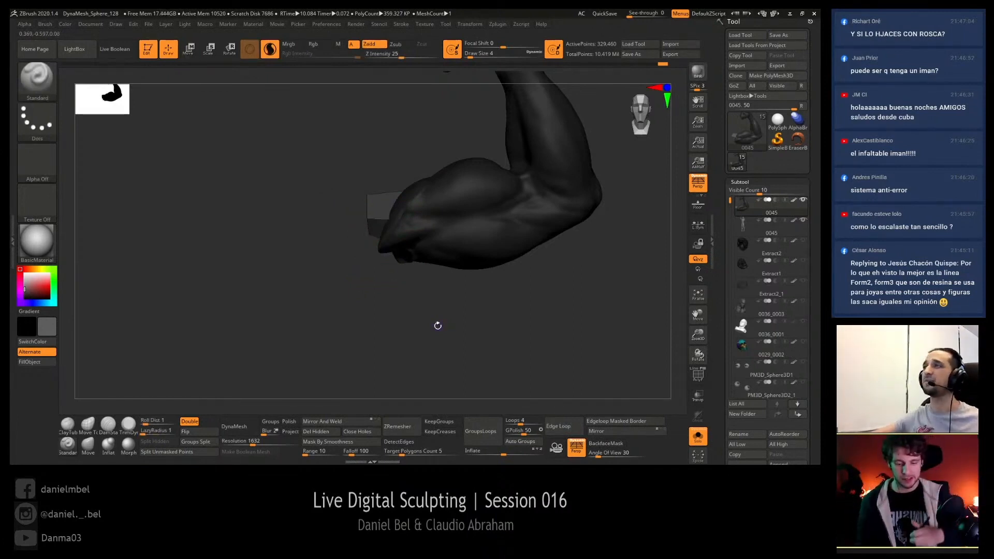
mouse_move(437, 325)
mouse_down()
mouse_move(511, 333)
mouse_move(492, 335)
mouse_up()
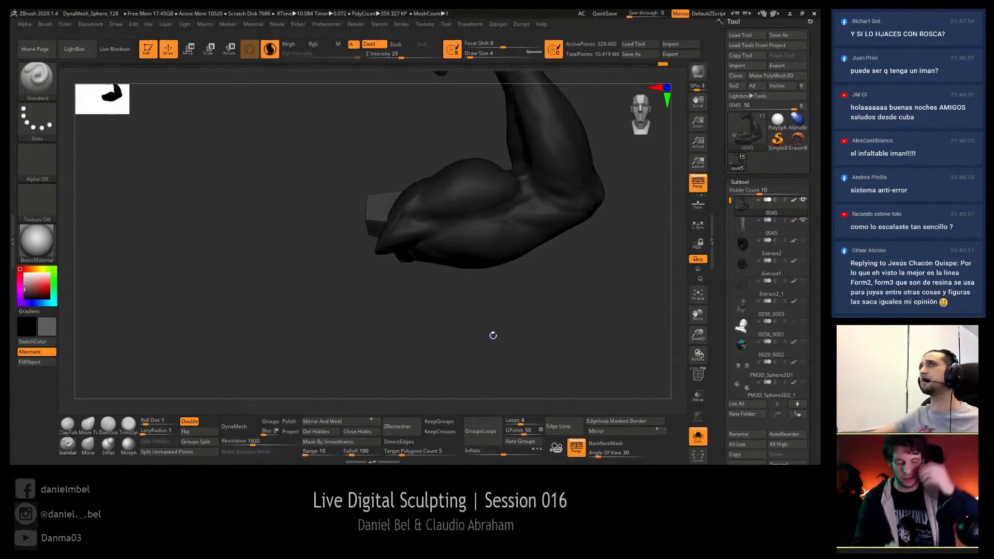
- Check the shoulder joint on the full figure from behind, and rotate the key slightly with the arm isolated
click(698, 438)
drag(552, 333, 644, 413)
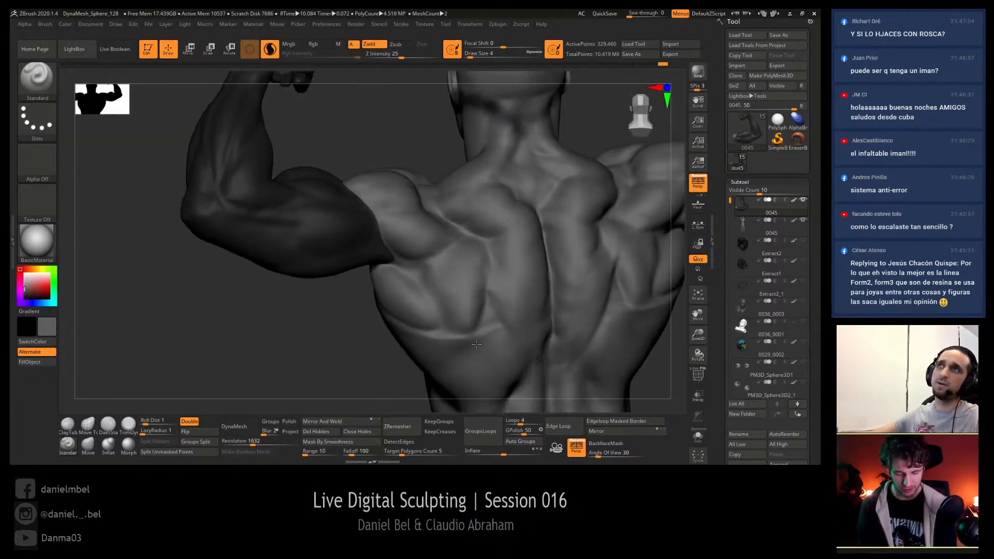
click(698, 437)
drag(463, 244, 433, 228)
key(e)
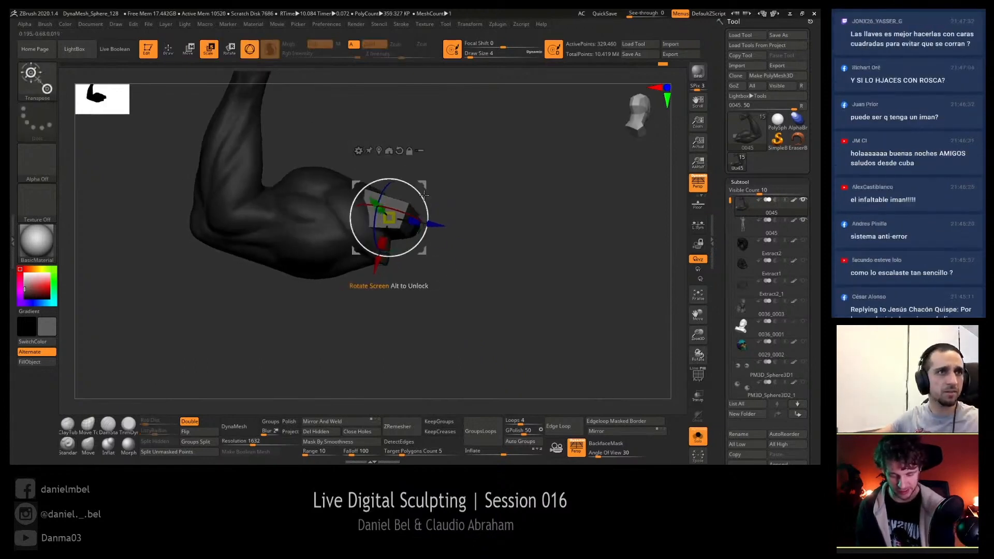
drag(419, 189, 416, 199)
key(q)
mouse_move(445, 290)
mouse_down()
mouse_move(485, 286)
mouse_move(495, 311)
mouse_move(462, 313)
mouse_move(462, 354)
mouse_up()
- Show the body and try sliding the arm out of the shoulder along the key's axis, and undo the move
click(697, 437)
key(w)
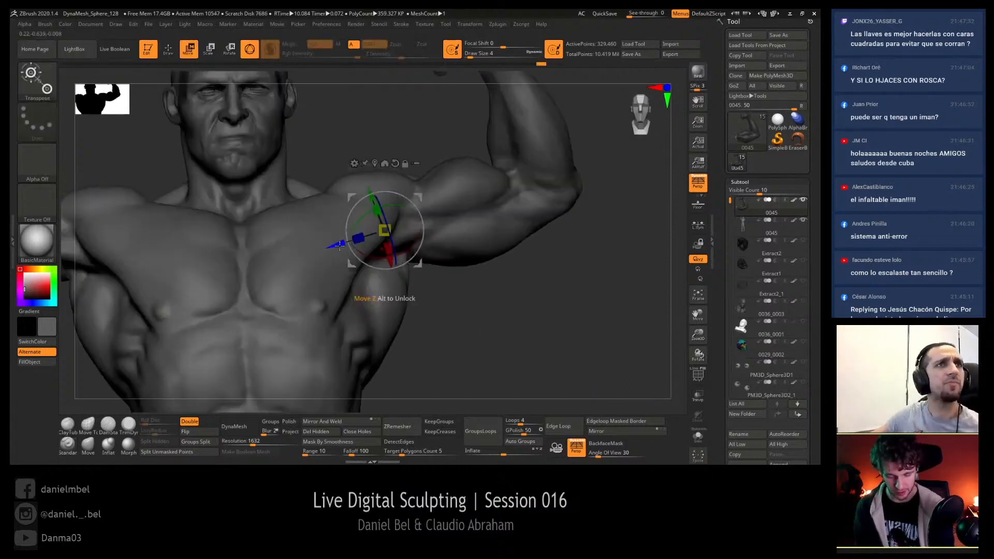
drag(341, 242, 353, 238)
drag(489, 318, 352, 263)
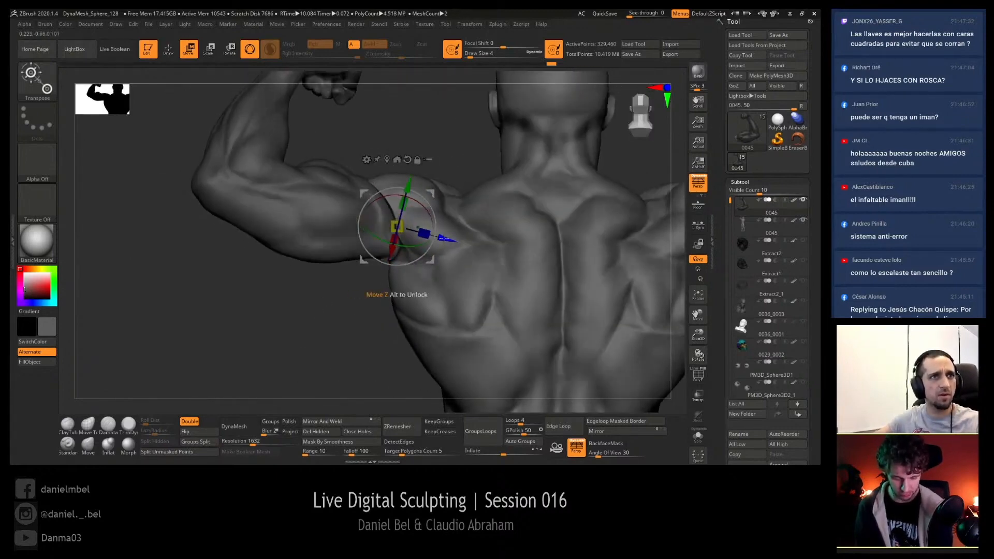
mouse_move(443, 239)
mouse_down()
mouse_move(382, 223)
mouse_move(451, 247)
mouse_move(435, 251)
mouse_up()
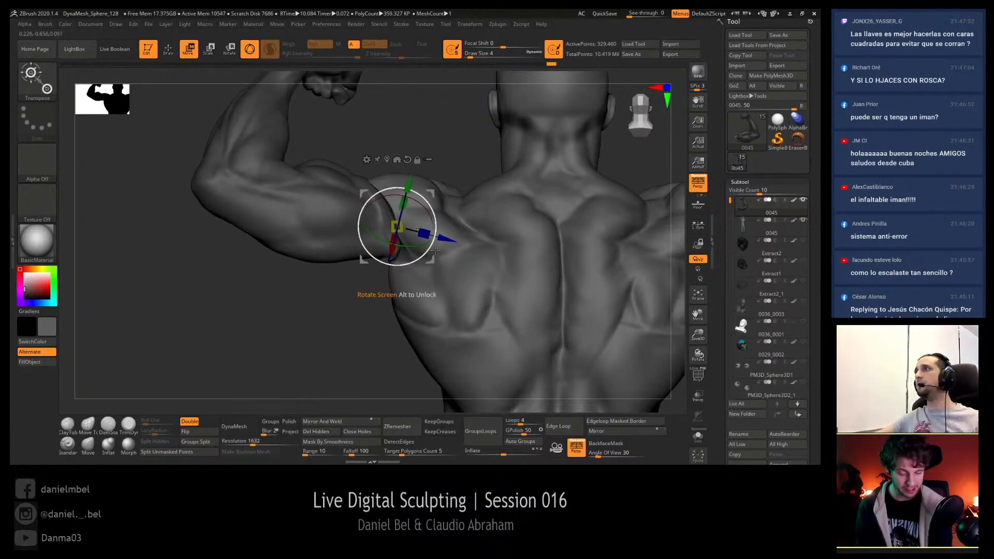
key(ctrl+z)
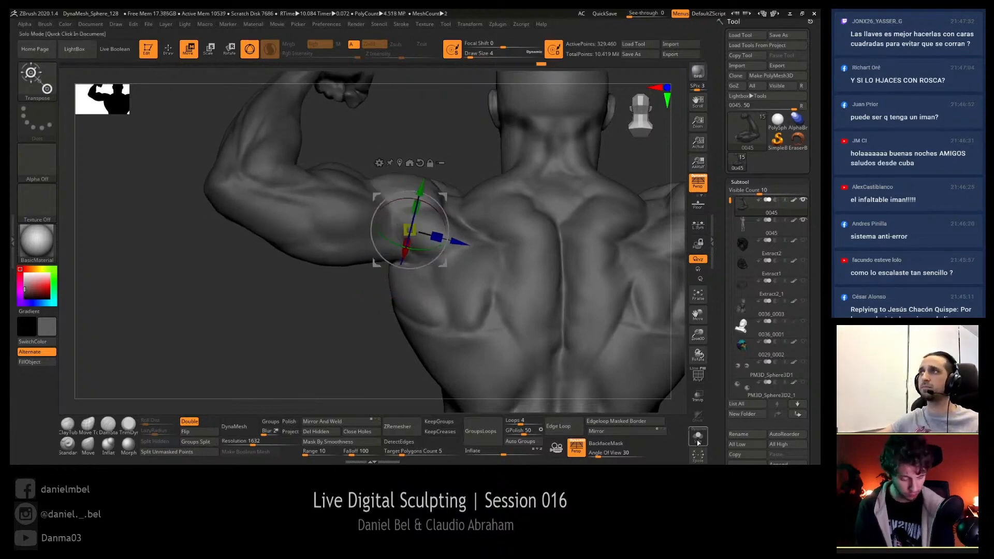
- Isolate the arm, invert the mask, and rotate the tapered key slightly at the shoulder plug
click(698, 436)
key(ctrl+i)
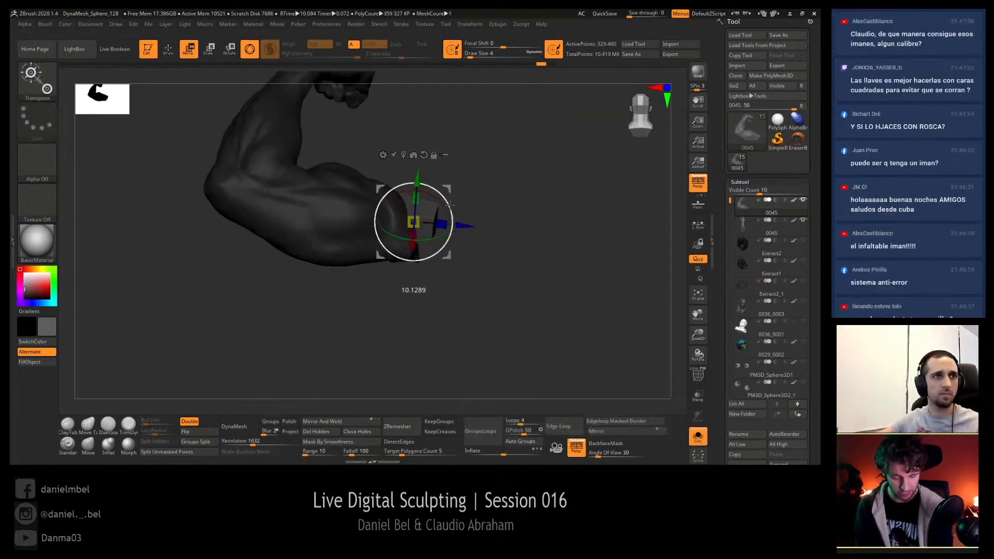
drag(449, 205, 442, 192)
drag(523, 201, 460, 206)
mouse_move(452, 217)
mouse_down()
mouse_move(456, 203)
mouse_move(585, 313)
mouse_up()
key(q)
ctrl+drag(542, 355, 650, 407)
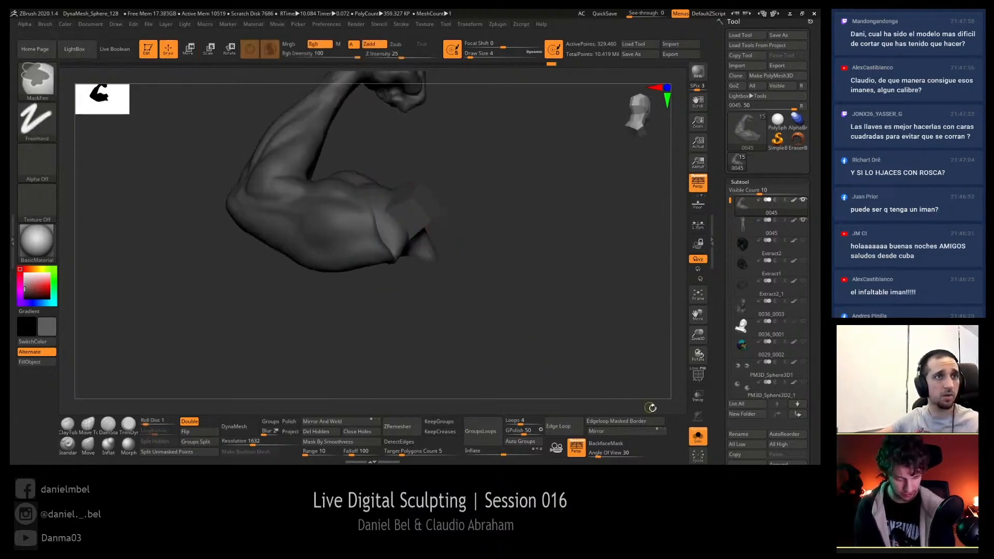
- Show the full body and shift the key along its long axis, checking the shoulder from behind and in front
click(697, 436)
right_drag(433, 218, 469, 215)
key(w)
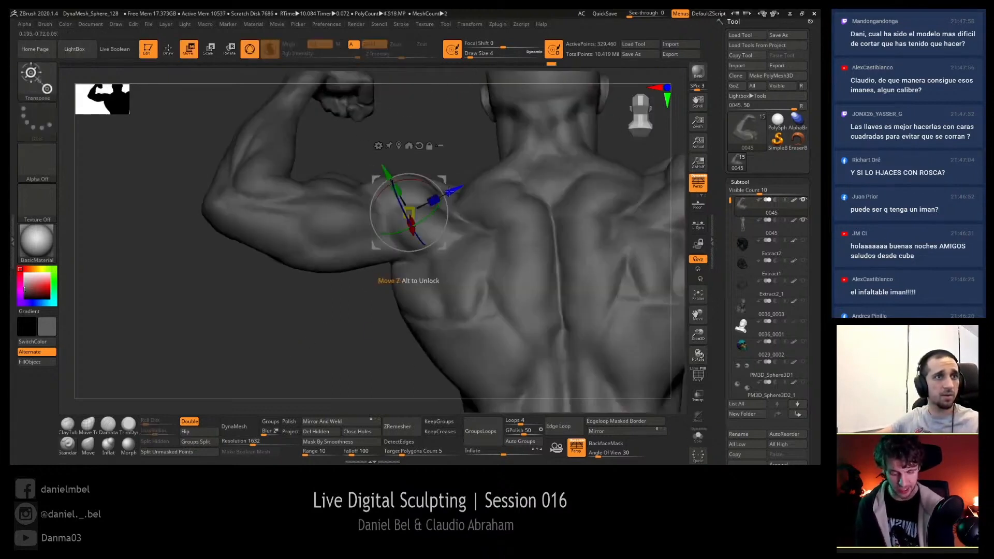
mouse_move(453, 191)
mouse_down()
mouse_move(392, 227)
mouse_move(415, 202)
mouse_move(447, 198)
mouse_up()
drag(319, 325, 124, 312)
drag(337, 207, 321, 209)
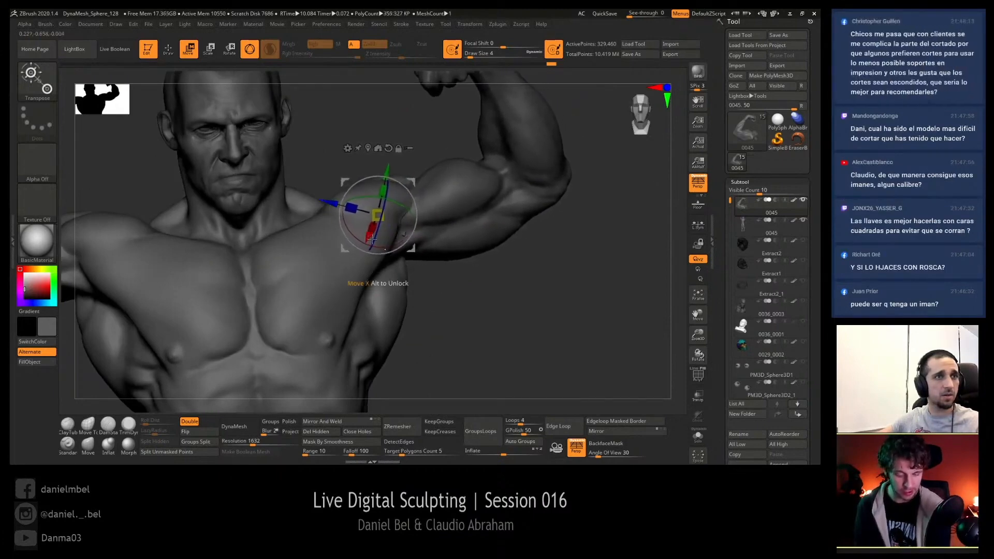
key(ctrl+z)
key(ctrl+shift+z)
key(q)
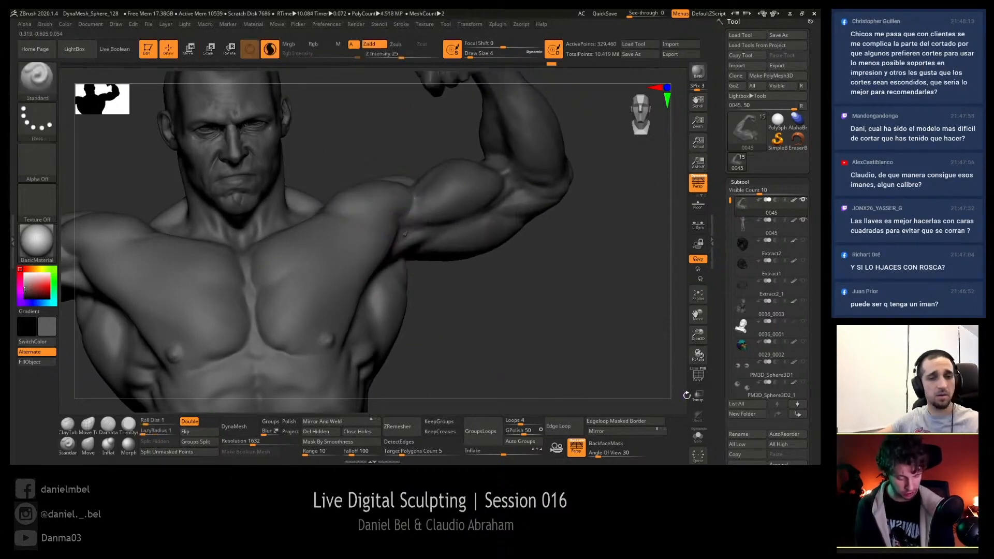
- Turn on transparency to see the key inside the torso, and rotate and slightly scale the key from behind
click(698, 402)
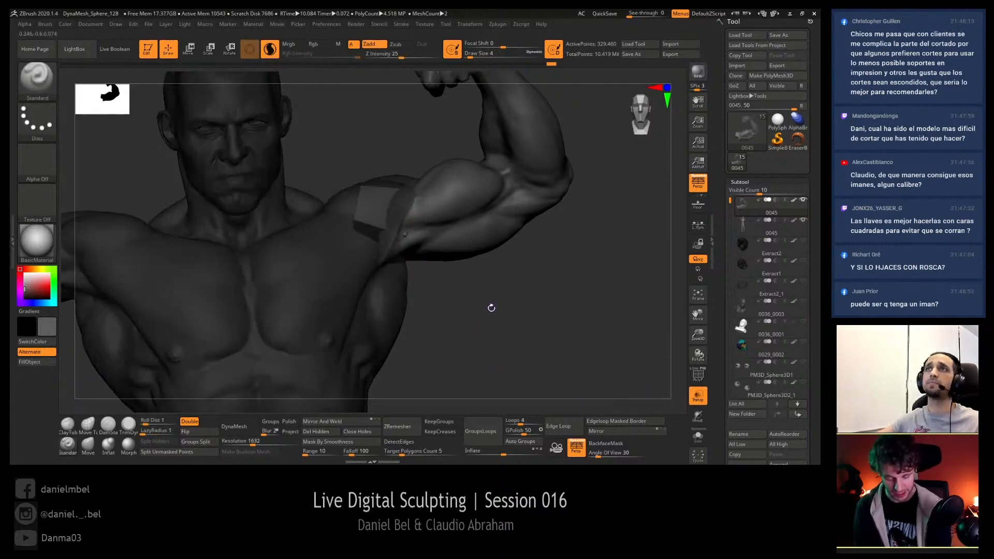
drag(490, 307, 363, 199)
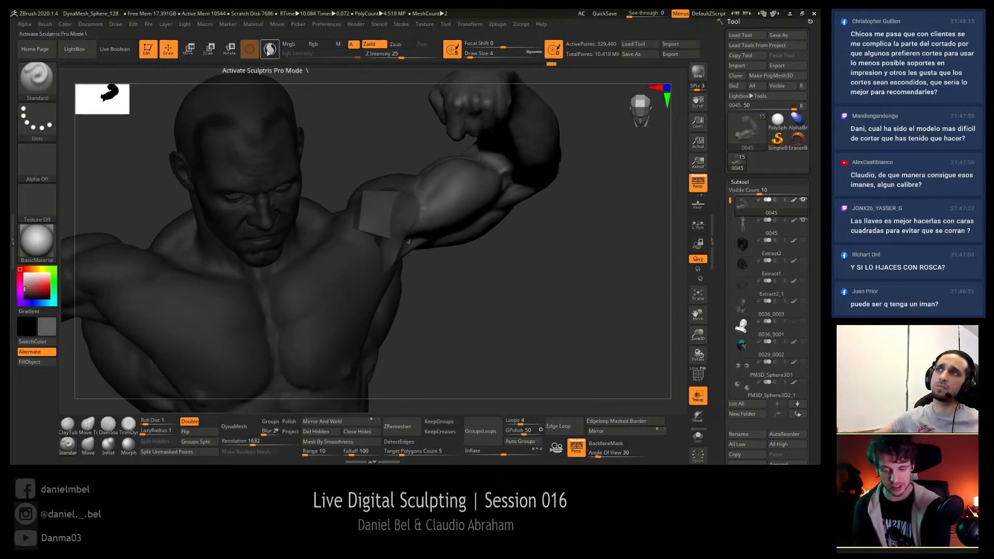
key(shift)
shift+drag(516, 318, 430, 326)
key(e)
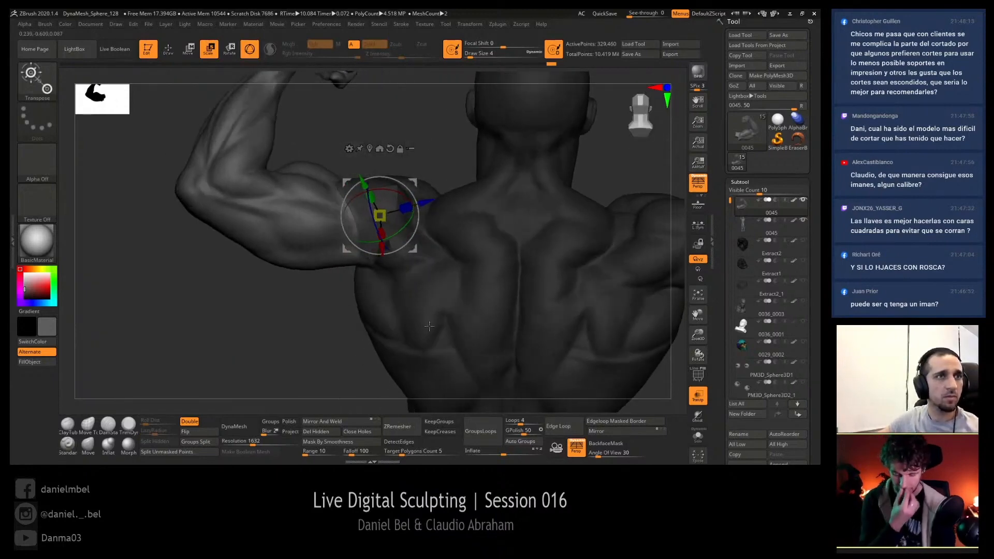
ctrl+click(418, 208)
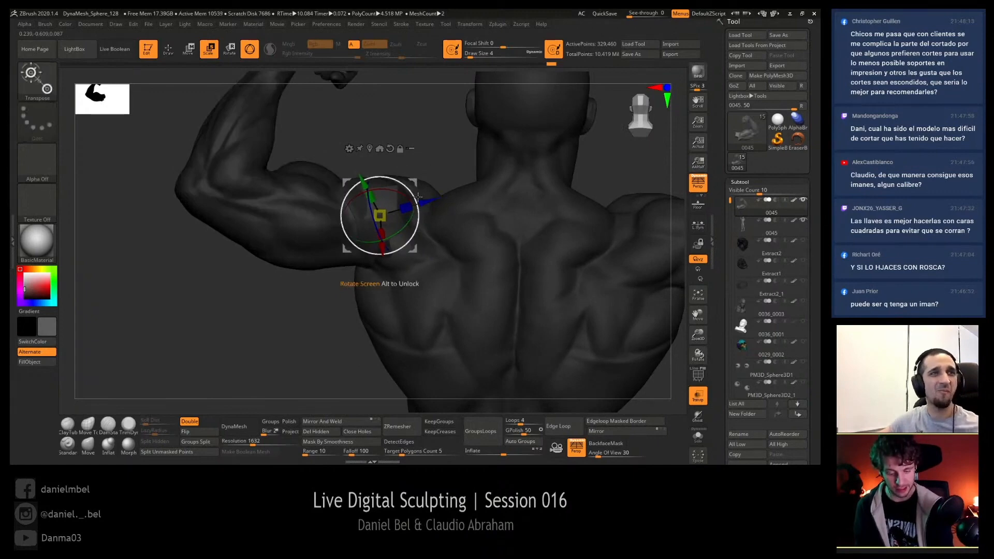
drag(394, 165, 405, 178)
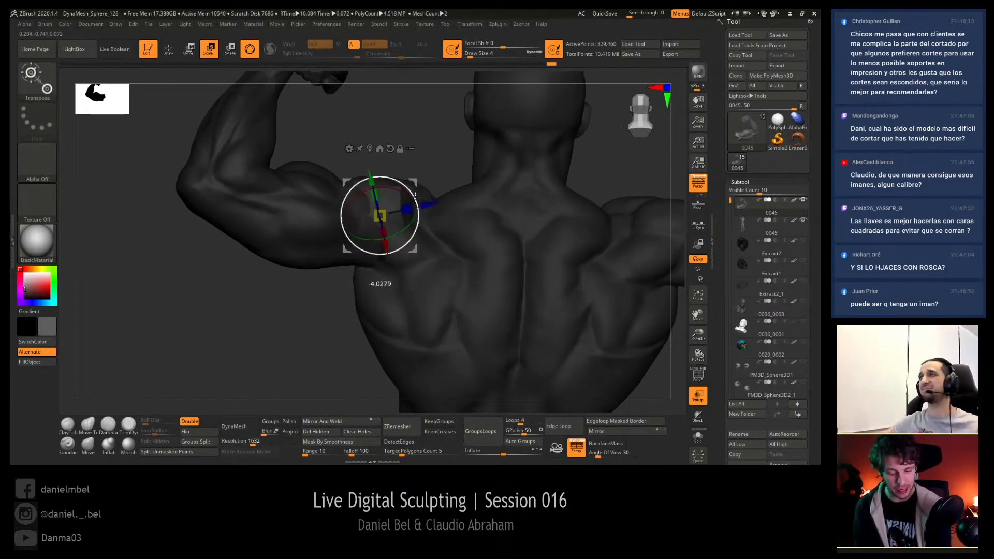
drag(425, 178, 411, 187)
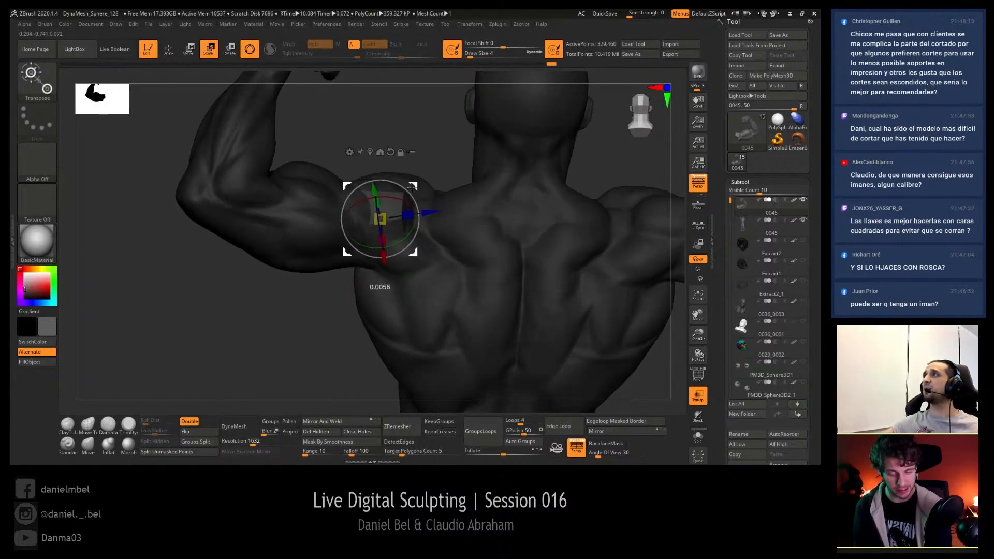
- Fine-tune the key's position, tilt and size inside the transparent torso from the back, side and front
drag(328, 327, 327, 304)
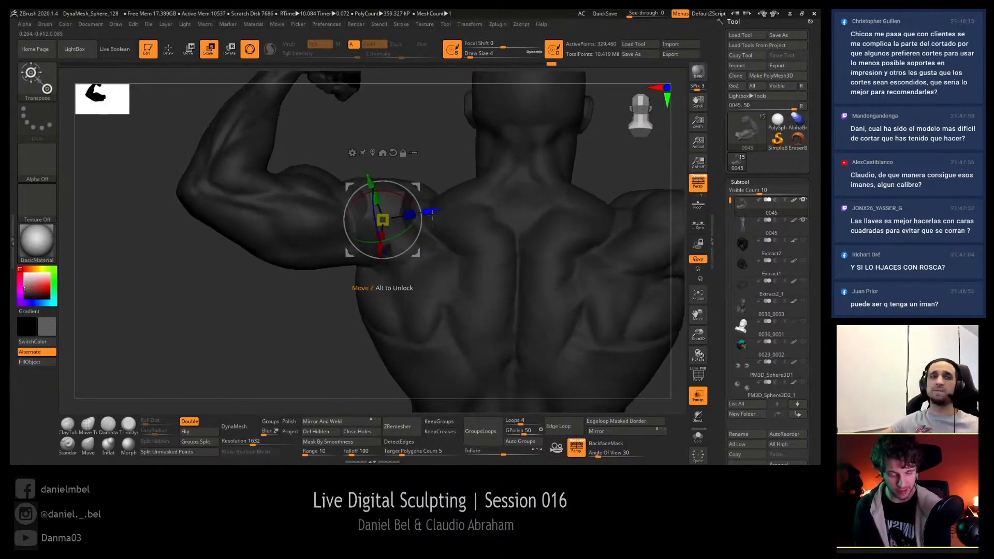
drag(430, 212, 428, 213)
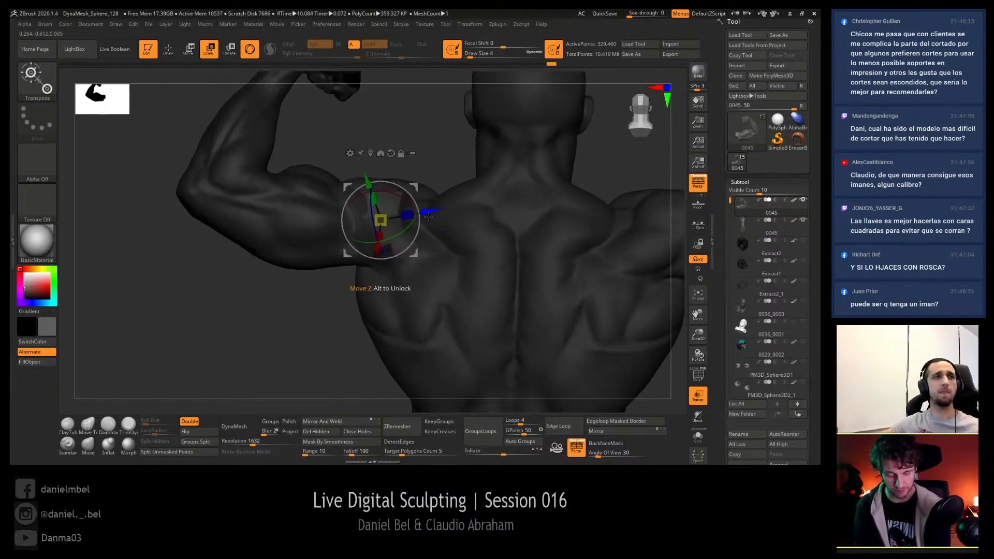
drag(327, 329, 323, 288)
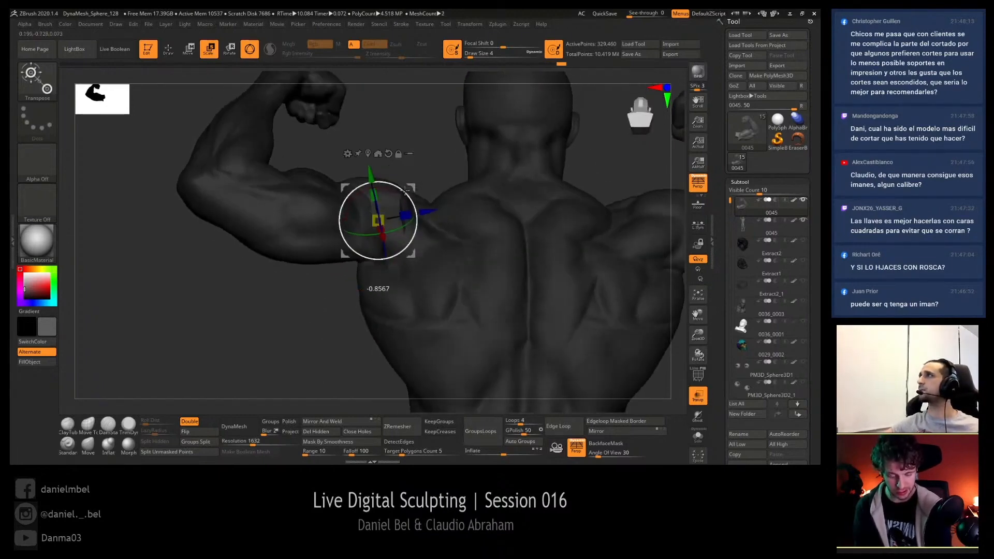
drag(590, 161, 424, 207)
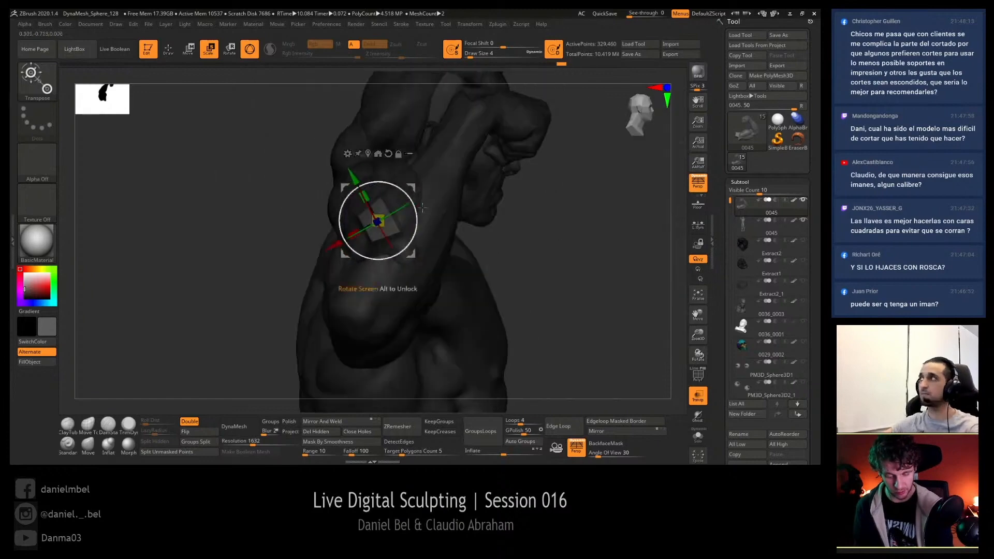
drag(562, 261, 547, 255)
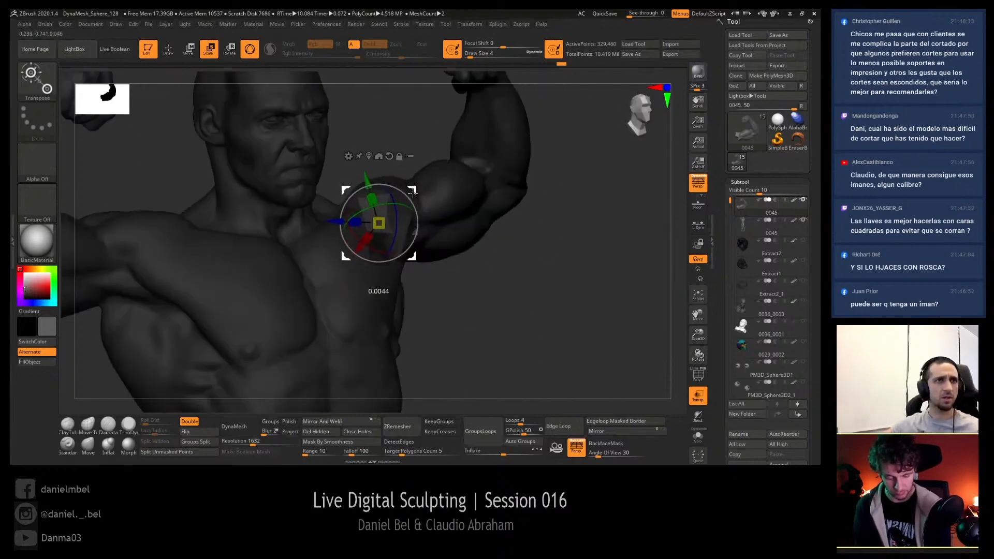
- Isolate the arm, rotate the key around its long axis, and inspect how it meets the plug
click(698, 436)
mouse_move(534, 316)
mouse_down()
mouse_move(552, 325)
mouse_move(539, 323)
mouse_up()
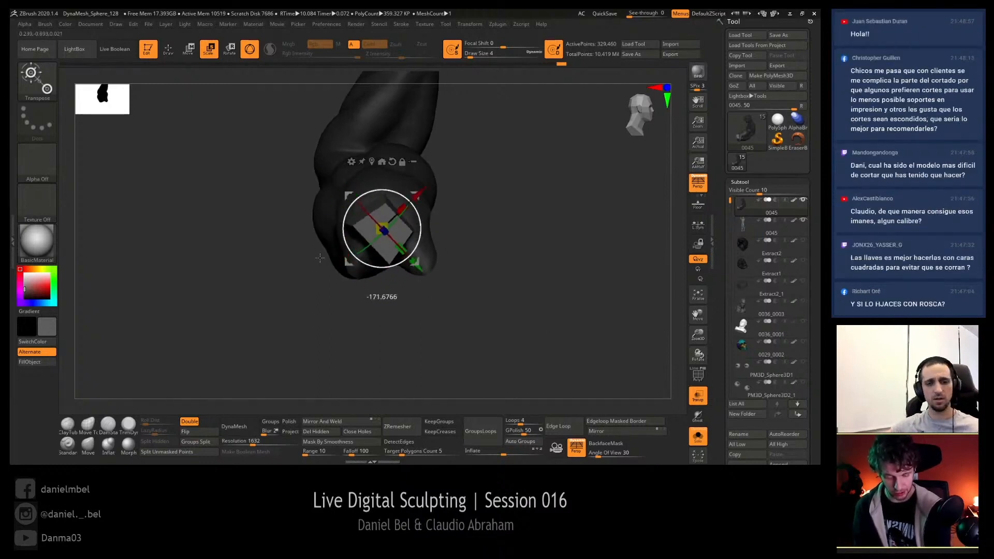
mouse_move(445, 309)
mouse_down()
mouse_move(518, 292)
mouse_move(519, 277)
mouse_move(507, 302)
mouse_move(432, 292)
mouse_up()
key(q)
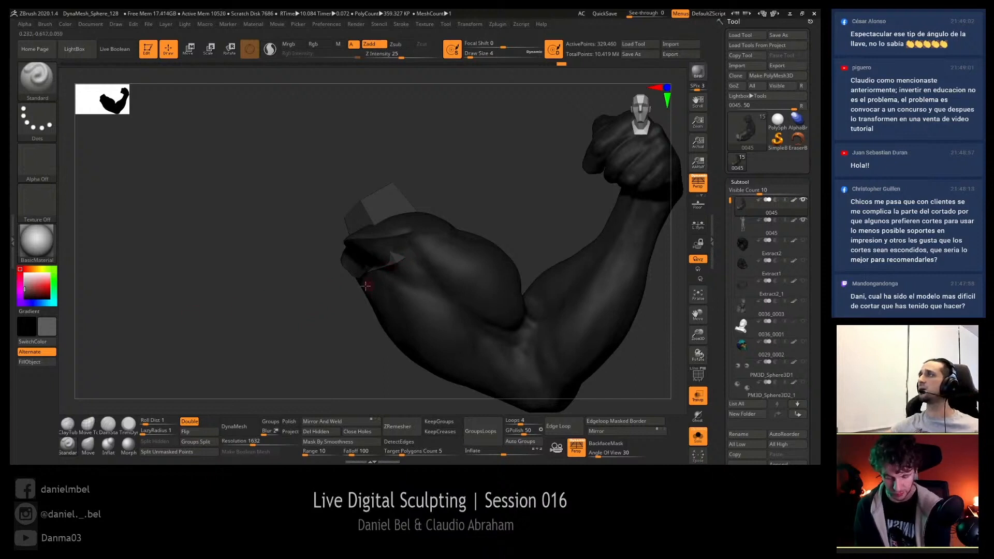
click(93, 442)
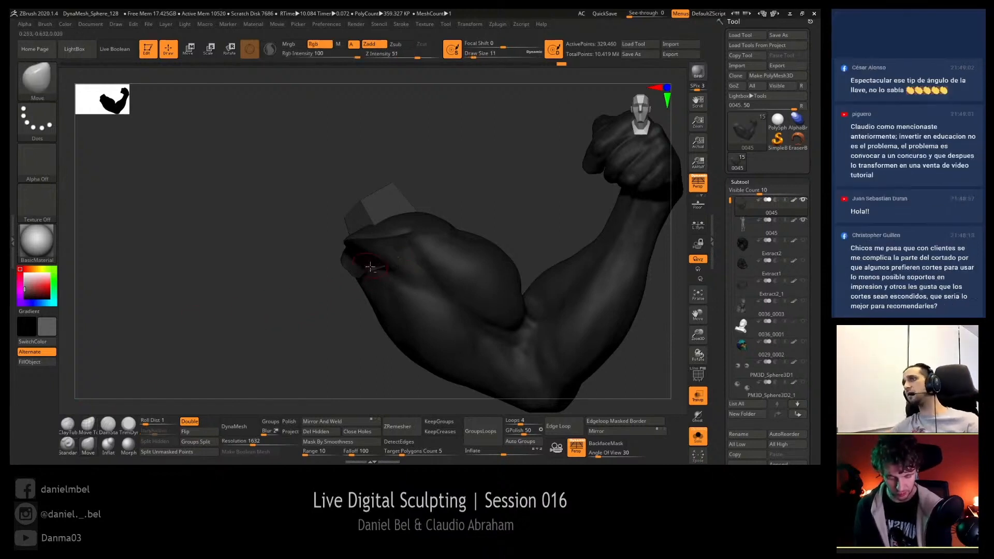
drag(305, 310, 370, 258)
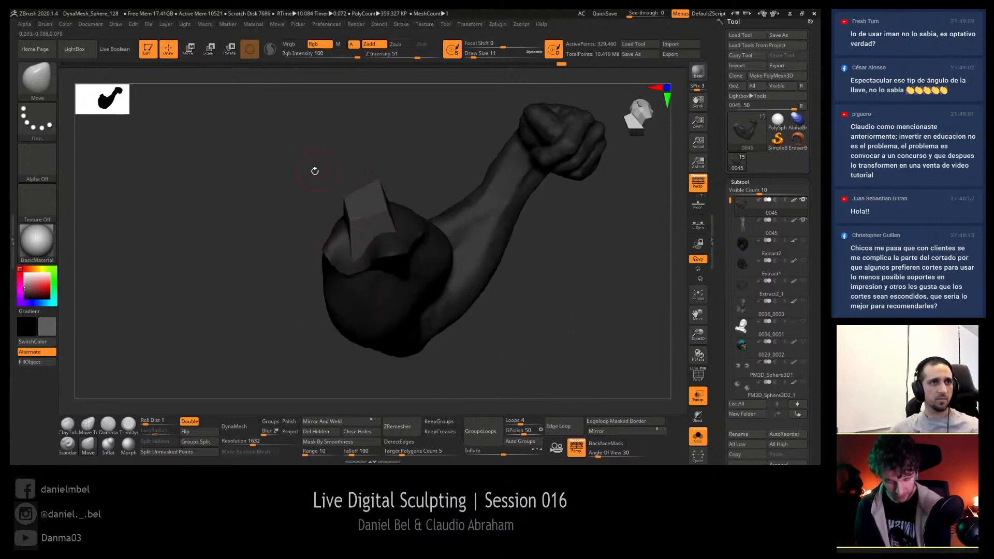
drag(543, 303, 589, 322)
- Show the body, push the key further into the torso along its axis, and turn off transparency
click(698, 438)
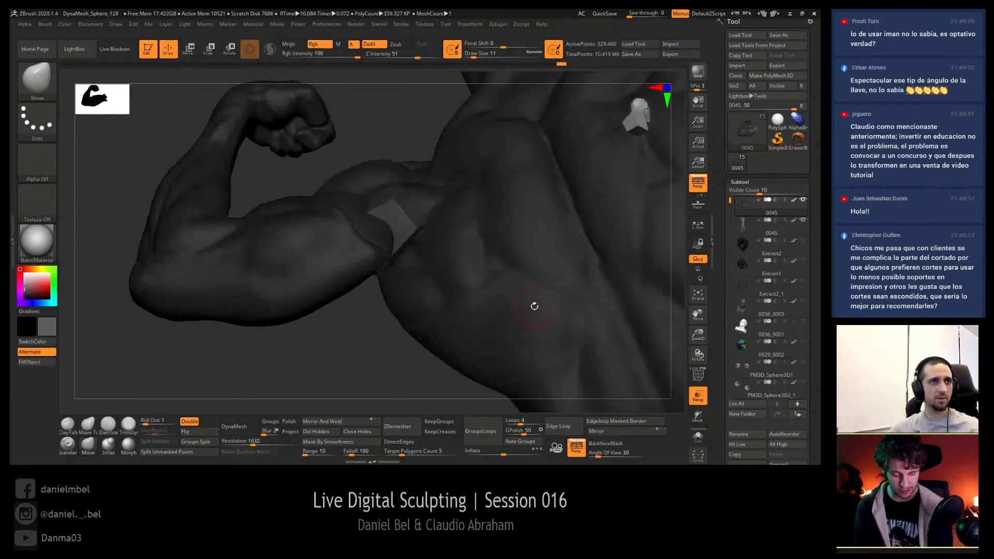
mouse_move(361, 364)
mouse_down()
mouse_move(434, 328)
mouse_move(447, 334)
mouse_up()
key(ctrl)
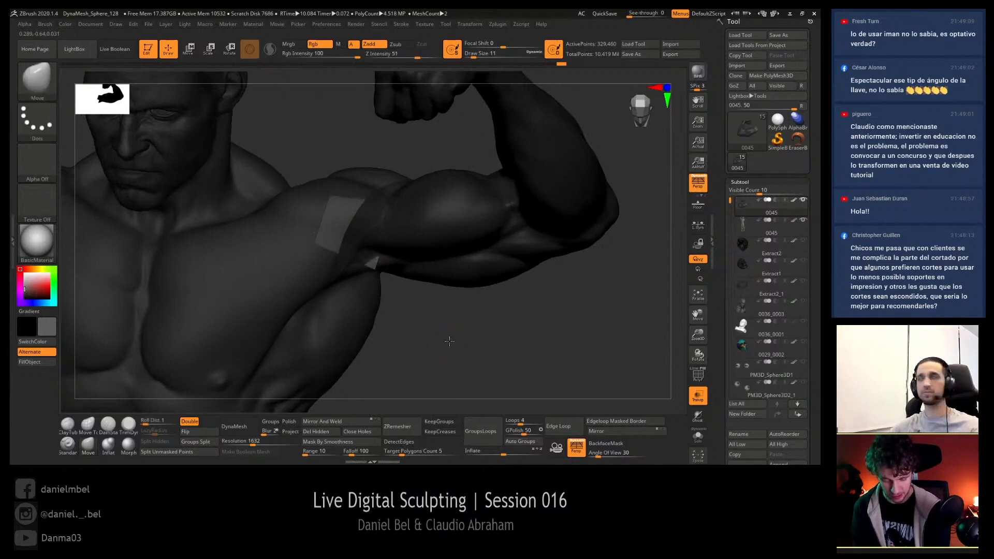
drag(447, 340, 419, 299)
key(w)
drag(307, 220, 293, 220)
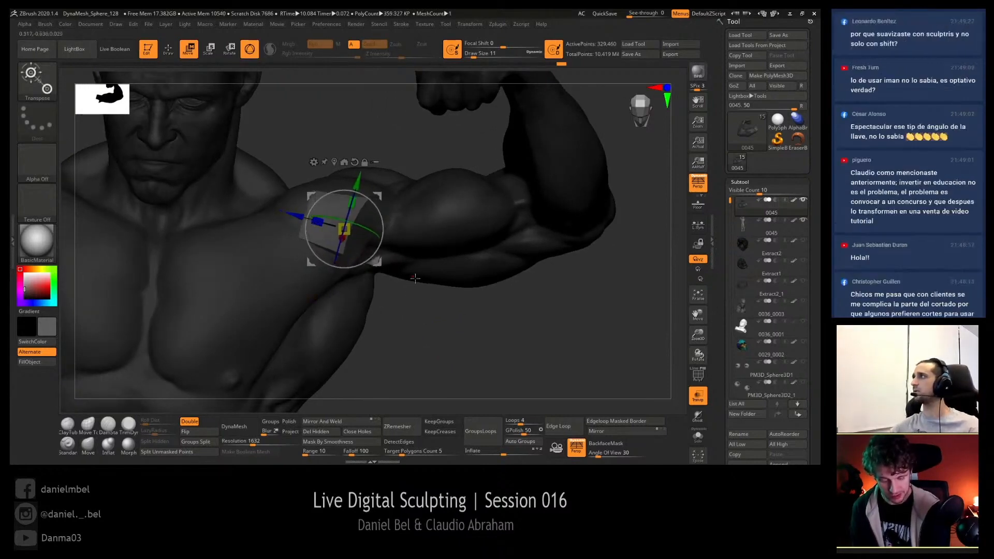
drag(453, 325, 464, 329)
click(696, 399)
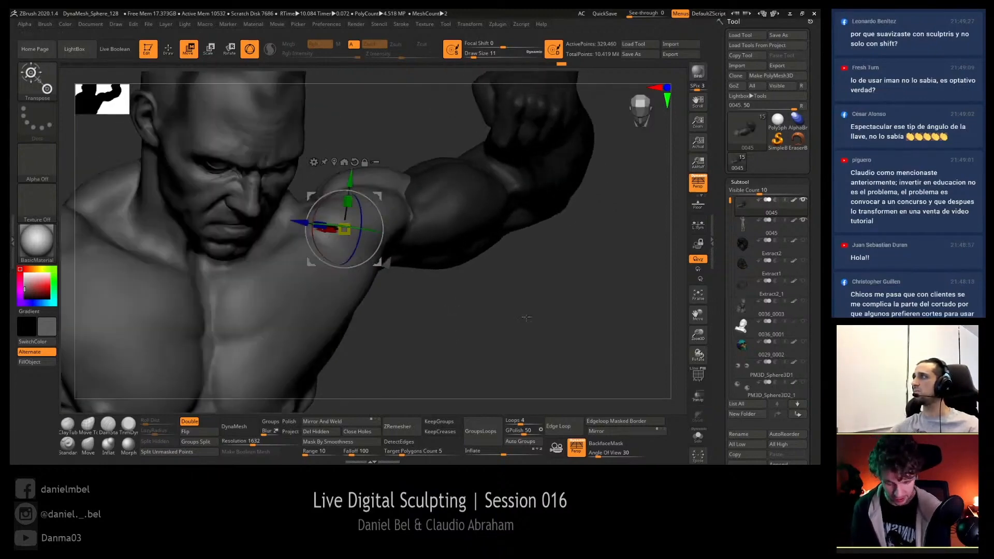
mouse_move(526, 315)
mouse_down()
mouse_move(519, 348)
mouse_move(510, 306)
mouse_up()
- Isolate the arm again and adjust the key's rotation on the shoulder plug
click(698, 436)
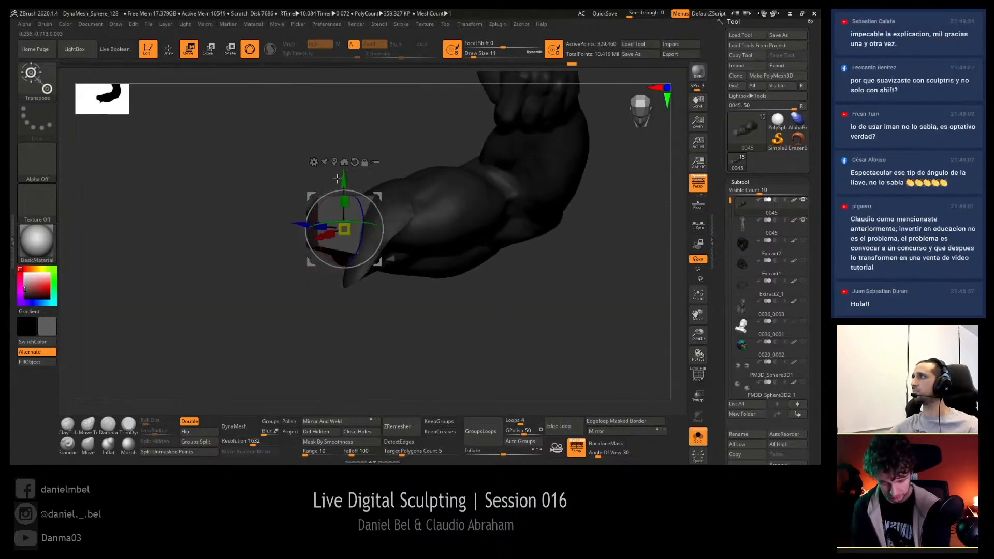
drag(435, 356, 351, 268)
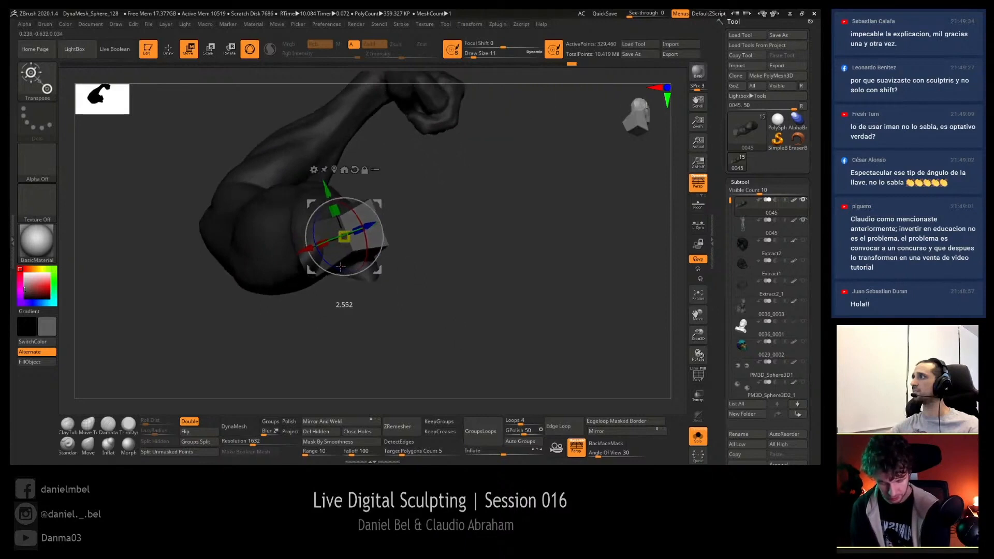
mouse_move(418, 262)
mouse_down()
mouse_move(471, 296)
mouse_move(316, 205)
mouse_up()
key(q)
- Choose the ClipCurve brush and view the tapered key side-on for a straight clip
mouse_move(491, 290)
mouse_down()
mouse_move(316, 334)
mouse_move(295, 355)
mouse_up()
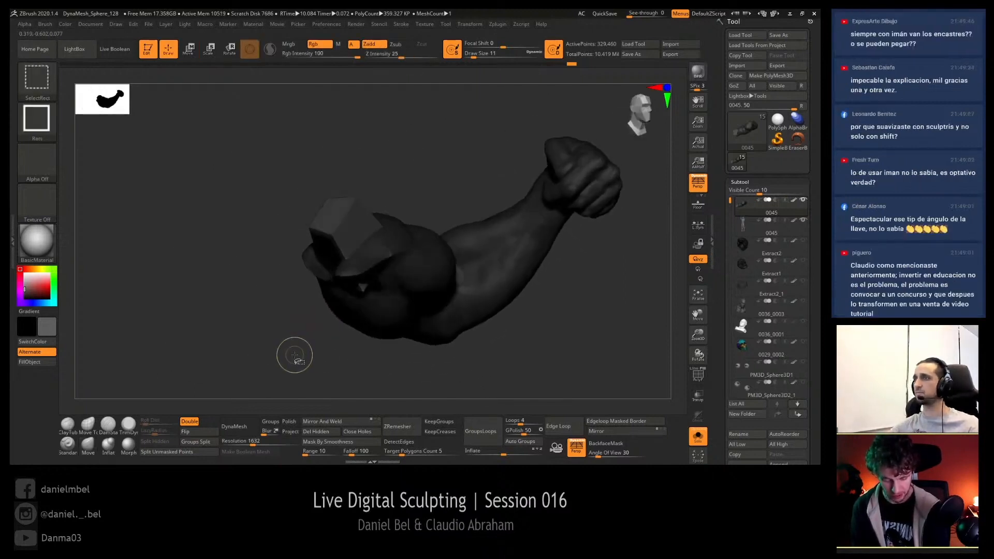
click(47, 82)
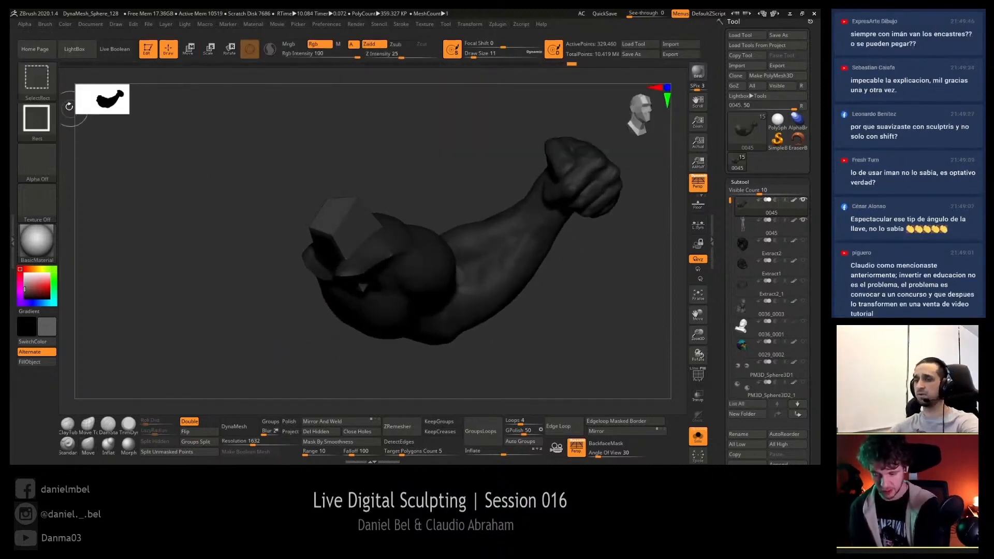
click(52, 83)
click(170, 125)
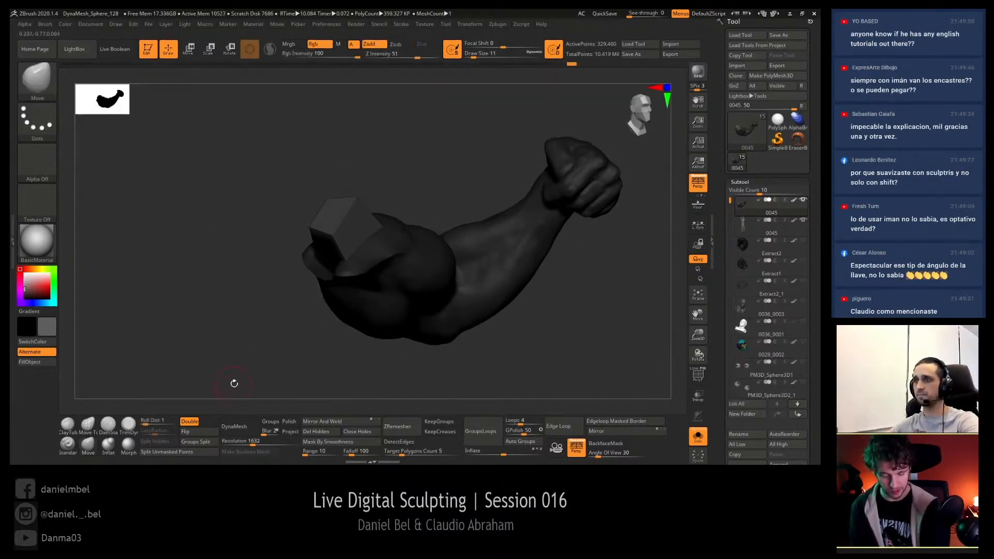
mouse_move(259, 368)
mouse_down()
mouse_move(279, 323)
mouse_move(300, 313)
mouse_up()
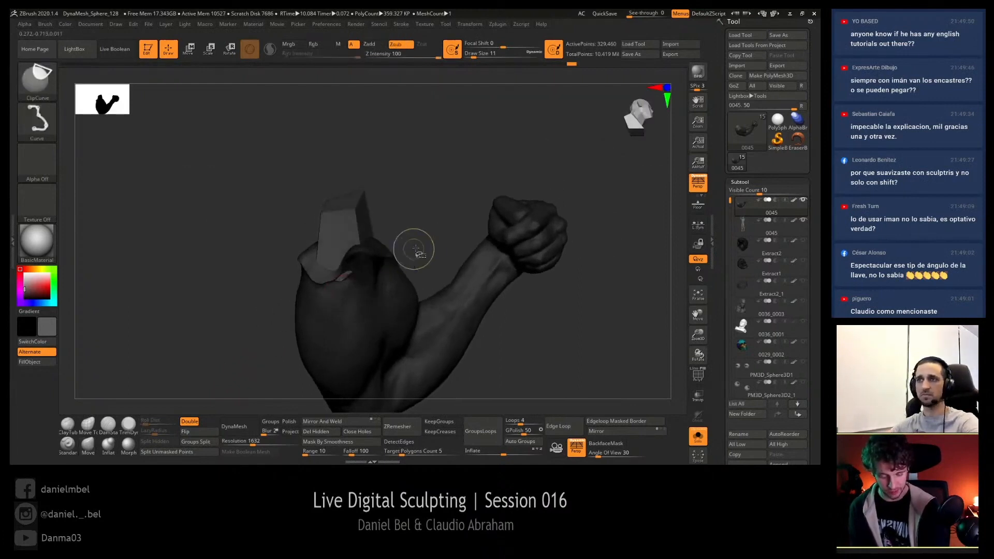
mouse_move(224, 326)
mouse_down()
mouse_move(210, 310)
mouse_move(359, 288)
mouse_up()
drag(440, 206, 444, 160)
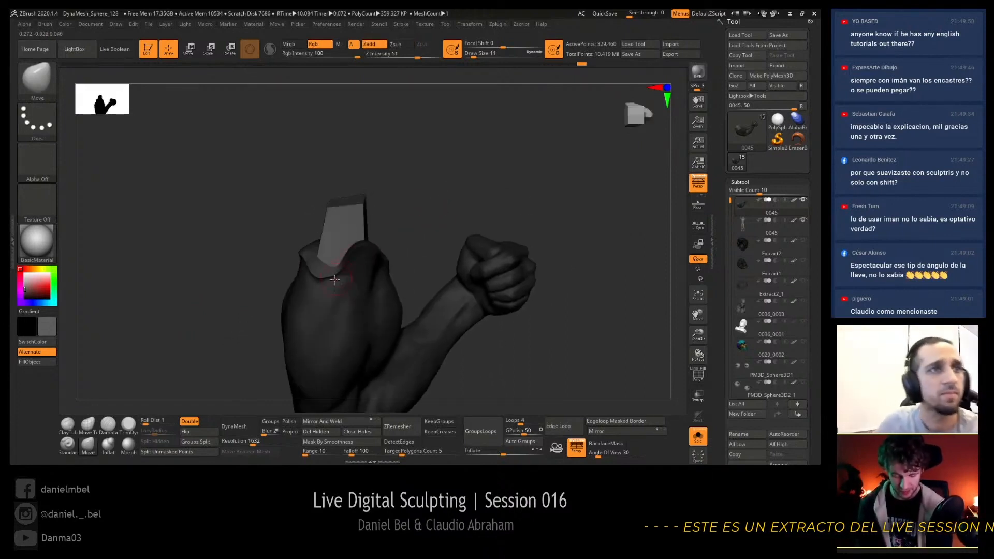
drag(395, 213, 367, 221)
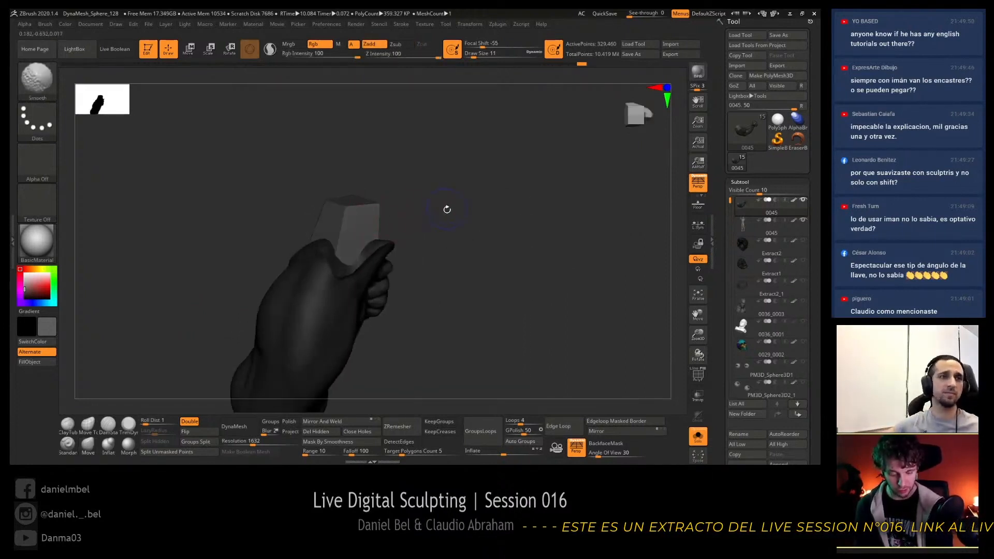
- Turn on the polygroup display and trim the outer end of the key with a straight curve cut
key(shift+f)
mouse_move(485, 211)
mouse_down()
mouse_move(455, 195)
mouse_move(455, 215)
mouse_move(460, 203)
mouse_move(442, 218)
mouse_move(424, 188)
mouse_move(451, 197)
mouse_up()
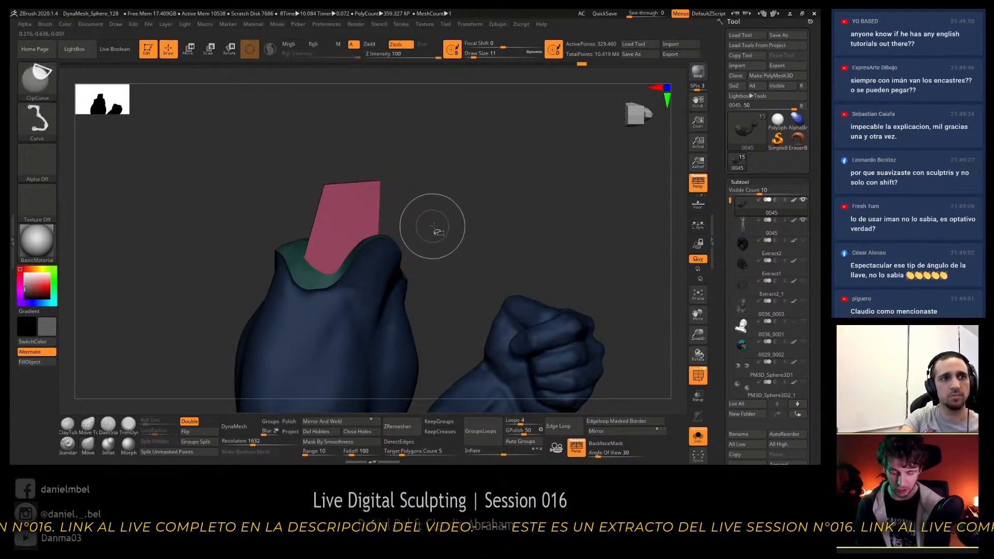
ctrl+click(40, 81)
ctrl+click(166, 128)
mouse_move(251, 169)
ctrl+shift+mouse_down()
mouse_move(483, 210)
mouse_move(459, 211)
mouse_move(472, 194)
mouse_move(458, 222)
mouse_move(430, 238)
mouse_move(471, 202)
mouse_move(444, 173)
mouse_move(410, 160)
mouse_move(382, 202)
mouse_move(424, 189)
ctrl+shift+mouse_up()
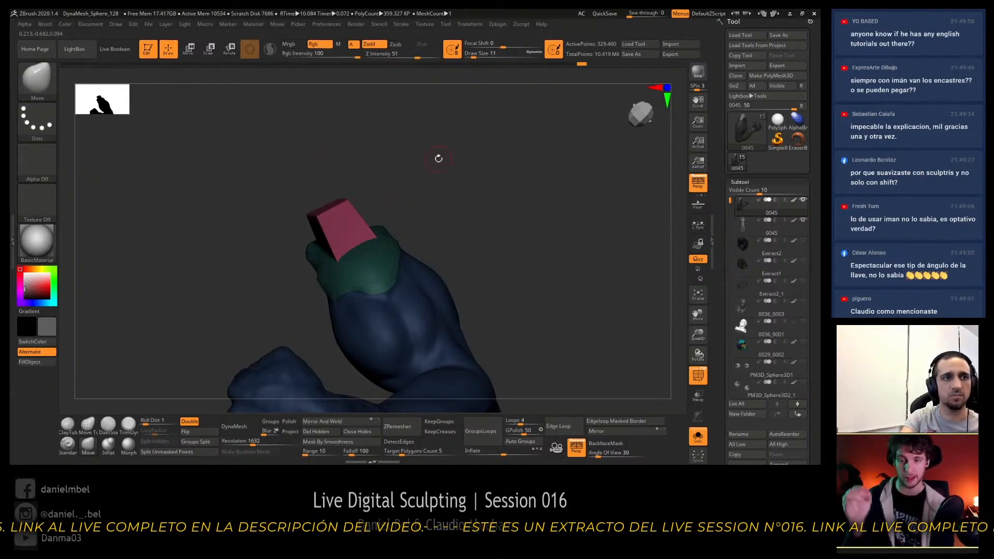
drag(457, 214, 499, 289)
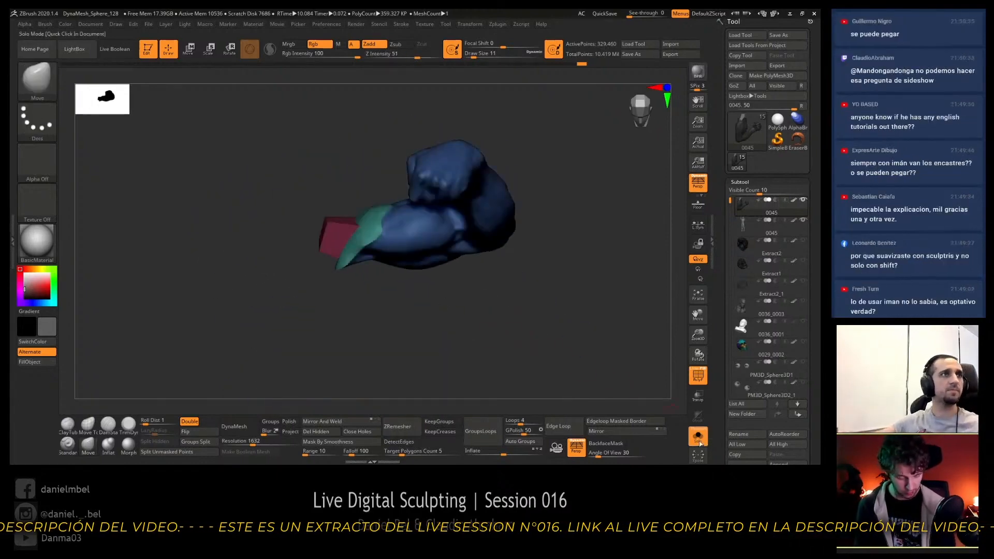
- Nudge the key slightly with the Move gizmo, then show the body with the arm from behind
key(w)
drag(518, 350, 508, 306)
mouse_move(287, 226)
mouse_down()
mouse_move(311, 232)
mouse_move(291, 227)
mouse_up()
drag(486, 316, 341, 288)
key(q)
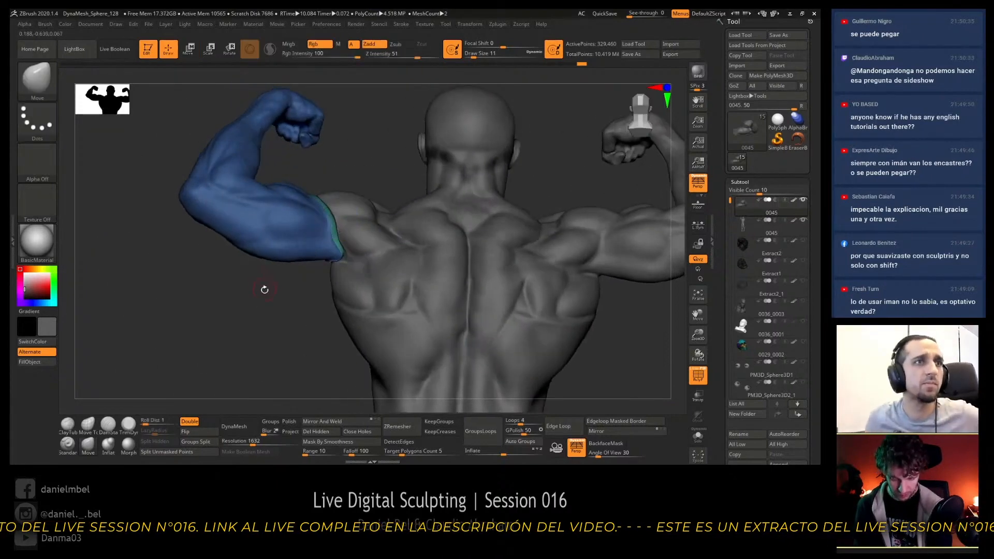
drag(267, 292, 266, 304)
- Select the body and isolate its shoulder area around the key using the SelectLasso brush
alt+click(366, 199)
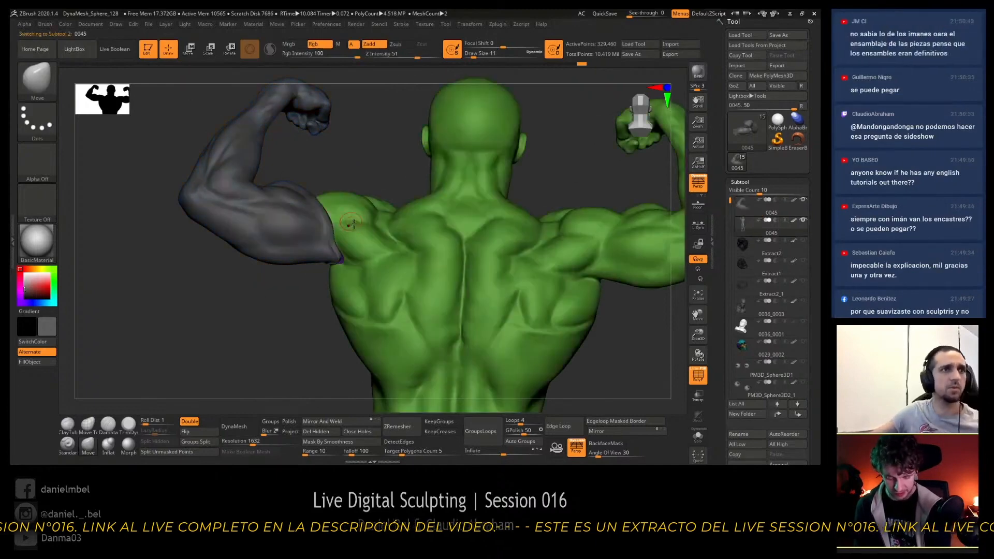
click(35, 85)
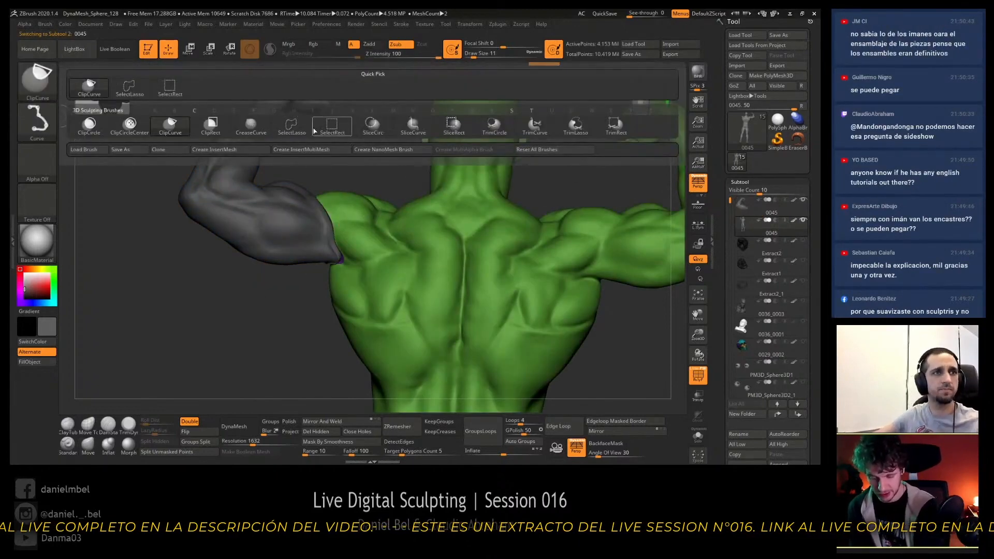
click(292, 125)
ctrl+shift+drag(328, 164, 391, 332)
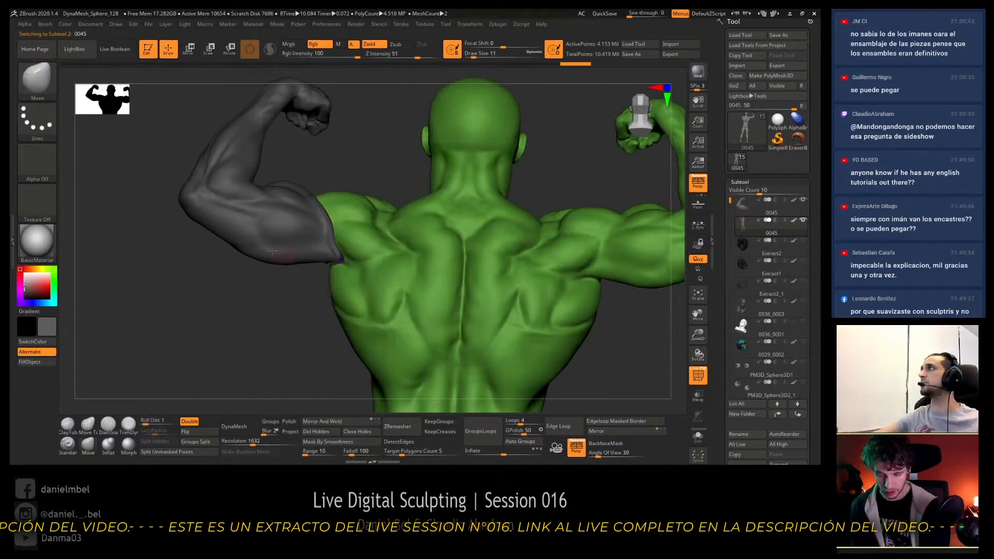
mouse_move(328, 166)
ctrl+shift+mouse_down()
mouse_move(249, 263)
mouse_move(337, 150)
mouse_move(320, 150)
ctrl+shift+mouse_up()
mouse_move(284, 371)
mouse_down()
mouse_move(248, 341)
mouse_move(387, 328)
mouse_up()
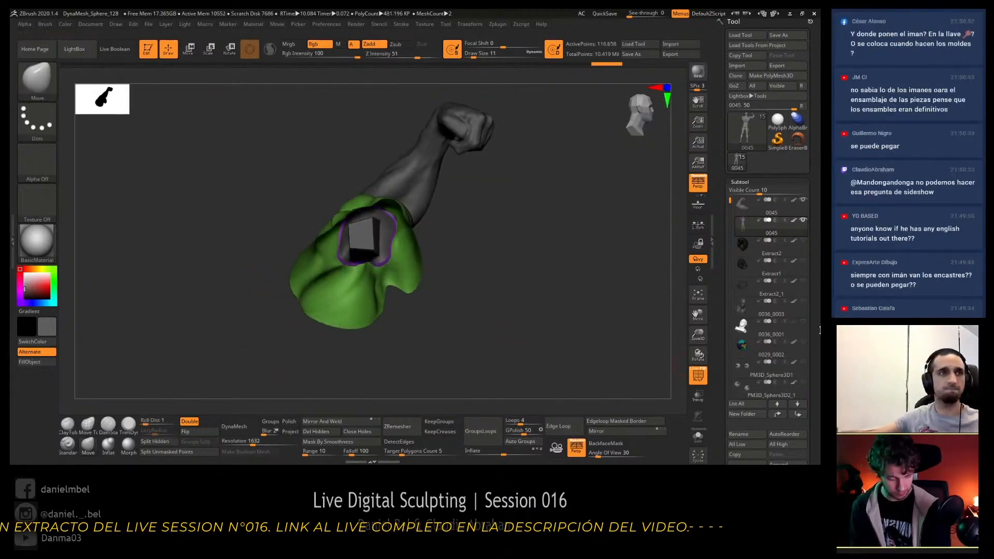
drag(496, 308, 487, 344)
- Select the arm and fine-tune the key's placement inside the open shoulder, checking its clearance from the torso walls
key(shift+f)
alt+click(444, 271)
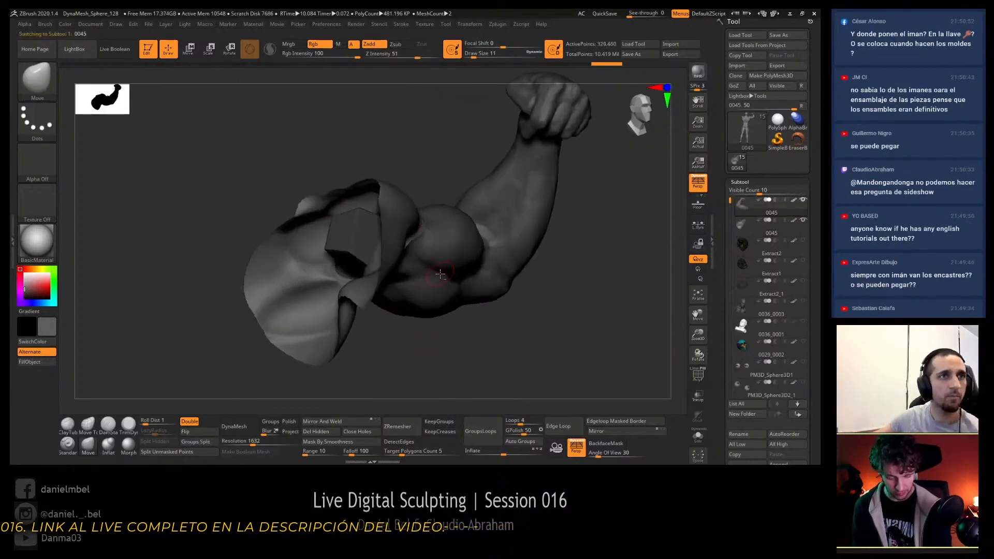
key(w)
drag(396, 339, 460, 311)
key(shift+f)
drag(359, 216, 360, 220)
drag(482, 253, 502, 279)
drag(399, 218, 393, 239)
drag(508, 280, 497, 332)
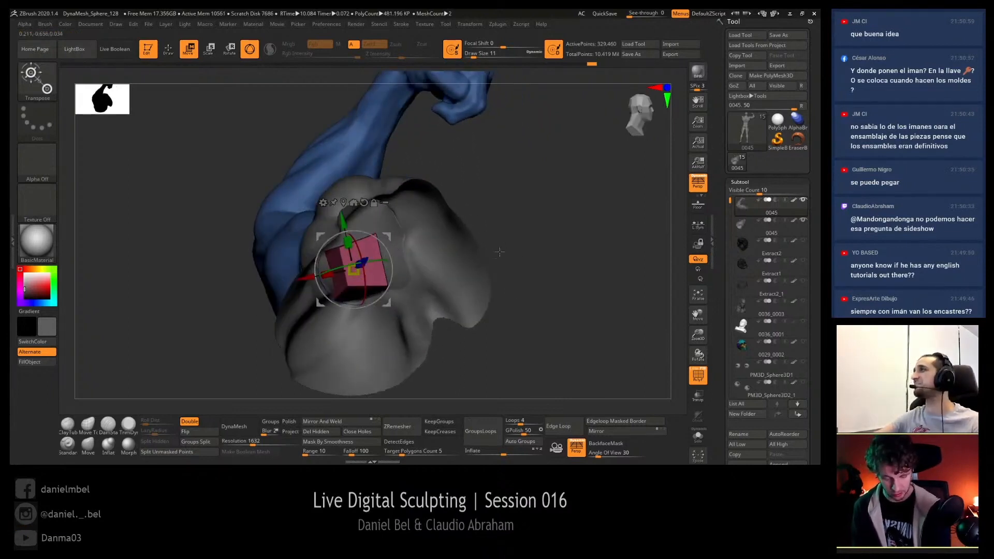
- Undo the last two key adjustments and redo one of them
key(q)
mouse_move(501, 243)
mouse_down()
mouse_move(554, 239)
mouse_move(337, 277)
mouse_up()
key(ctrl+z)
key(ctrl+z)
key(ctrl+shift+z)
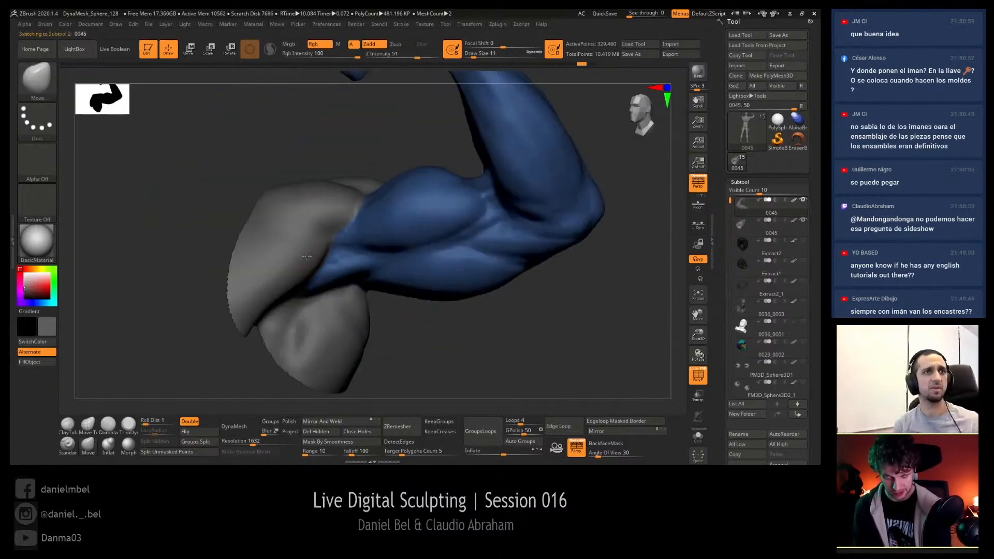
- Select the body, unhide the rest of its mesh, and save the tool
alt+click(307, 256)
key(ctrl+shift)
ctrl+shift+click(534, 332)
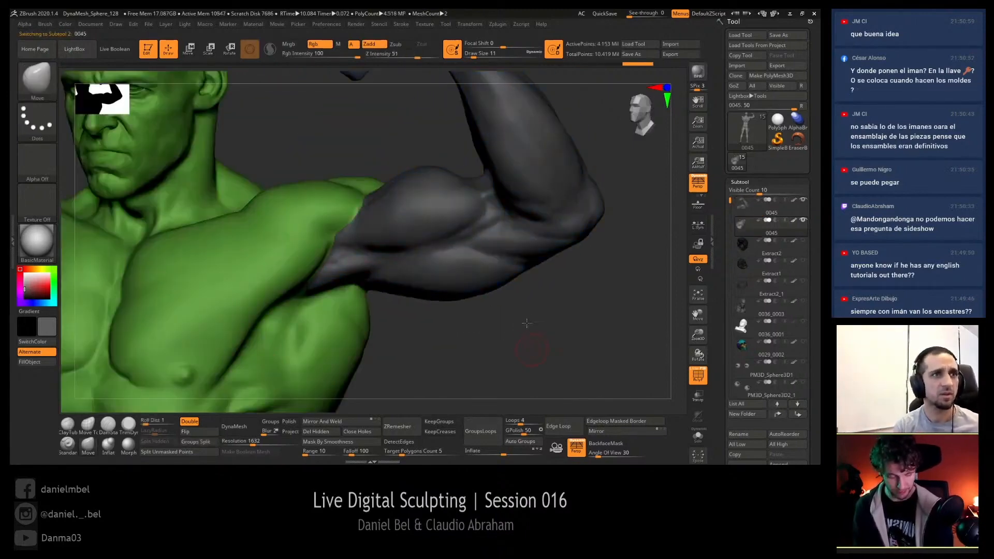
drag(526, 323, 622, 302)
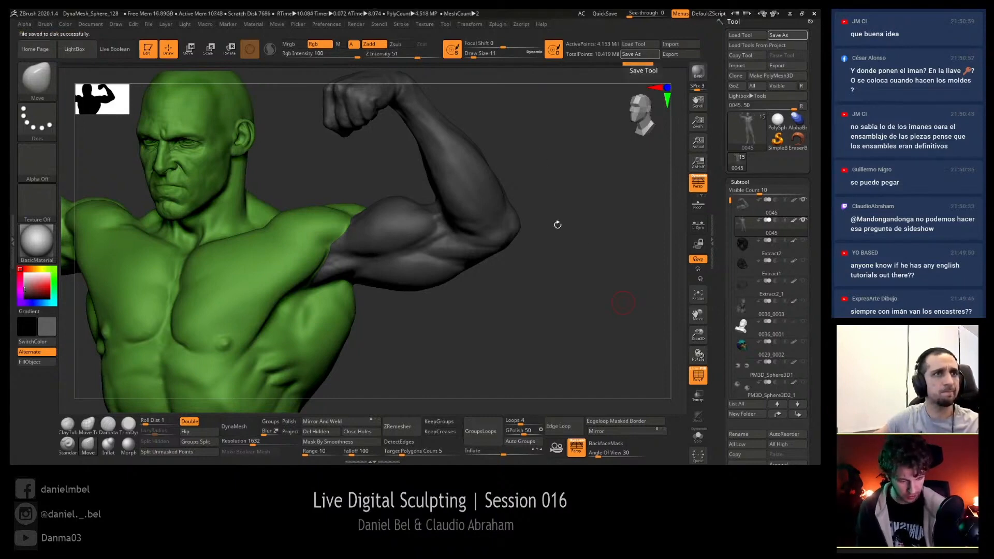
- Isolate the arm and examine the key on its shoulder plug from several sides
click(742, 204)
key(shift+f)
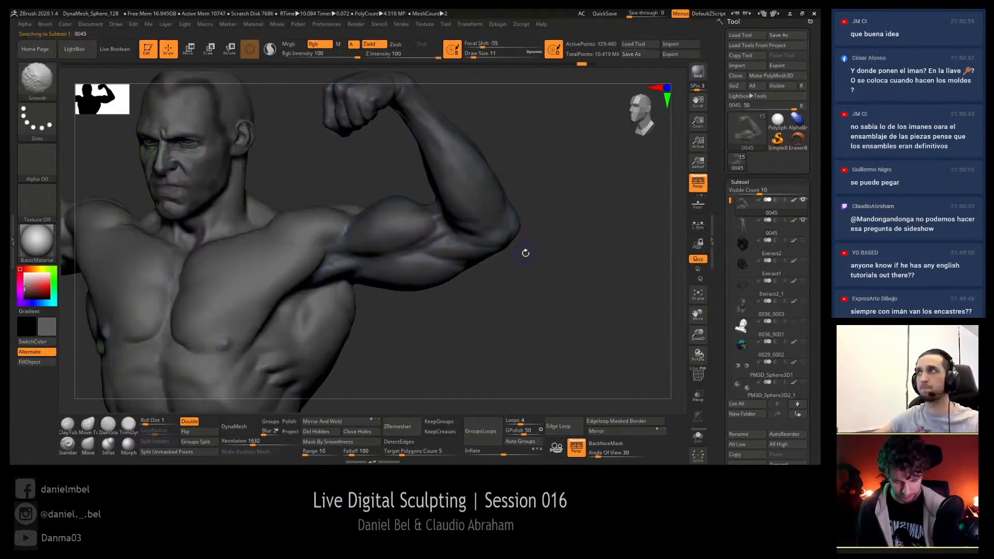
key(shift+f)
click(696, 441)
drag(529, 318, 375, 204)
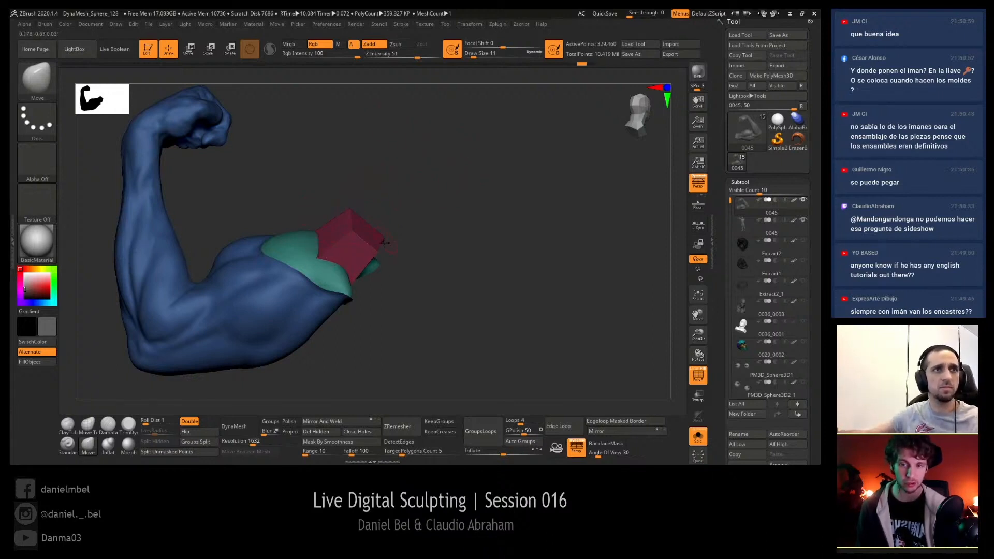
drag(458, 231, 425, 206)
drag(489, 251, 373, 213)
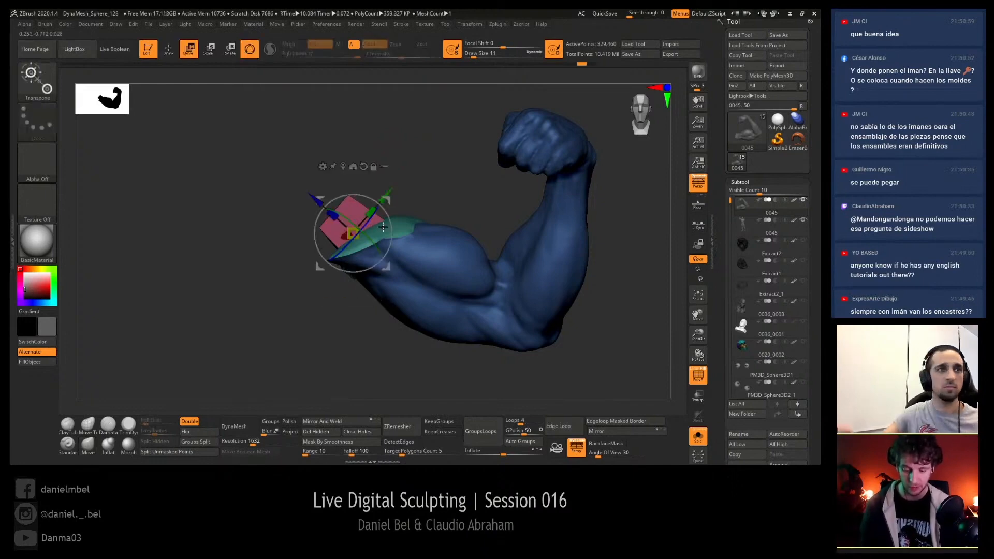
drag(431, 178, 447, 191)
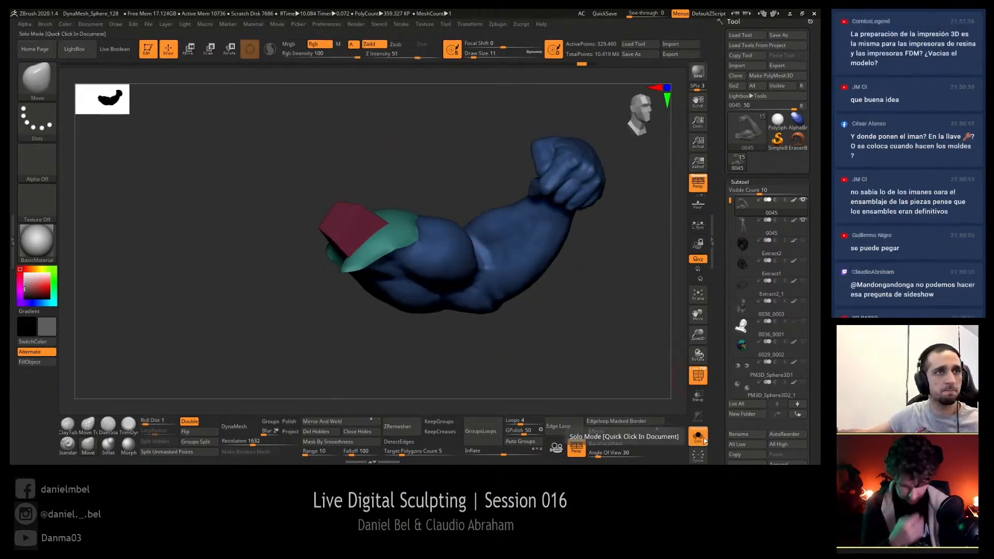
- Show the body and arm together, select the body, and turn on Live Boolean
click(698, 438)
click(743, 228)
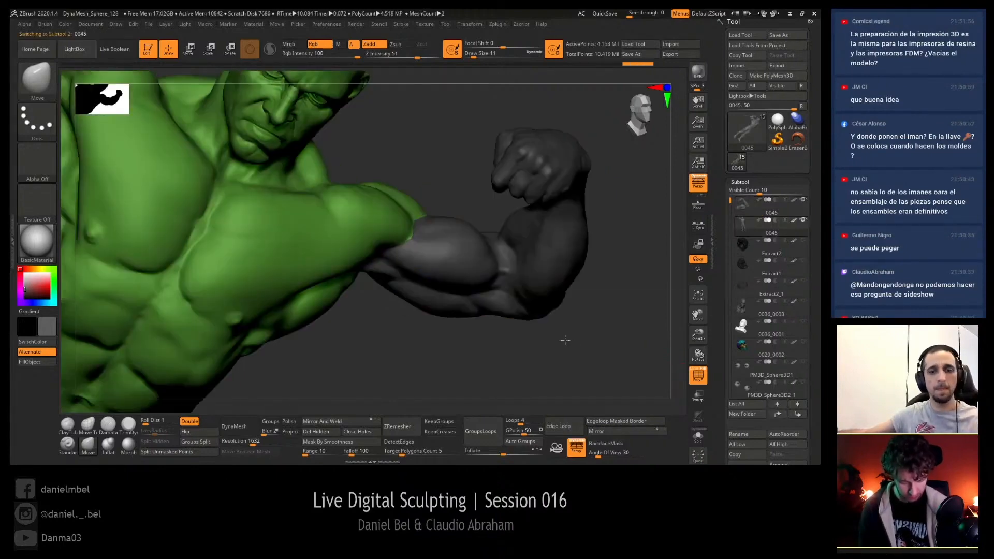
drag(565, 340, 542, 339)
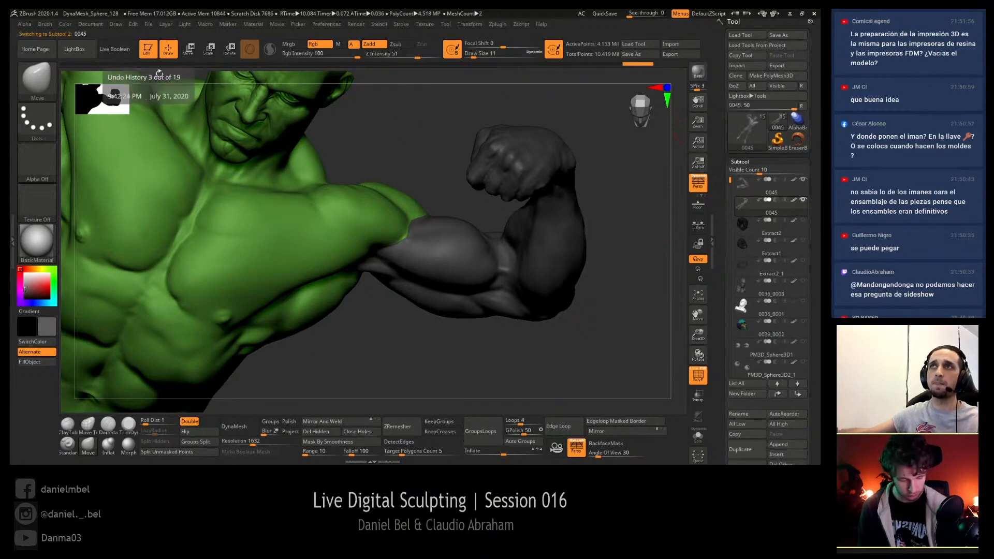
click(114, 49)
drag(392, 137, 639, 194)
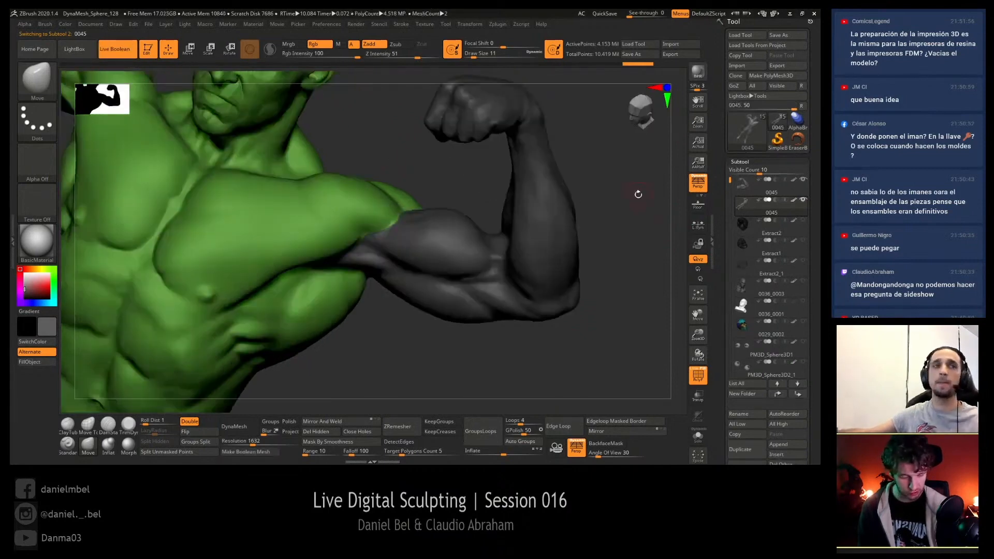
- Set the arm subtool to subtraction and move the body above it so the arm is cut from the shoulder
click(751, 185)
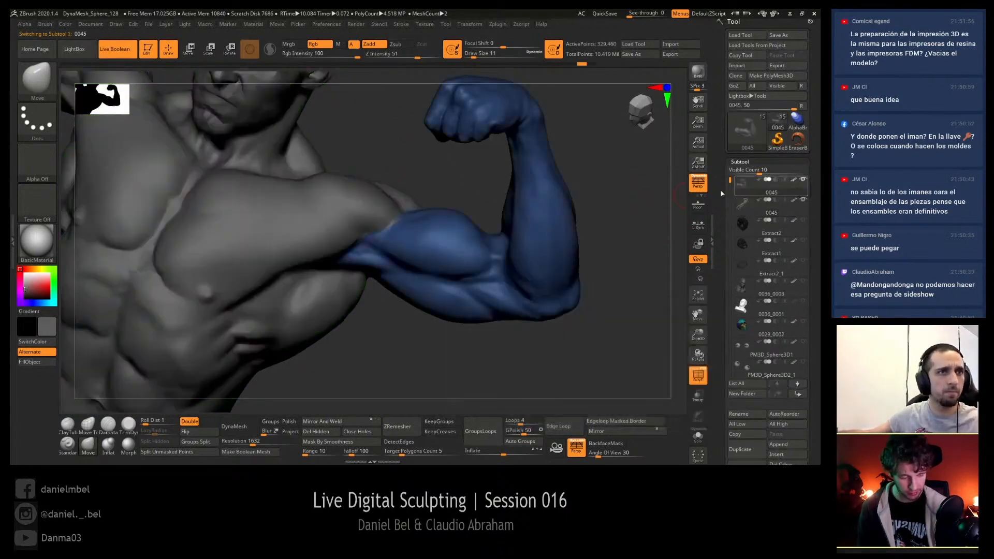
drag(635, 203, 617, 186)
click(748, 206)
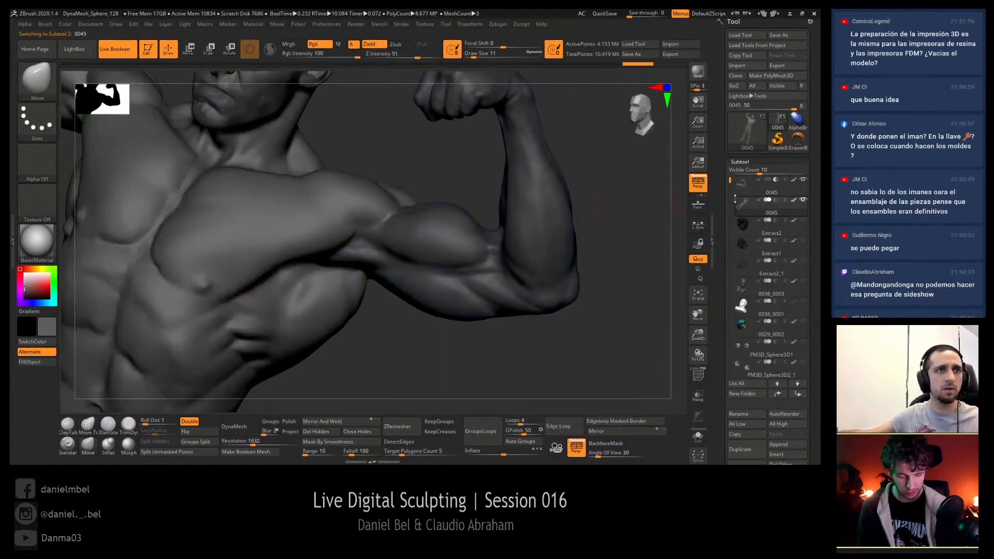
click(777, 384)
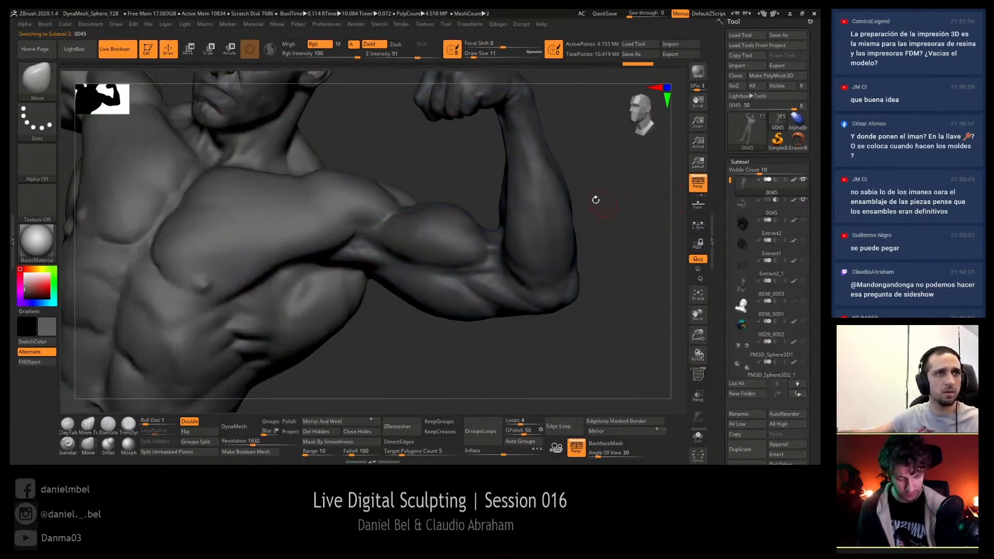
mouse_move(595, 200)
mouse_down()
mouse_move(546, 222)
mouse_move(518, 224)
mouse_move(541, 207)
mouse_move(512, 208)
mouse_move(526, 213)
mouse_move(504, 226)
mouse_move(524, 200)
mouse_move(406, 216)
mouse_up()
click(739, 207)
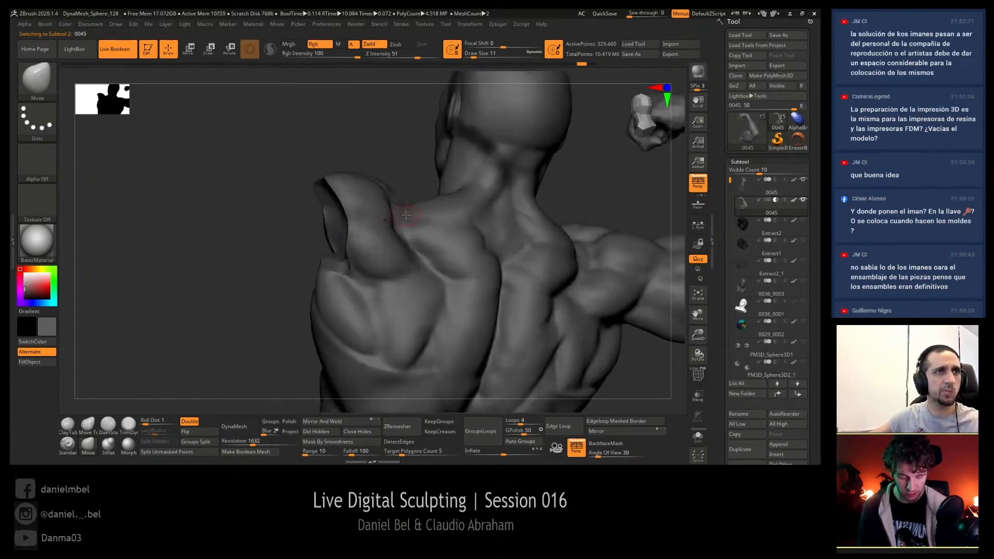
mouse_move(283, 220)
mouse_down()
mouse_move(474, 246)
mouse_move(498, 221)
mouse_move(463, 248)
mouse_move(542, 235)
mouse_up()
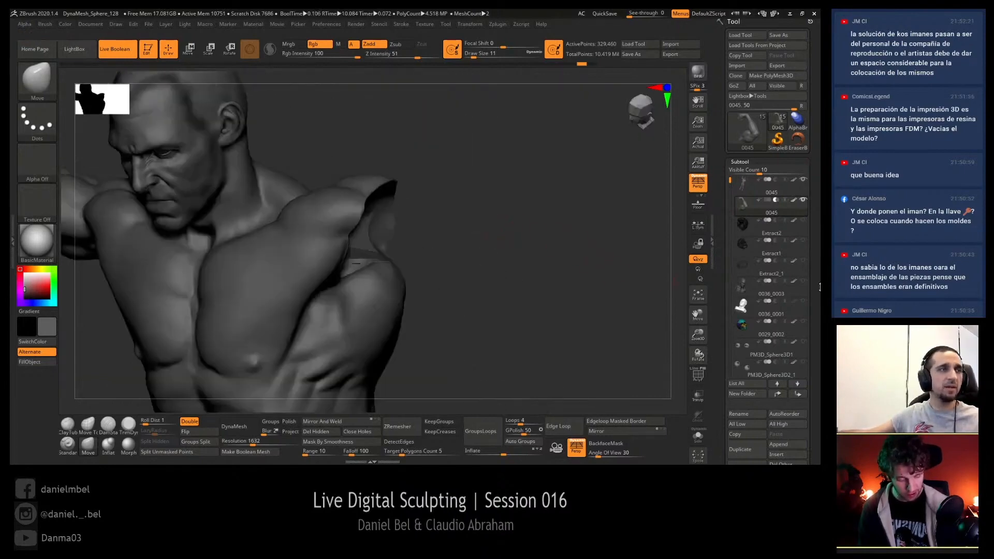
- Expand the subtool Boolean options containing Make Boolean Mesh, then return to the subtool list
scroll(815, 261, down, 1)
scroll(815, 261, down, 10)
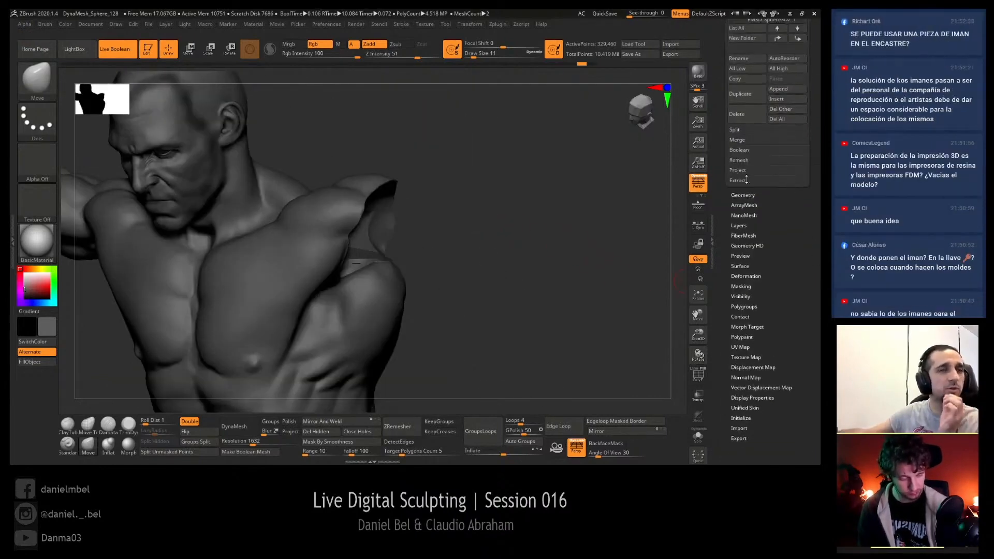
key(shift)
click(748, 149)
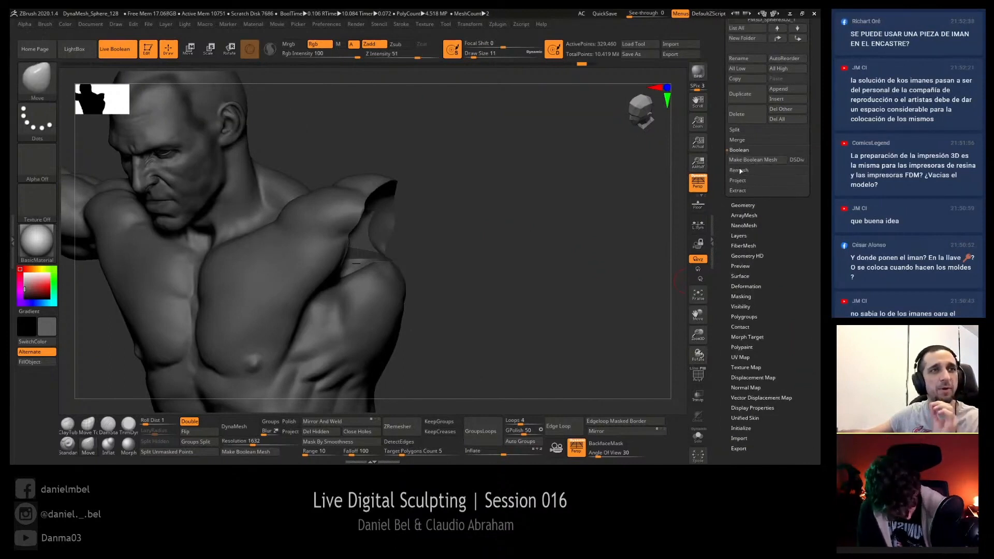
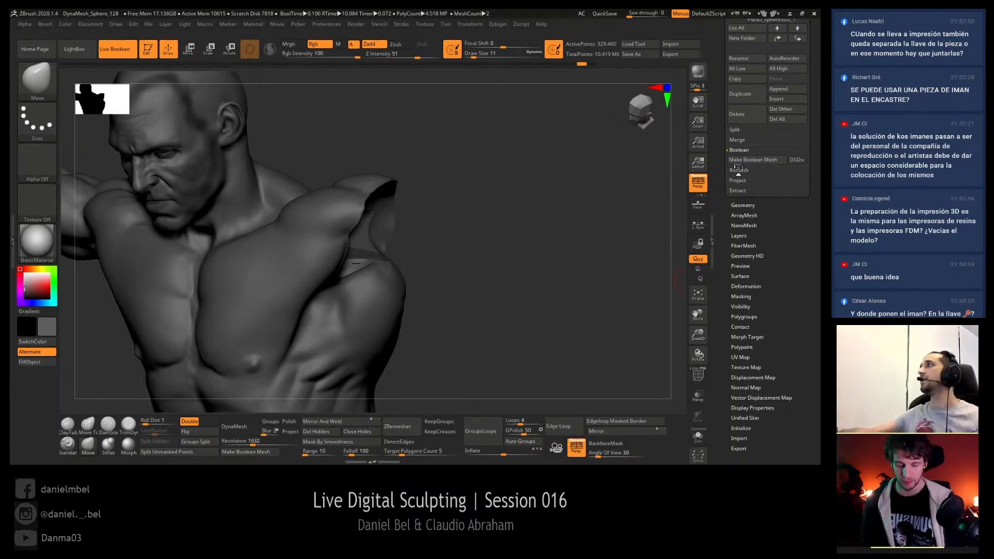
mouse_move(480, 278)
mouse_down()
mouse_move(459, 281)
mouse_move(512, 275)
mouse_up()
scroll(808, 104, up, 5)
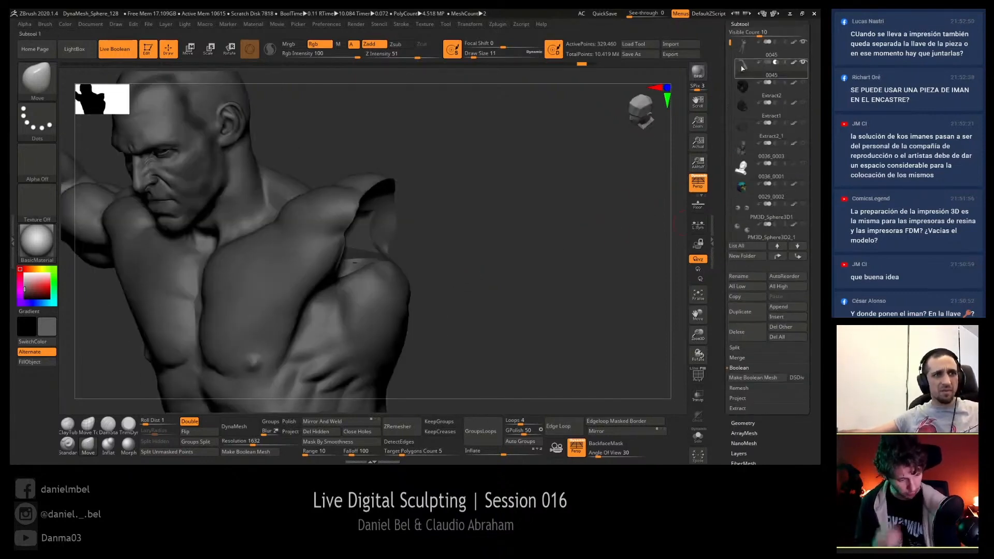
scroll(820, 92, up, 1)
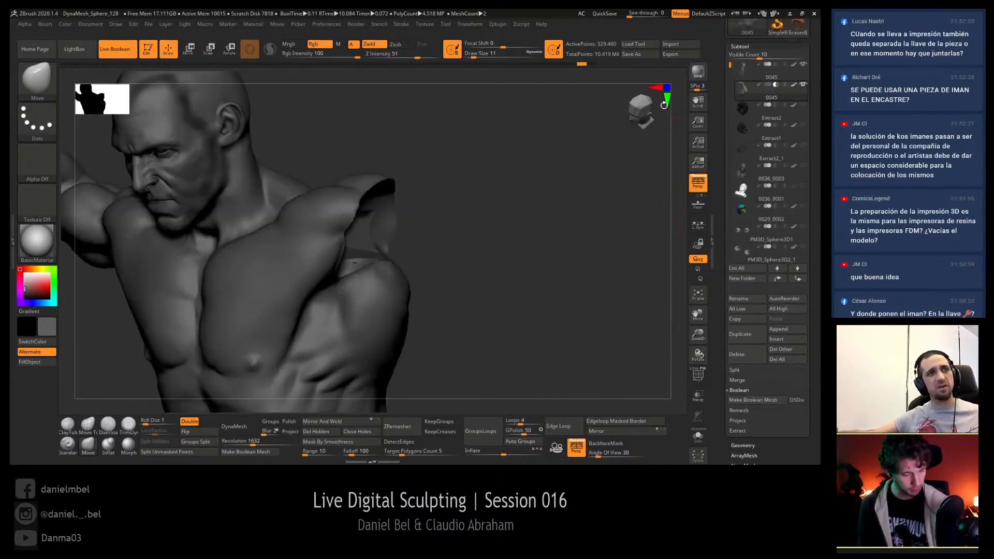
- Switch the arm subtool to addition for comparison with the body, then set it to subtraction again
click(737, 89)
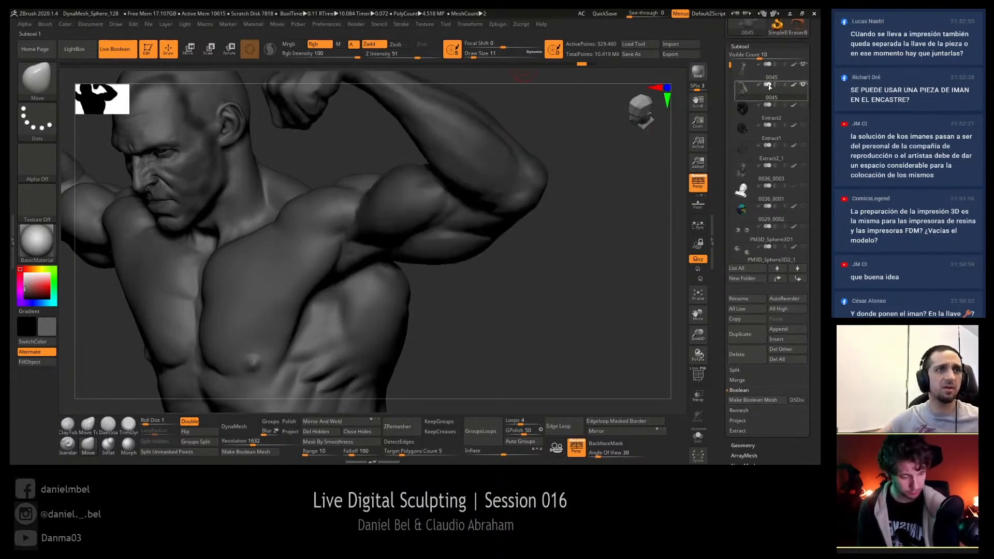
click(768, 70)
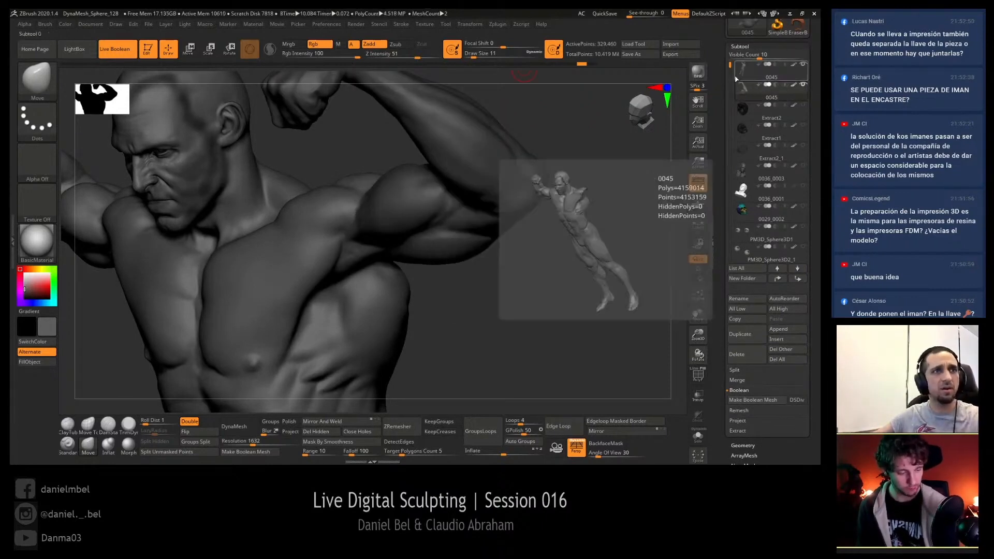
click(777, 88)
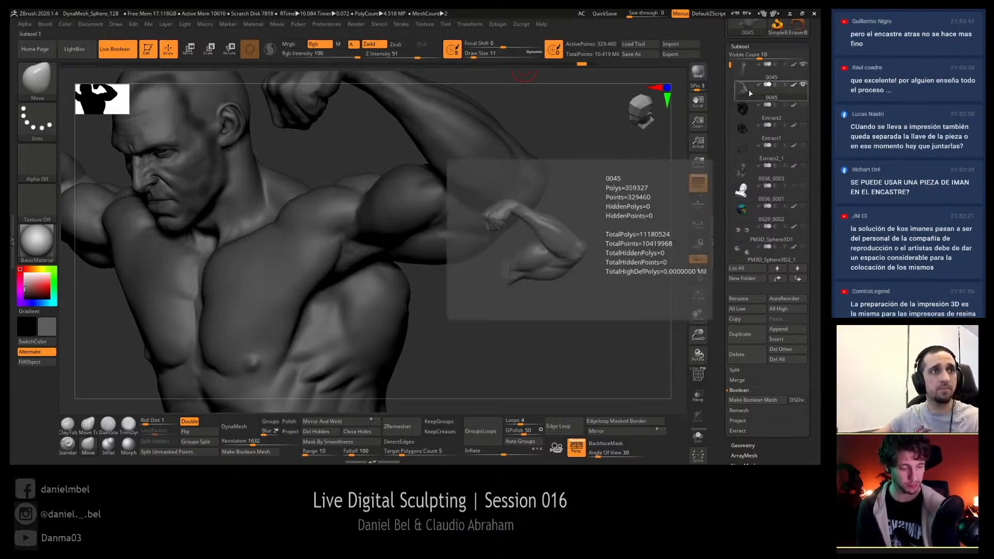
click(775, 85)
- Inspect the key socket in the shoulder, toggling the polygroup display and testing the subtracted arm's position with the Move gizmo
drag(553, 205, 510, 196)
key(w)
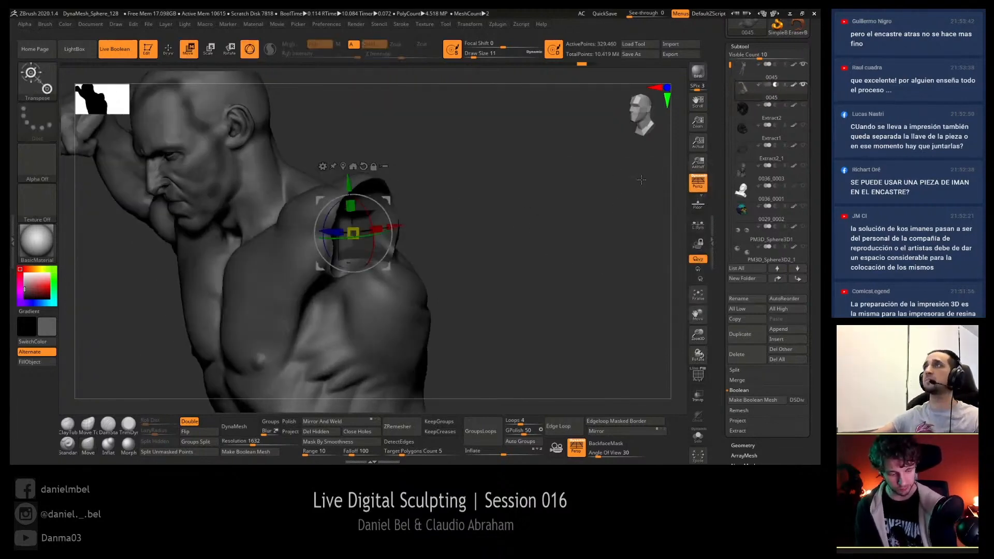
key(shift+f)
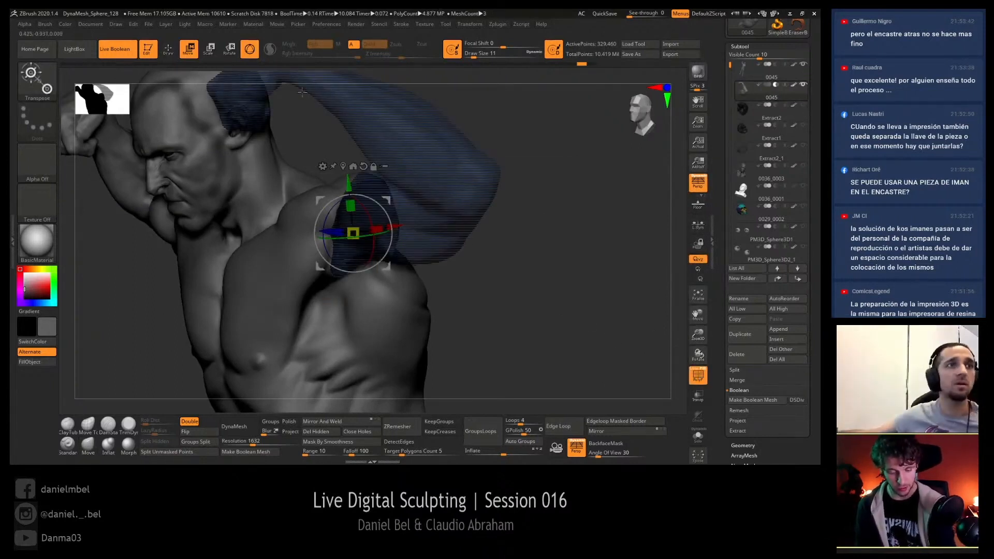
key(shift+f)
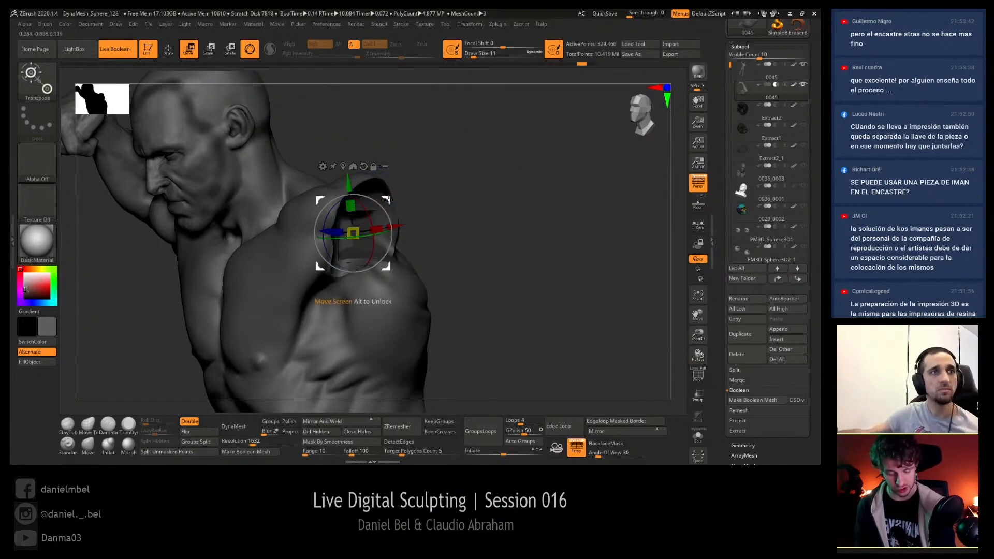
mouse_move(348, 184)
mouse_down()
mouse_move(347, 168)
mouse_move(365, 210)
mouse_move(364, 196)
mouse_up()
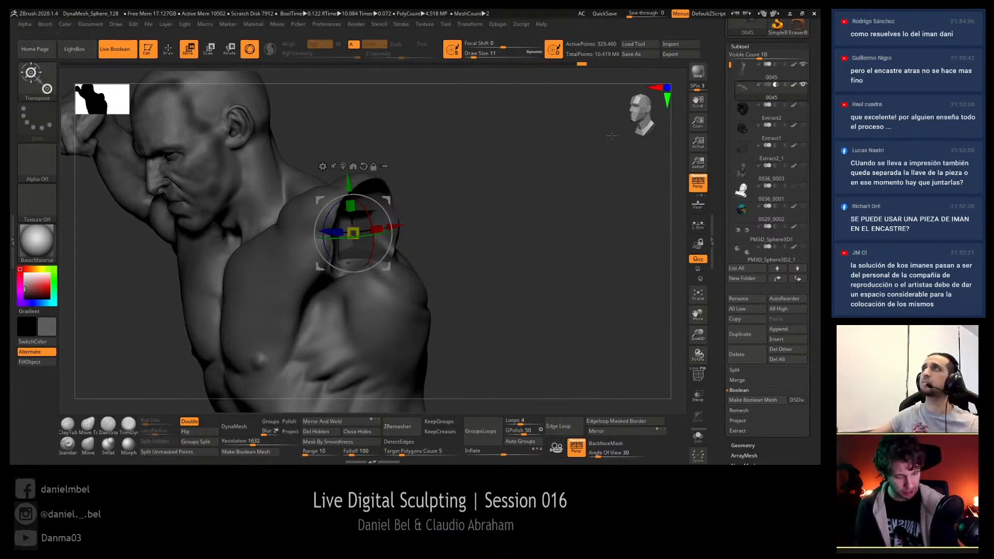
key(q)
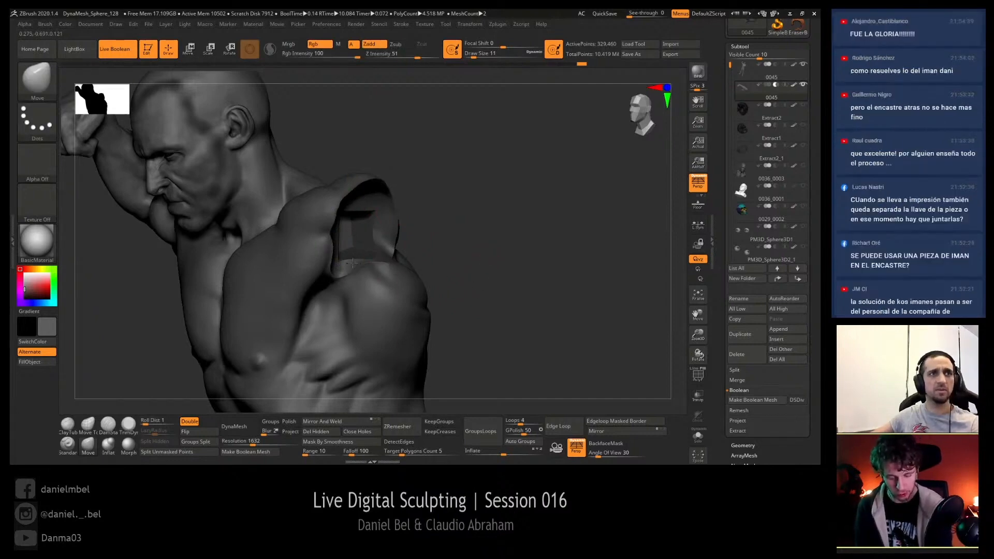
- Generate the Boolean mesh of the body minus the arm and switch off Live Boolean
mouse_move(437, 276)
alt+mouse_down()
mouse_move(510, 246)
mouse_move(512, 254)
mouse_move(520, 228)
alt+mouse_up()
mouse_move(516, 246)
mouse_down()
mouse_move(520, 216)
mouse_move(541, 208)
mouse_up()
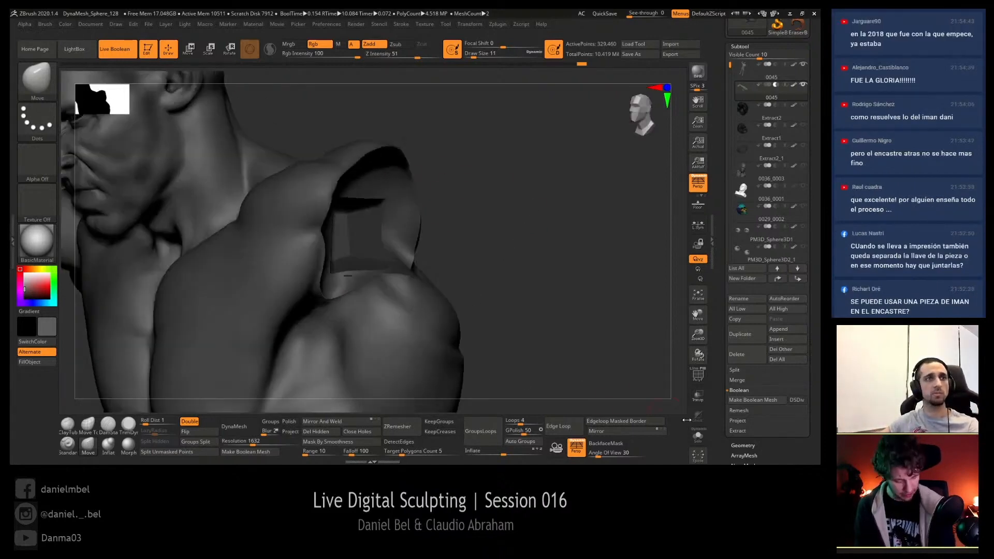
click(768, 402)
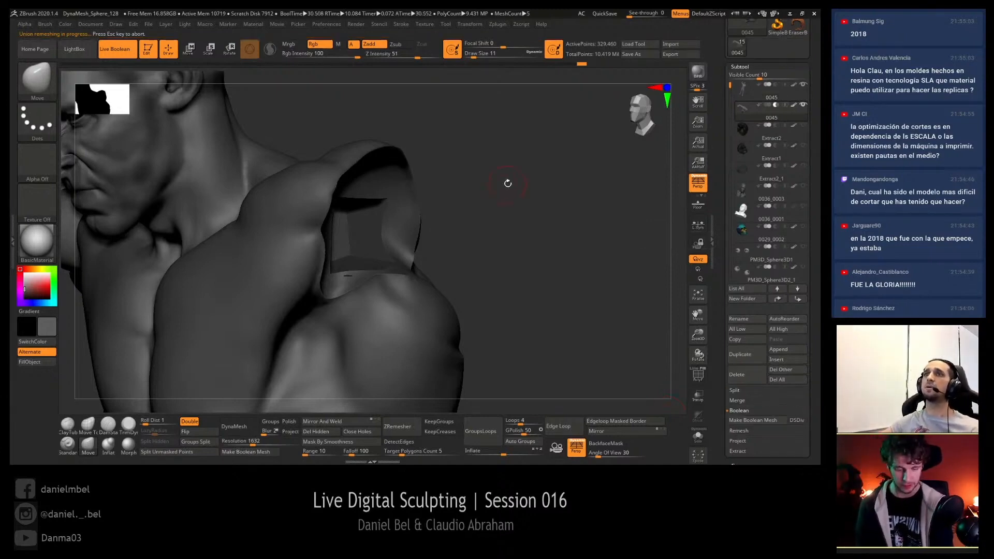
click(125, 48)
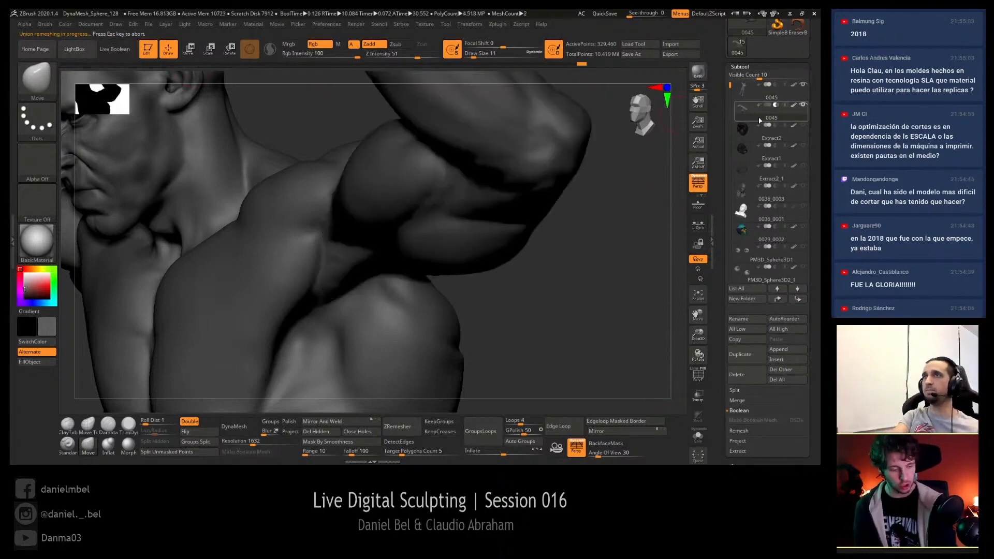
- Hide the original body subtool and insert the generated UMesh_0045 mesh as a new subtool below it
drag(818, 59, 819, 152)
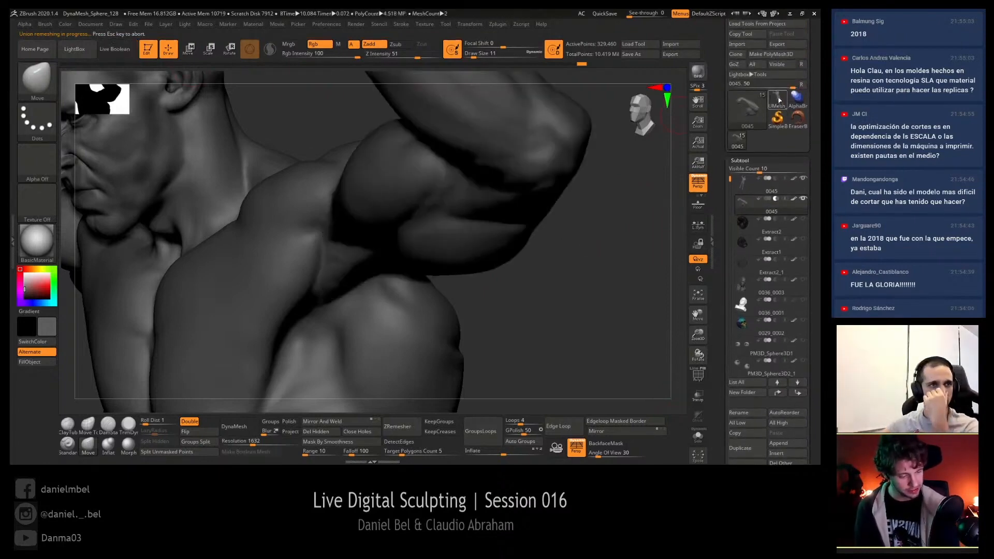
mouse_move(777, 100)
click(771, 187)
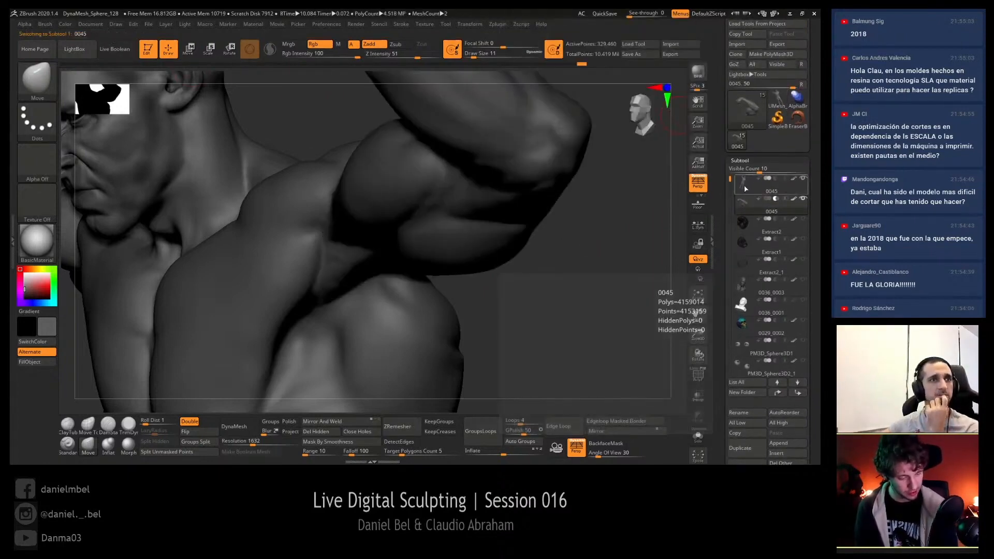
mouse_move(805, 181)
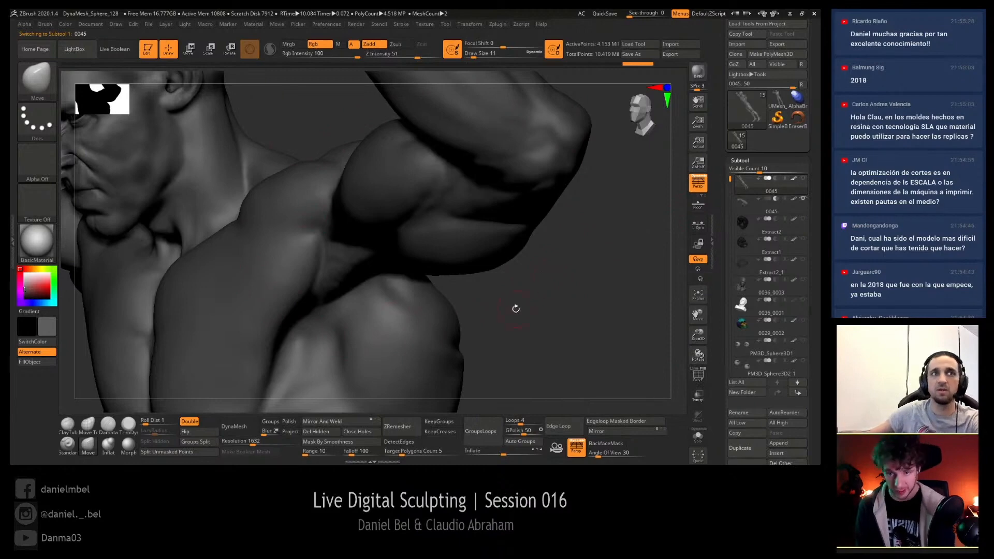
click(788, 454)
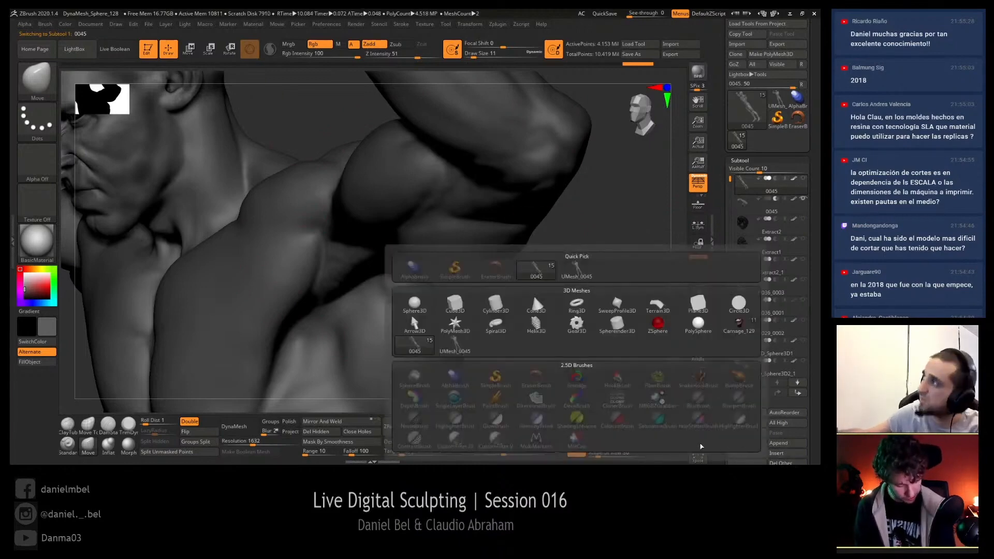
click(576, 270)
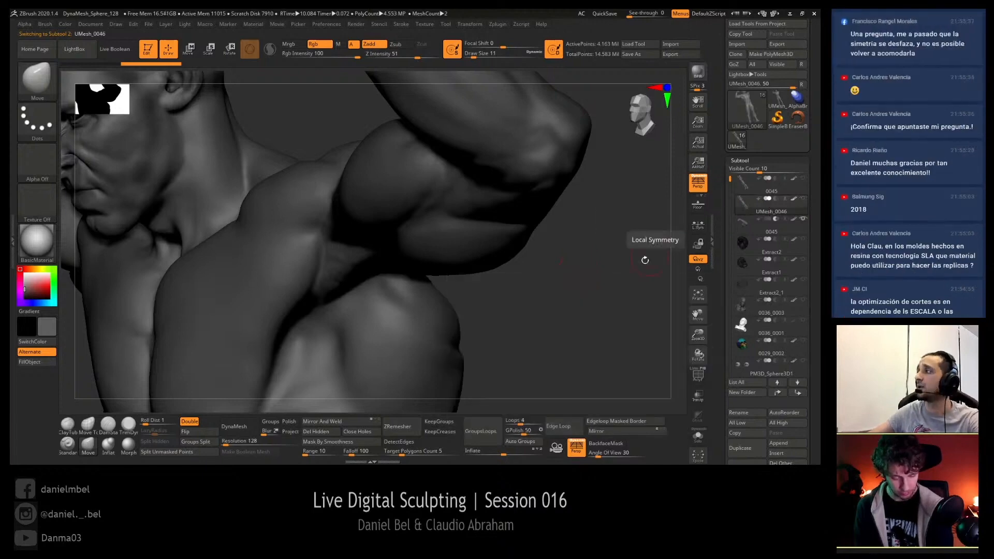
- Isolate the new body mesh and examine the shoulder socket with its polygroups displayed
click(698, 437)
drag(578, 323, 562, 315)
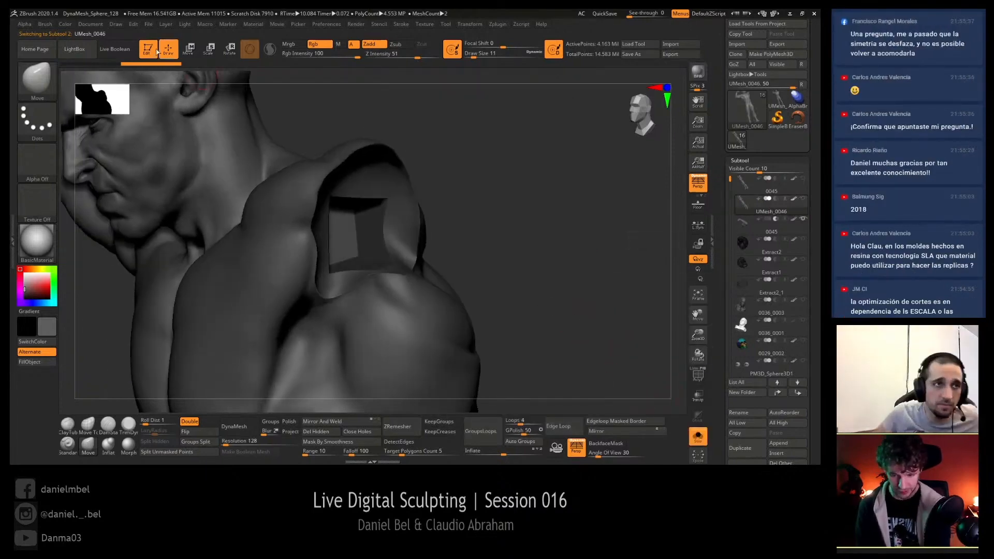
key(shift+f)
key(shift+f)
key(shift+f)
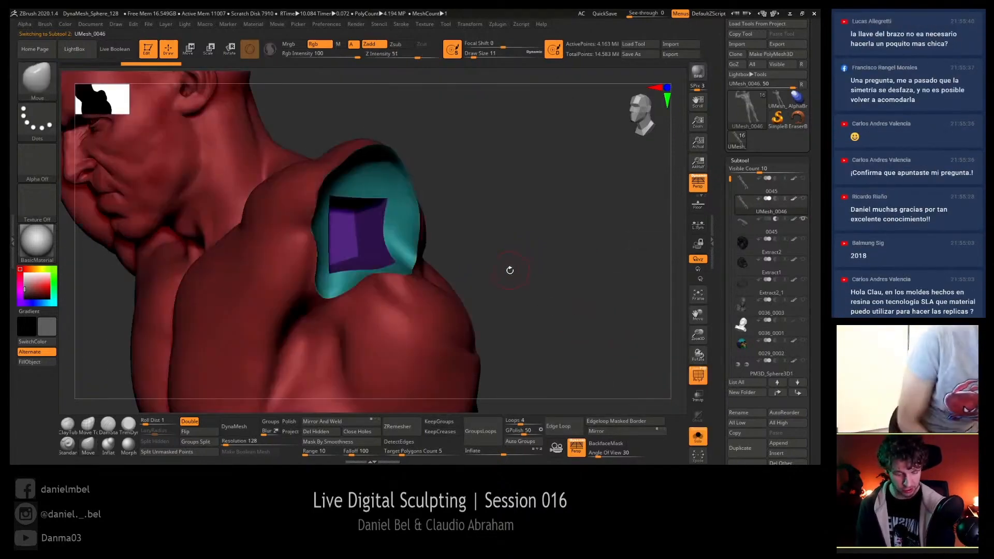
- Select the arm, leave the isolated view and polygroup display, and make the new body mesh visible beside it
key(Down)
click(698, 436)
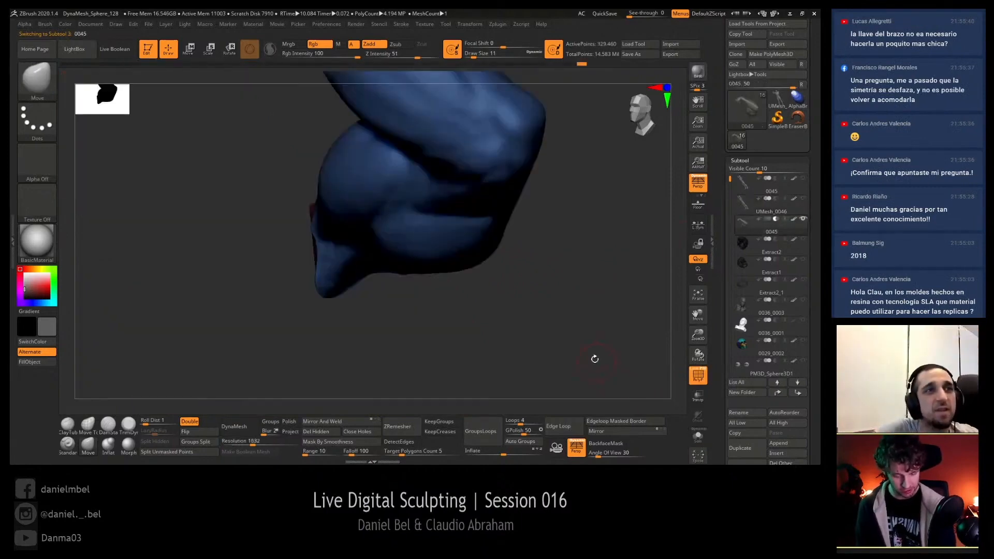
key(shift+f)
drag(577, 321, 596, 311)
click(802, 199)
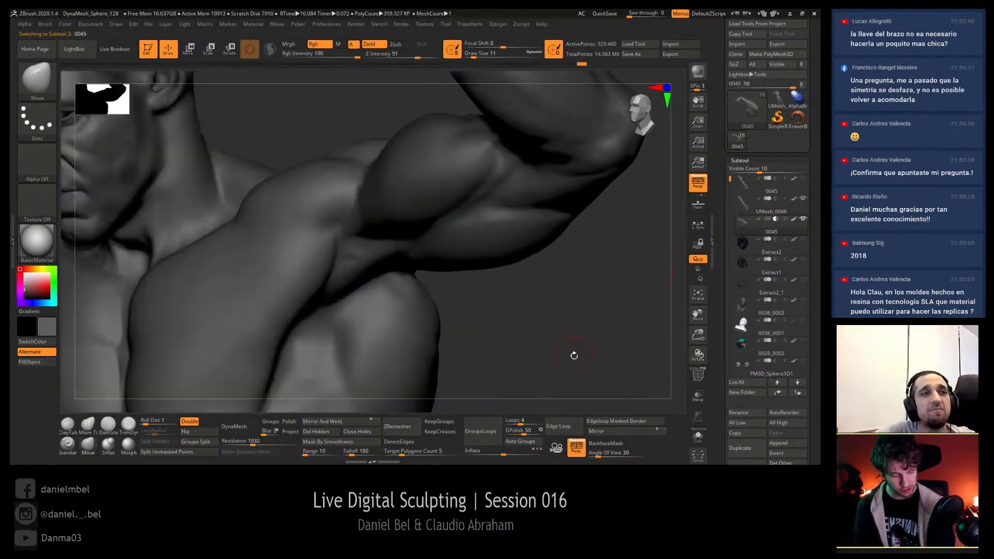
- Hide all of the new body mesh except the region around the left shoulder, and select the arm with the Move gizmo
drag(572, 355, 445, 295)
key(Up)
mouse_move(286, 139)
ctrl+shift+mouse_down()
mouse_move(465, 294)
mouse_move(450, 155)
ctrl+shift+mouse_up()
key(Down)
key(w)
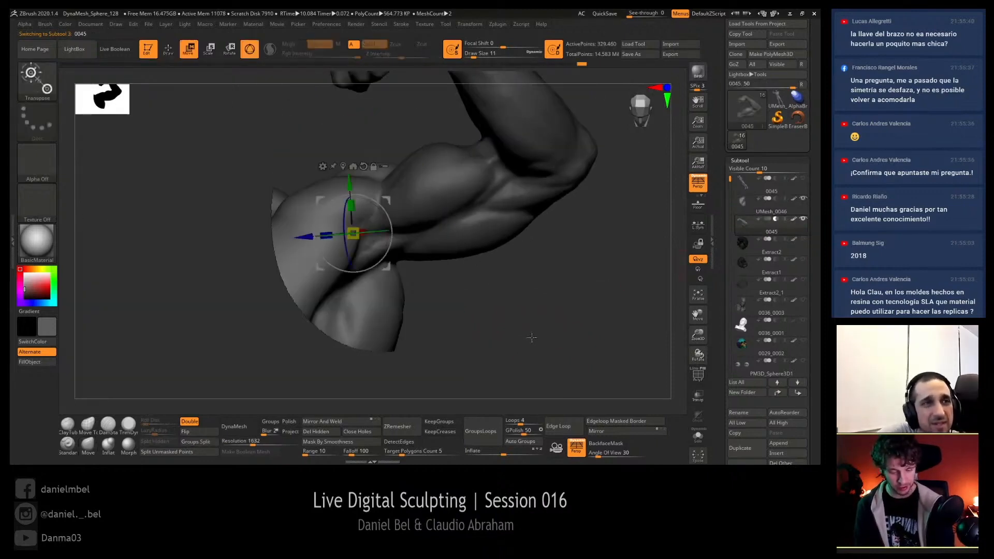
- Enable double-sided display for the partially hidden body mesh in its display properties
drag(528, 337, 566, 313)
click(749, 206)
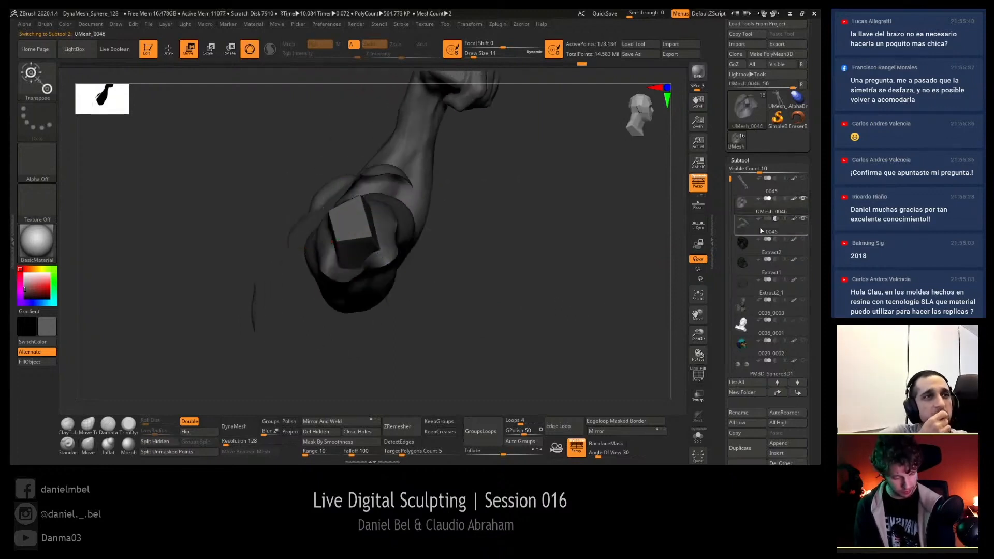
drag(810, 308, 803, 252)
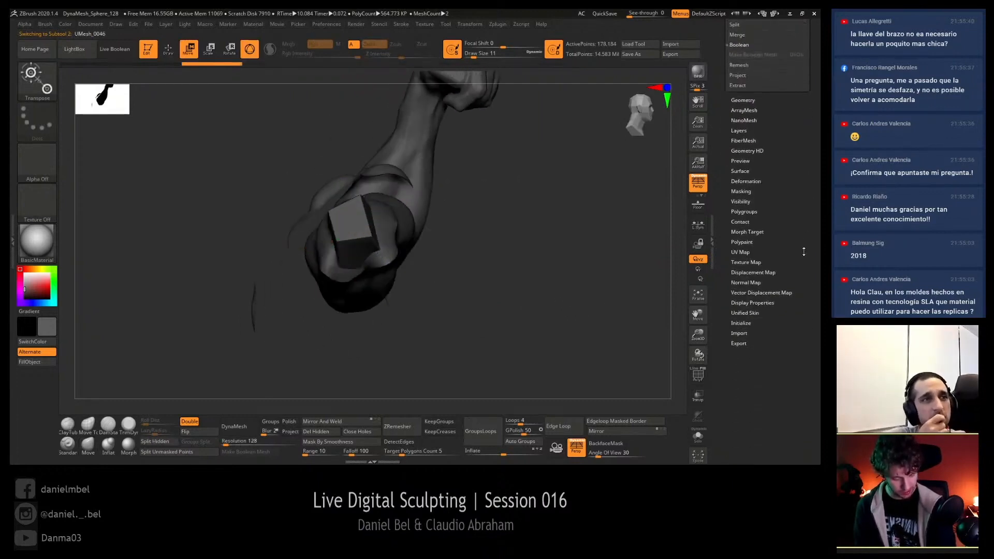
click(758, 304)
click(753, 333)
alt+drag(536, 278, 563, 324)
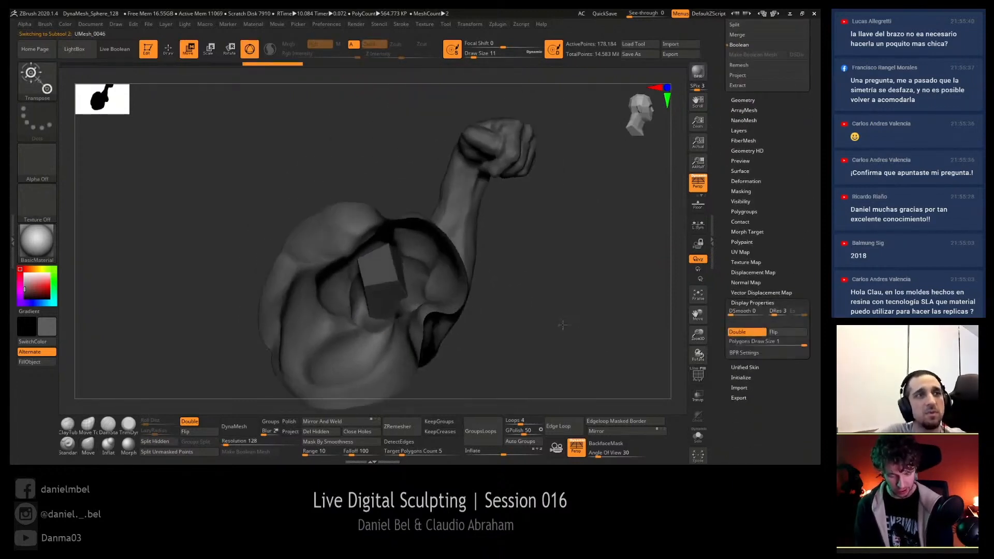
- Examine the socket's inner walls and the arm joint from inside the shoulder with polygroups displayed
key(shift+f)
right_drag(447, 316, 367, 286)
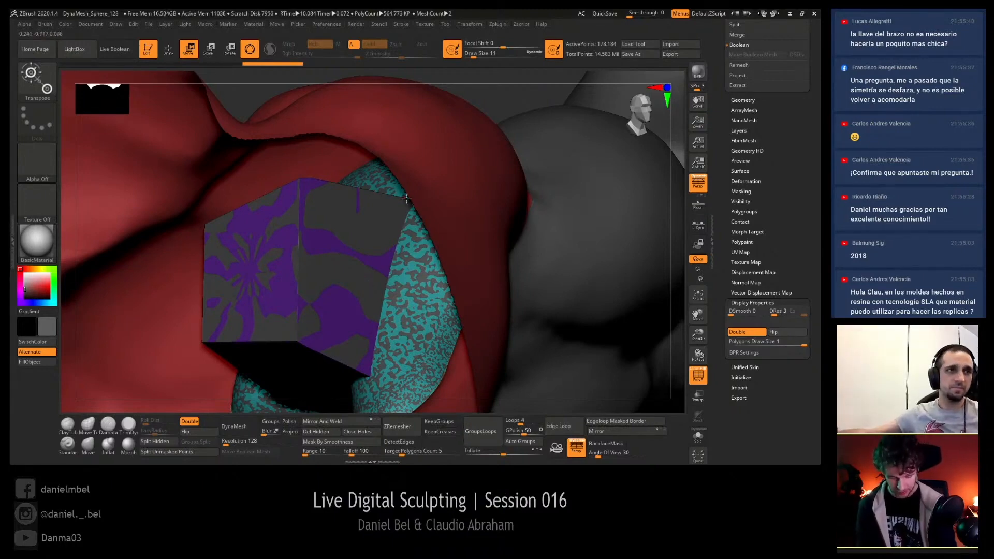
ctrl+right_drag(390, 249, 383, 246)
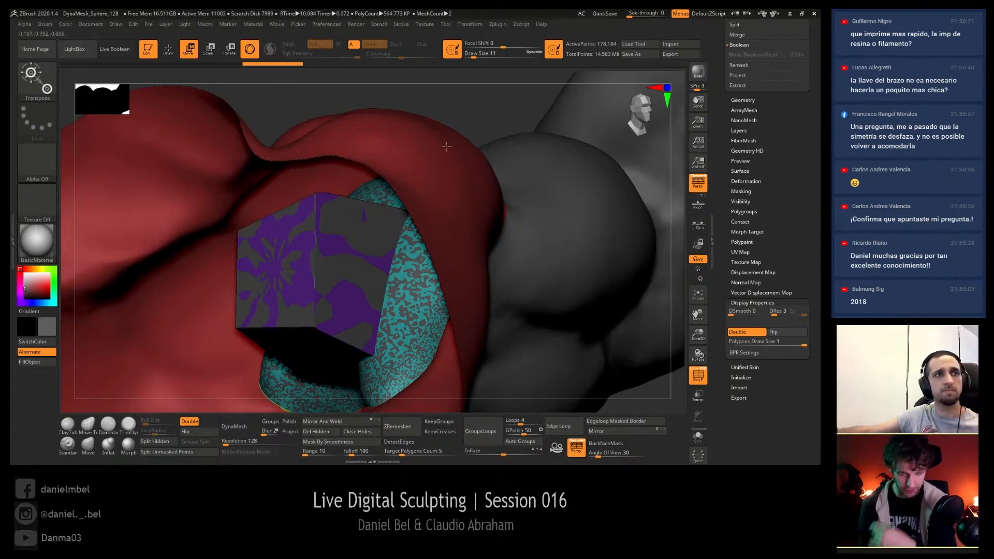
alt+drag(489, 82, 511, 85)
alt+drag(532, 329, 556, 291)
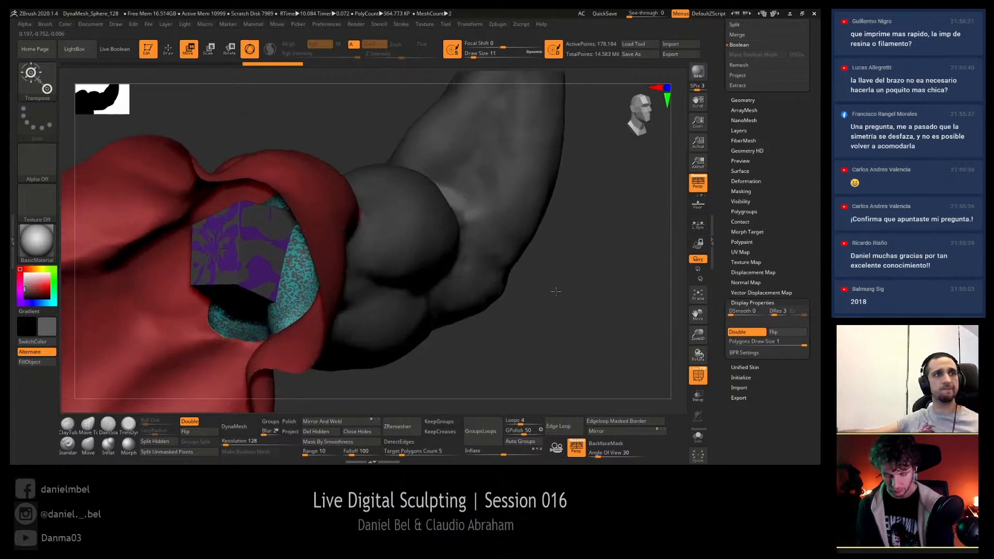
- Try shifting the arm relative to the shoulder socket with the Move gizmo, and undo the shifts
alt+click(521, 328)
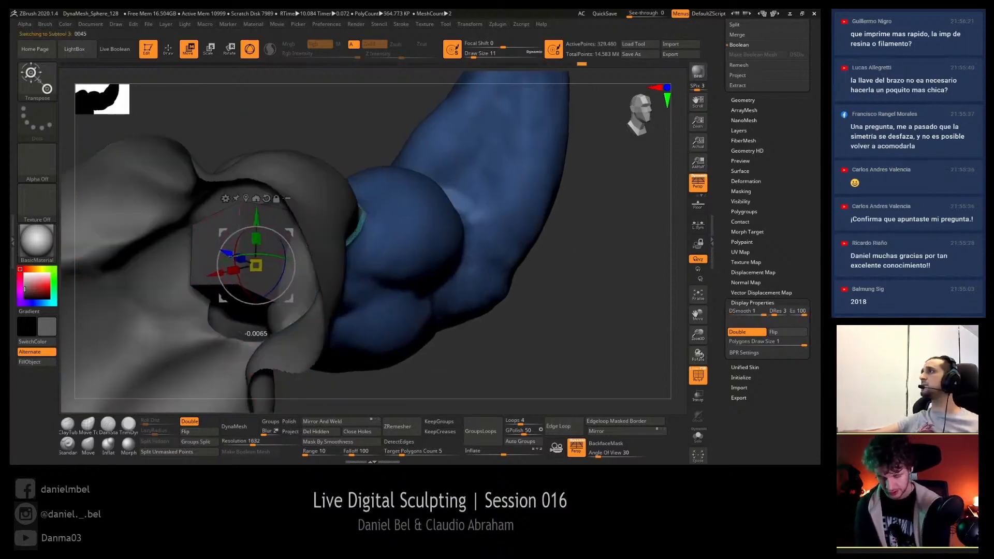
drag(231, 256, 321, 294)
key(ctrl+z)
drag(544, 344, 547, 338)
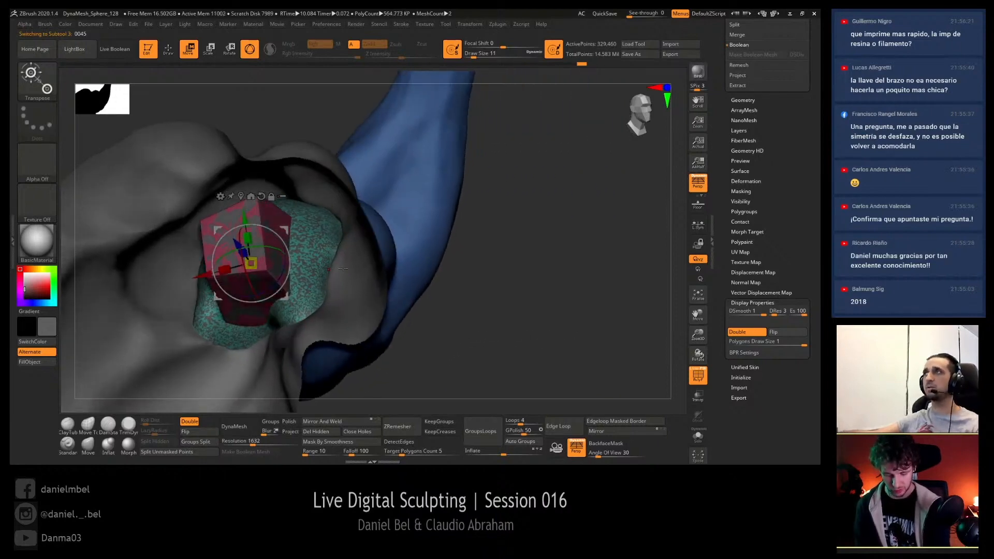
mouse_move(236, 242)
mouse_down()
mouse_move(291, 232)
mouse_move(237, 247)
mouse_up()
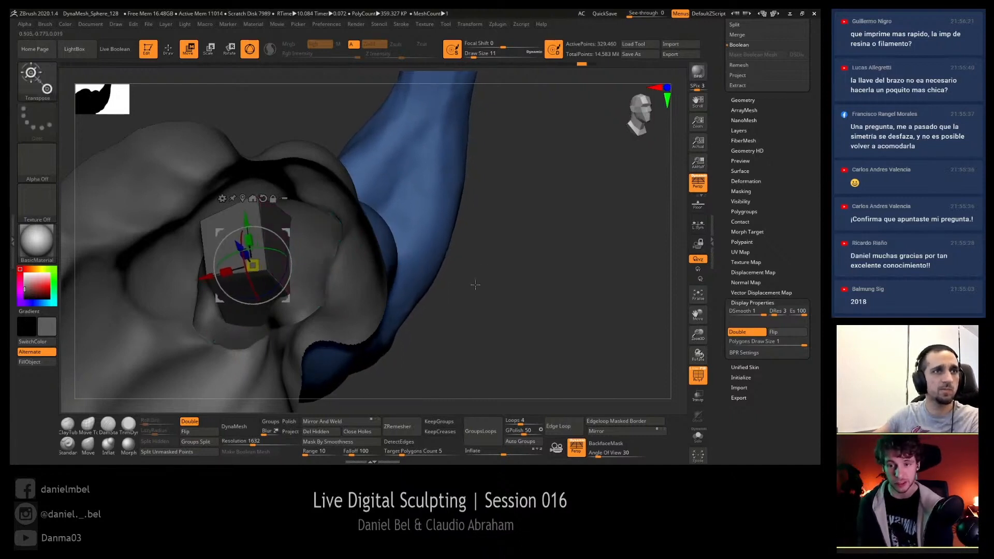
mouse_move(495, 298)
mouse_down()
mouse_move(488, 280)
mouse_move(572, 306)
mouse_up()
key(q)
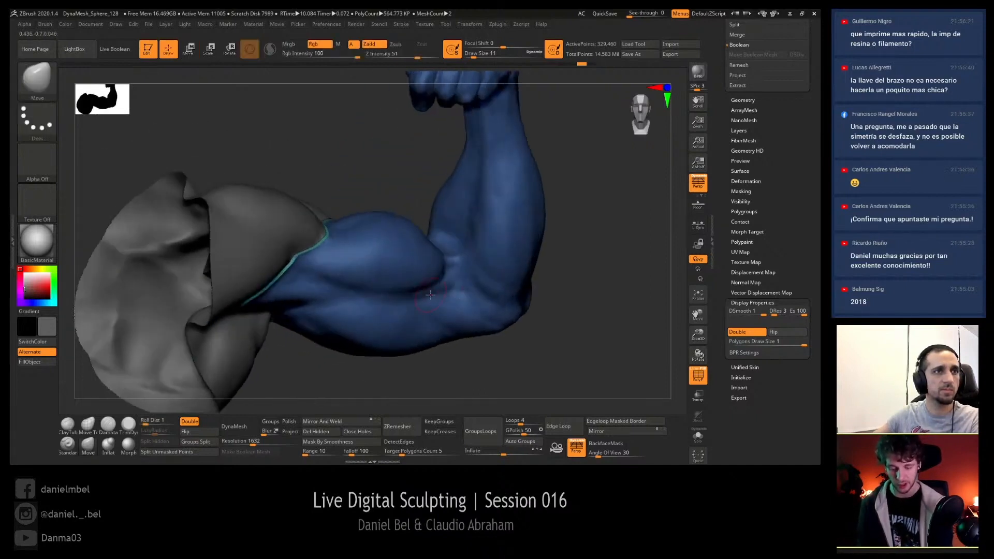
key(ctrl+z)
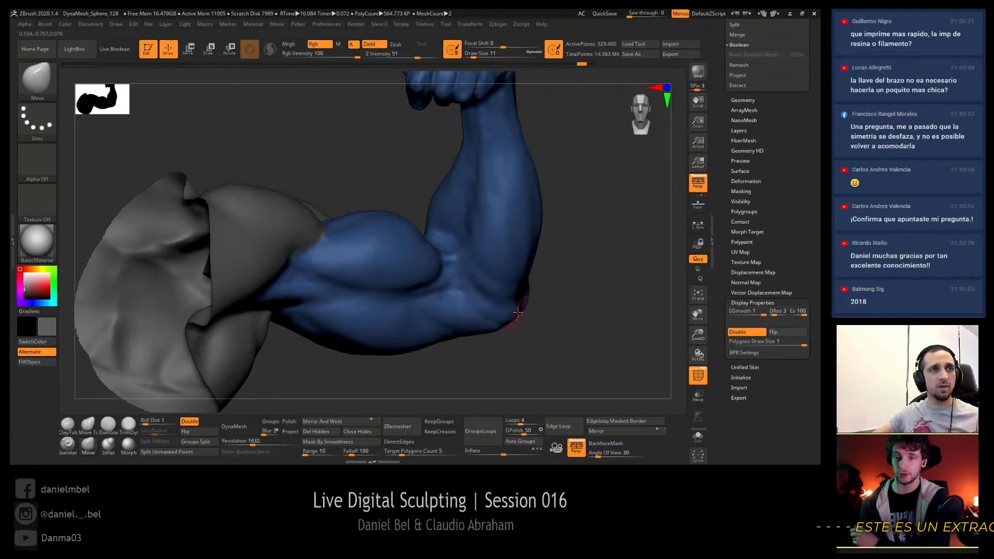
- Unhide the rest of the new body mesh and turn off the polygroup display
alt+click(273, 210)
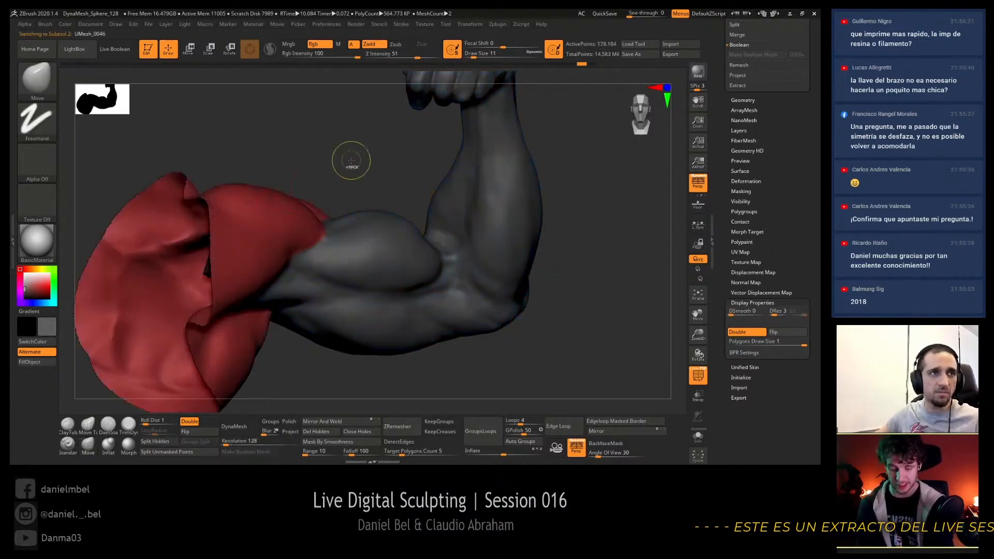
ctrl+shift+click(337, 165)
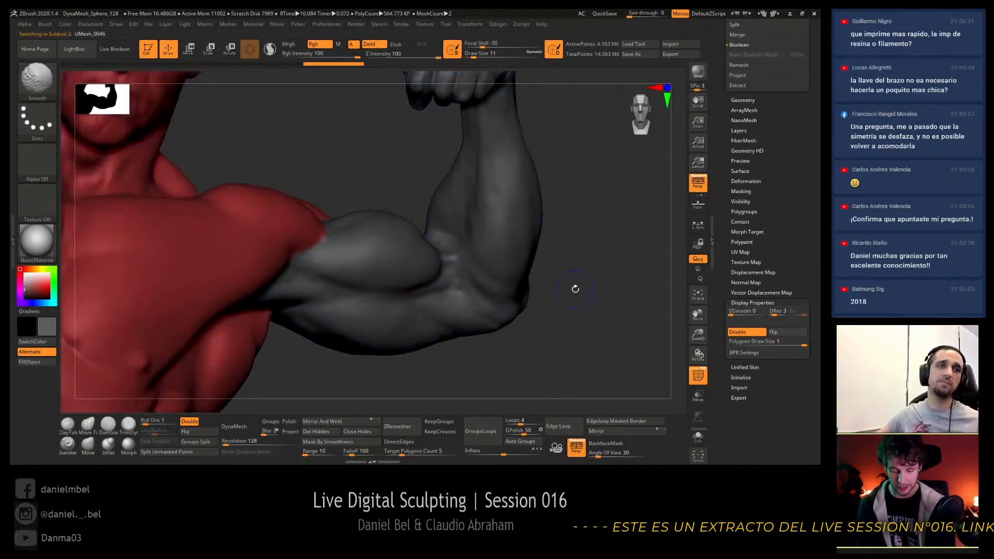
drag(574, 288, 428, 337)
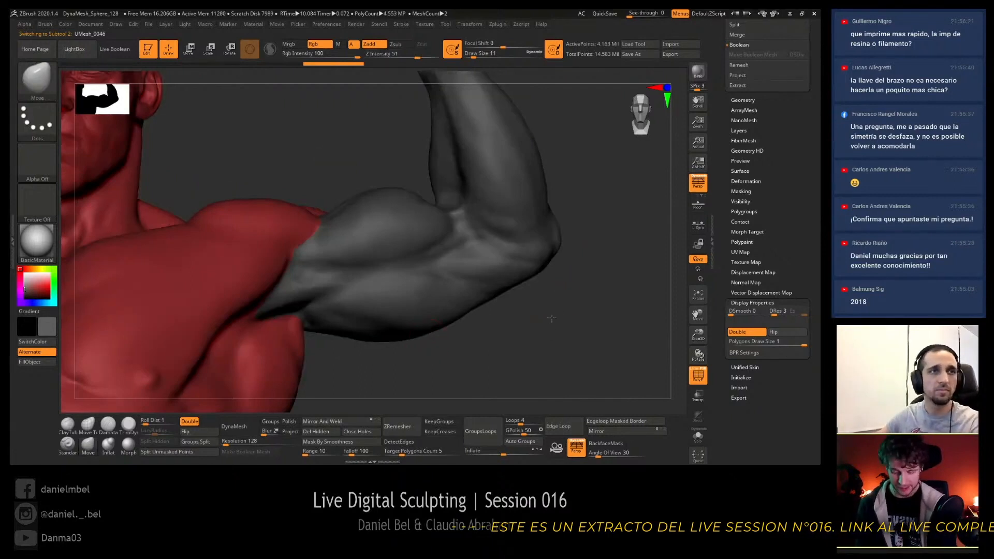
alt+drag(553, 318, 466, 308)
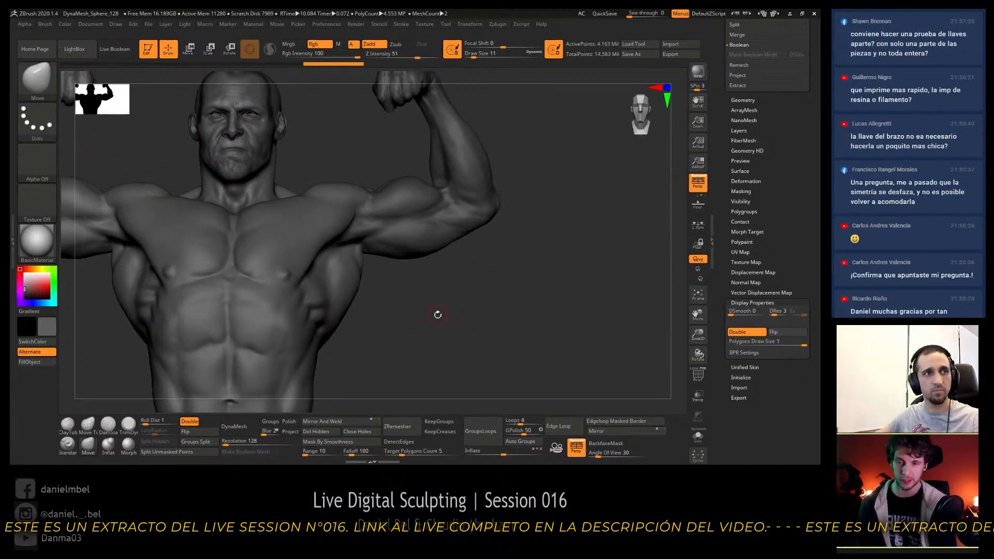
- Examine the assembled figure from front and back, checking the seam where the arm meets the shoulder
mouse_move(525, 282)
mouse_down()
mouse_move(493, 315)
mouse_move(437, 317)
mouse_move(391, 298)
mouse_up()
drag(306, 311, 304, 327)
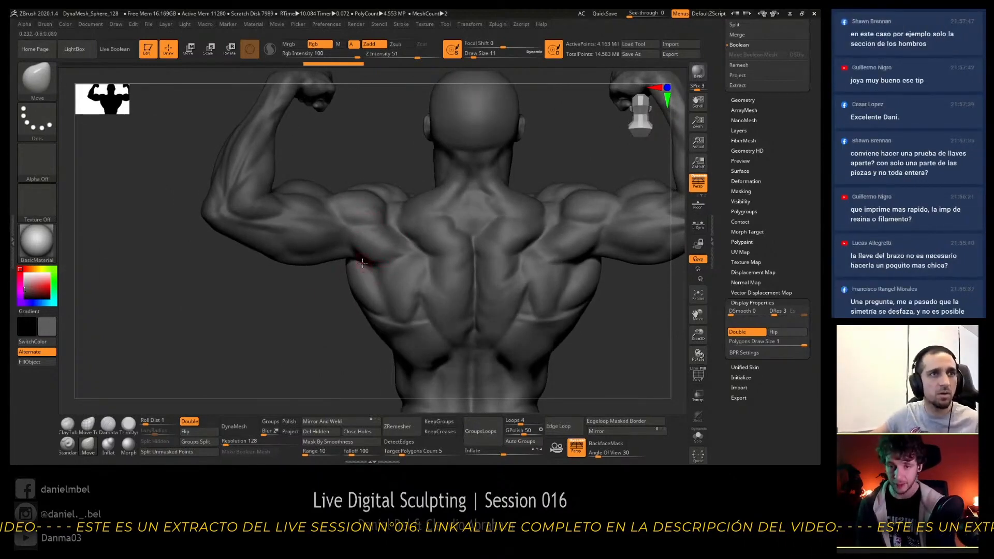
mouse_move(274, 316)
mouse_down()
mouse_move(270, 330)
mouse_move(304, 328)
mouse_move(450, 296)
mouse_move(383, 242)
mouse_up()
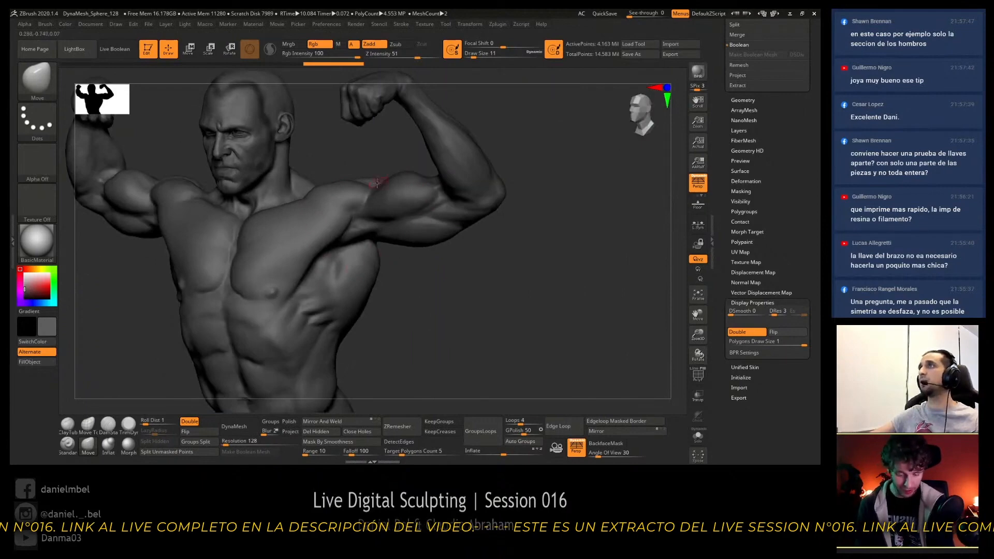
mouse_move(474, 318)
mouse_down()
mouse_move(495, 295)
mouse_move(438, 305)
mouse_move(354, 212)
mouse_up()
drag(321, 273, 306, 325)
mouse_move(307, 269)
mouse_down()
mouse_move(306, 291)
mouse_move(275, 302)
mouse_up()
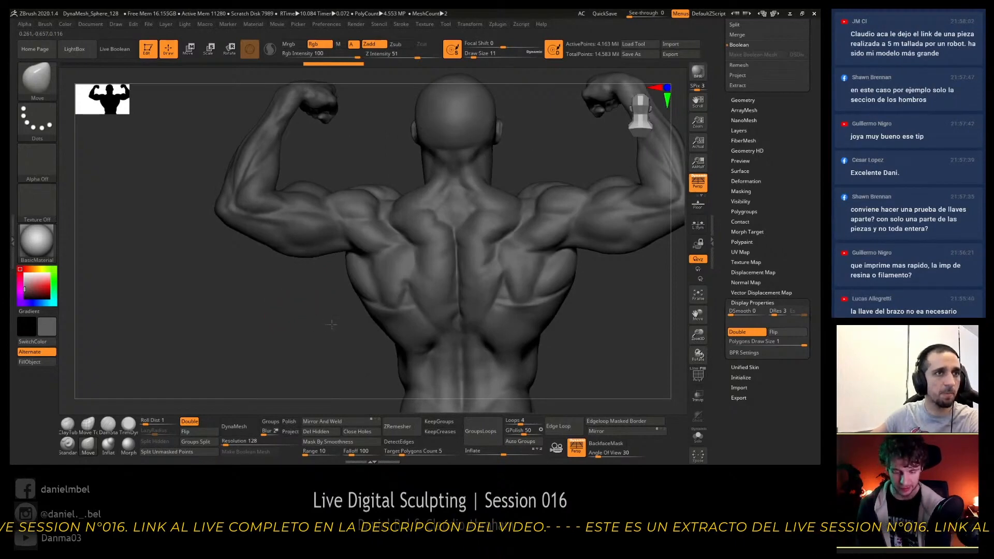
mouse_move(331, 324)
mouse_down()
mouse_move(470, 306)
mouse_move(498, 316)
mouse_up()
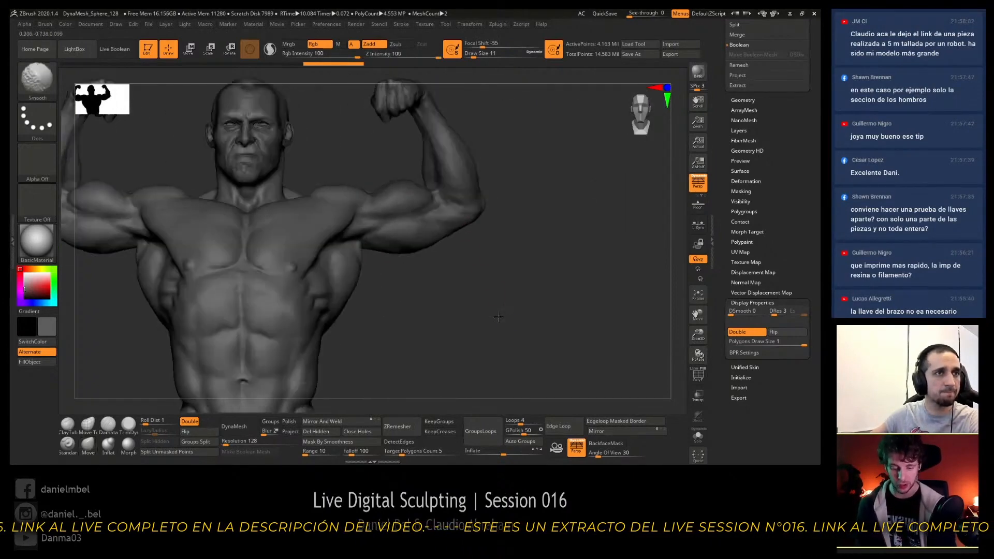
mouse_move(471, 137)
mouse_down()
mouse_move(409, 124)
mouse_move(399, 133)
mouse_up()
- Try pulling the arm sideways out of the torso with the Move gizmo, and undo the move
key(w)
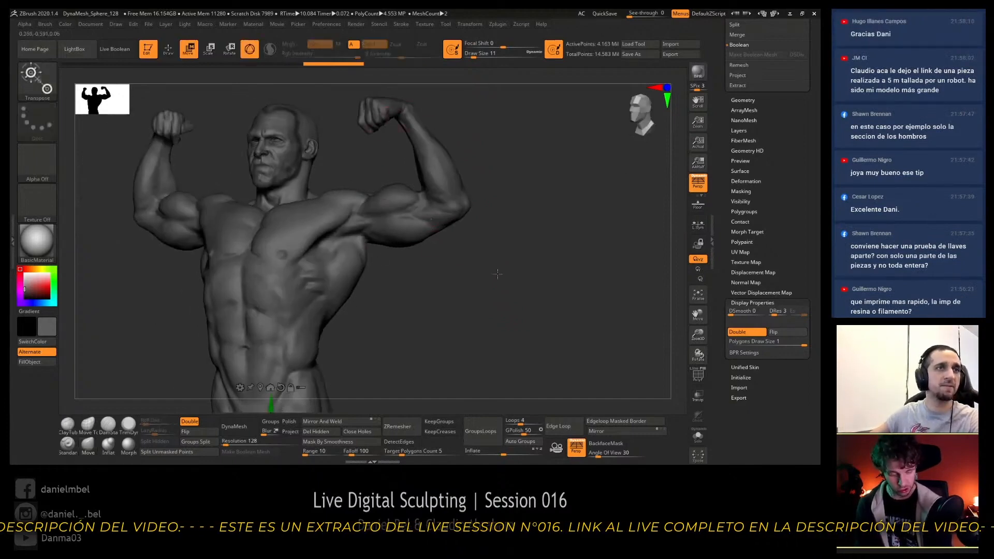
drag(781, 116, 778, 248)
click(757, 251)
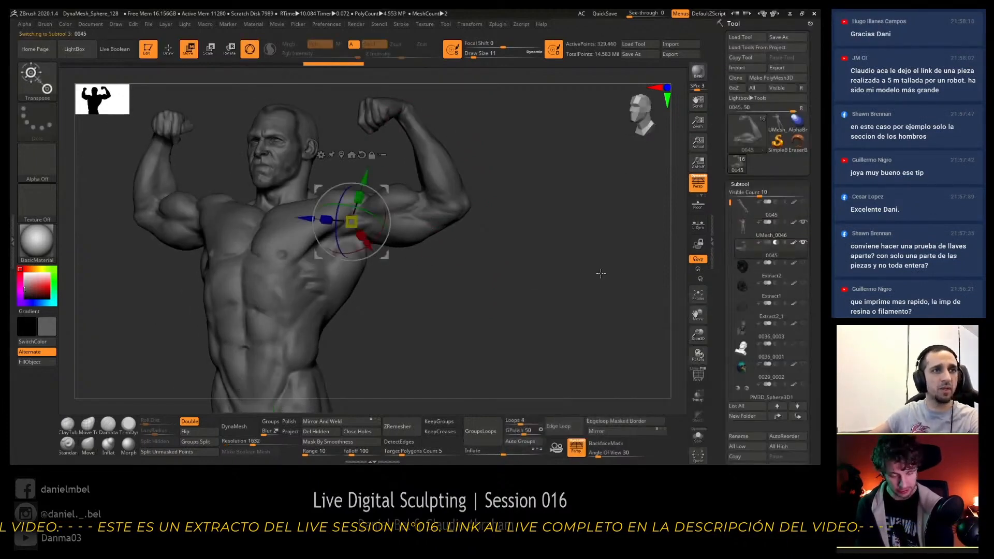
drag(384, 255, 478, 242)
drag(498, 277, 531, 276)
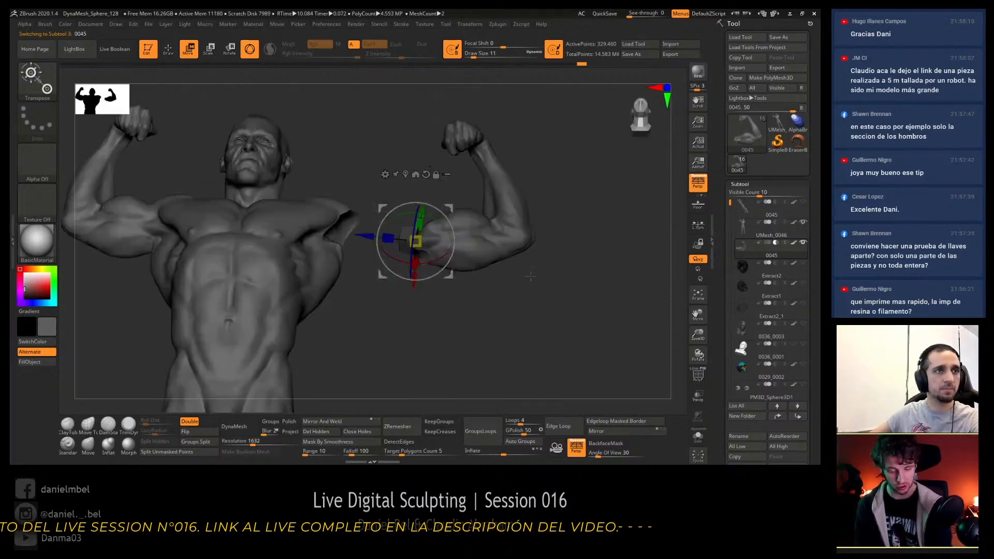
key(q)
key(ctrl+z)
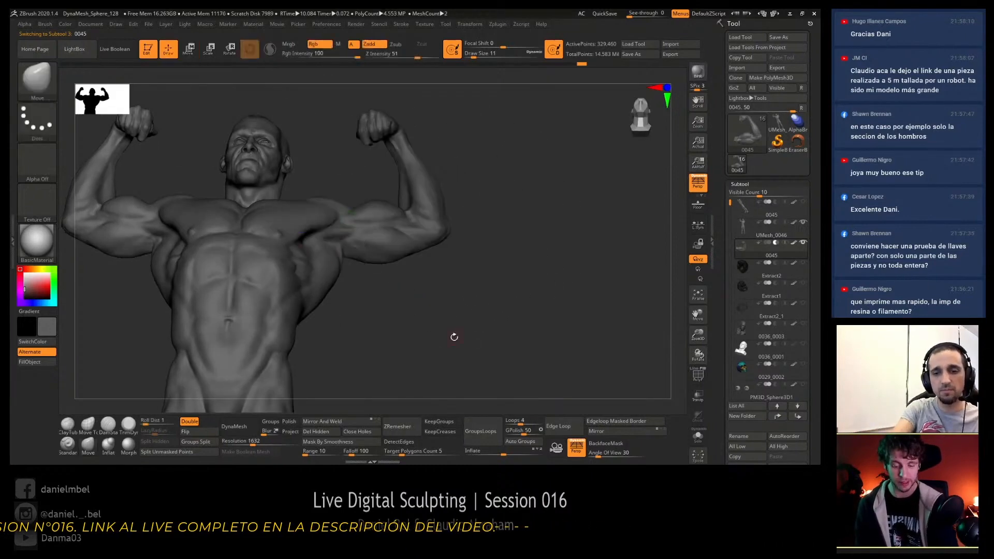
mouse_move(510, 292)
mouse_down()
mouse_move(503, 324)
mouse_move(494, 317)
mouse_up()
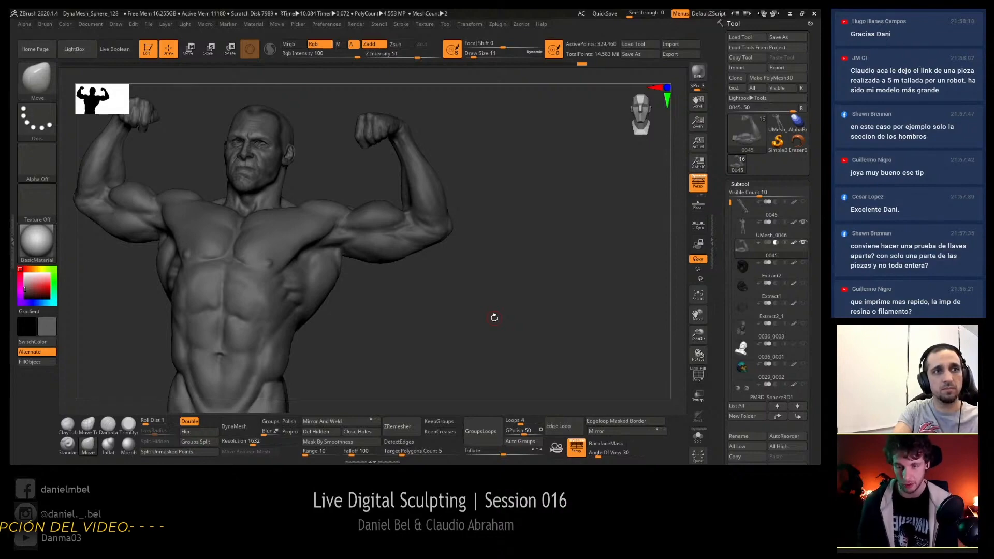
drag(494, 318, 484, 294)
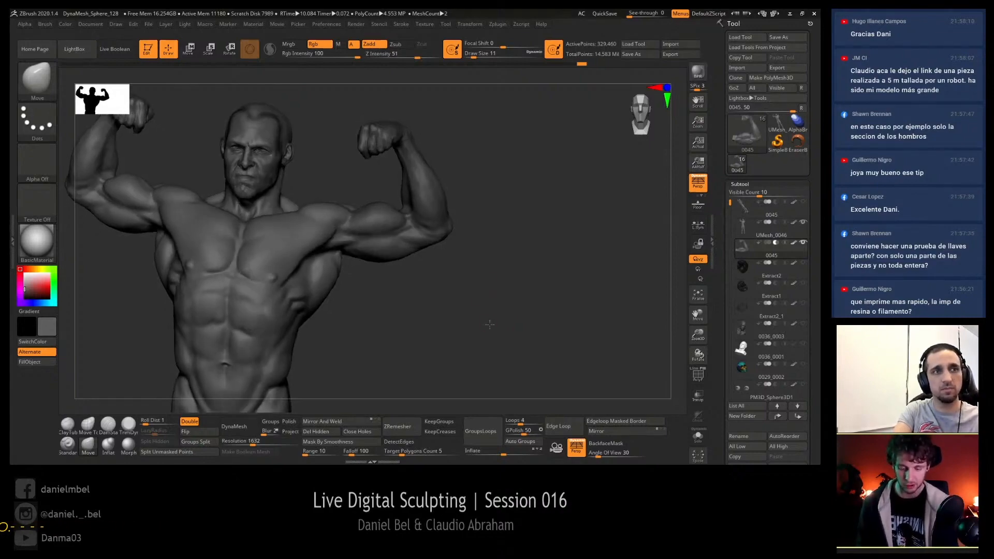